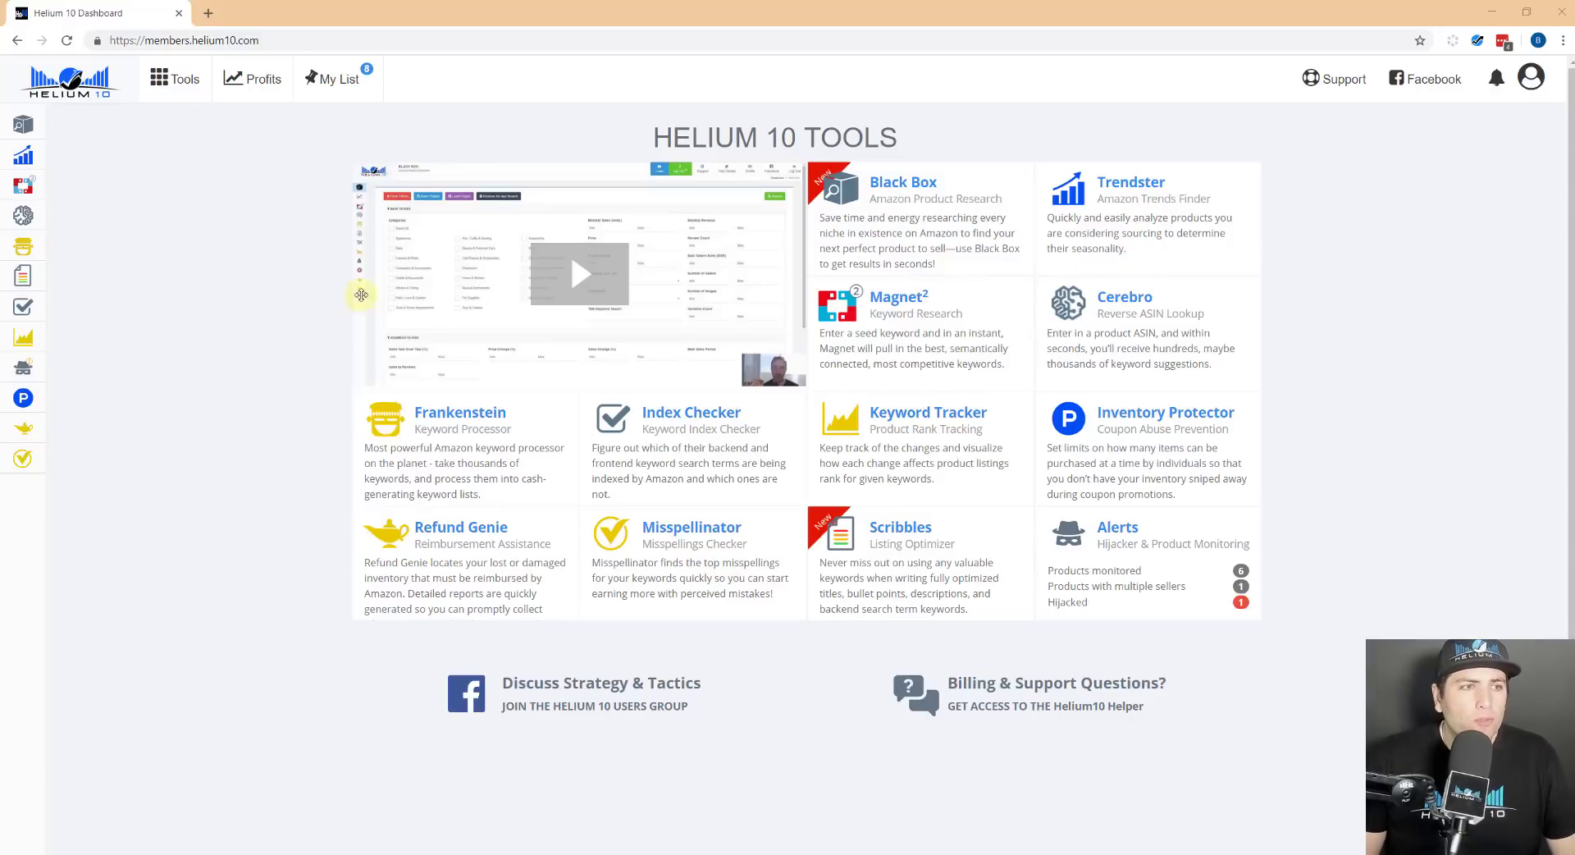
# Open the Alerts tool and review its email and SMS notification preferences in the settings
pyautogui.click(88, 374)
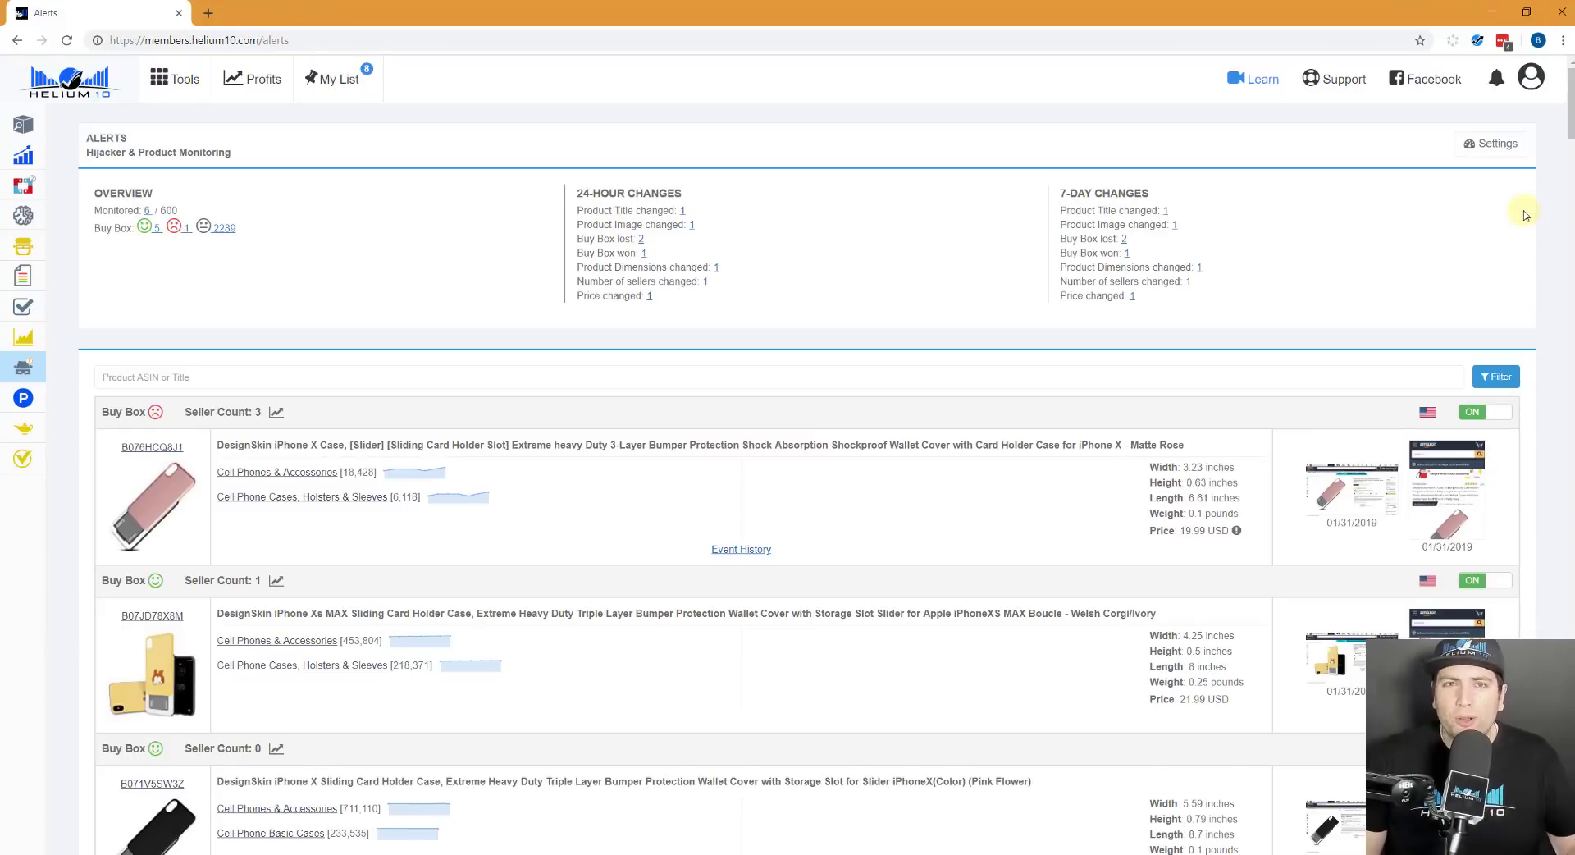
pyautogui.click(1496, 155)
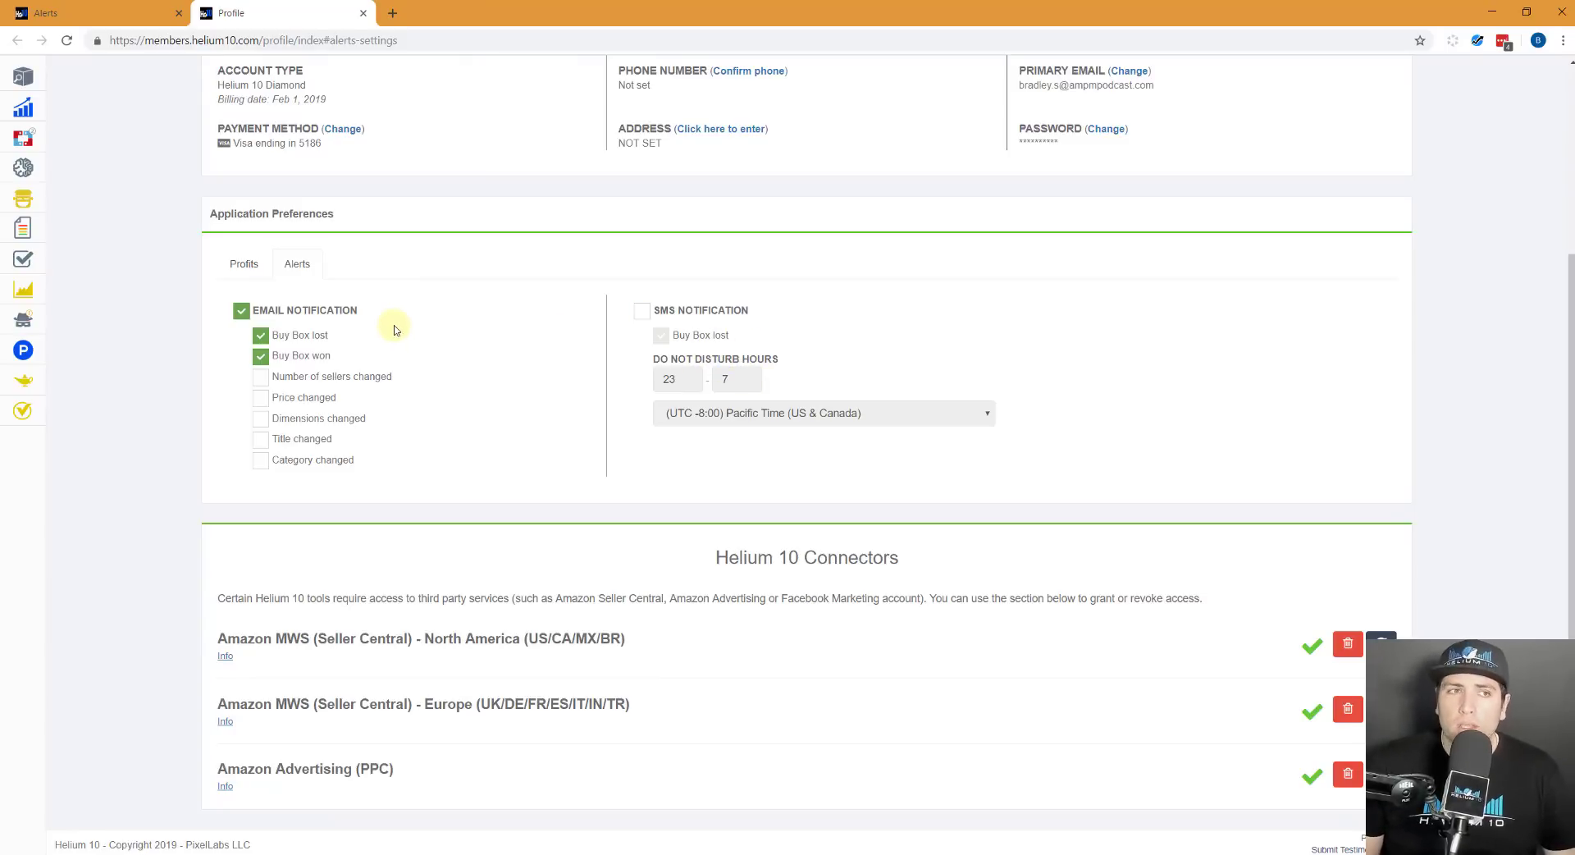
pyautogui.click(363, 13)
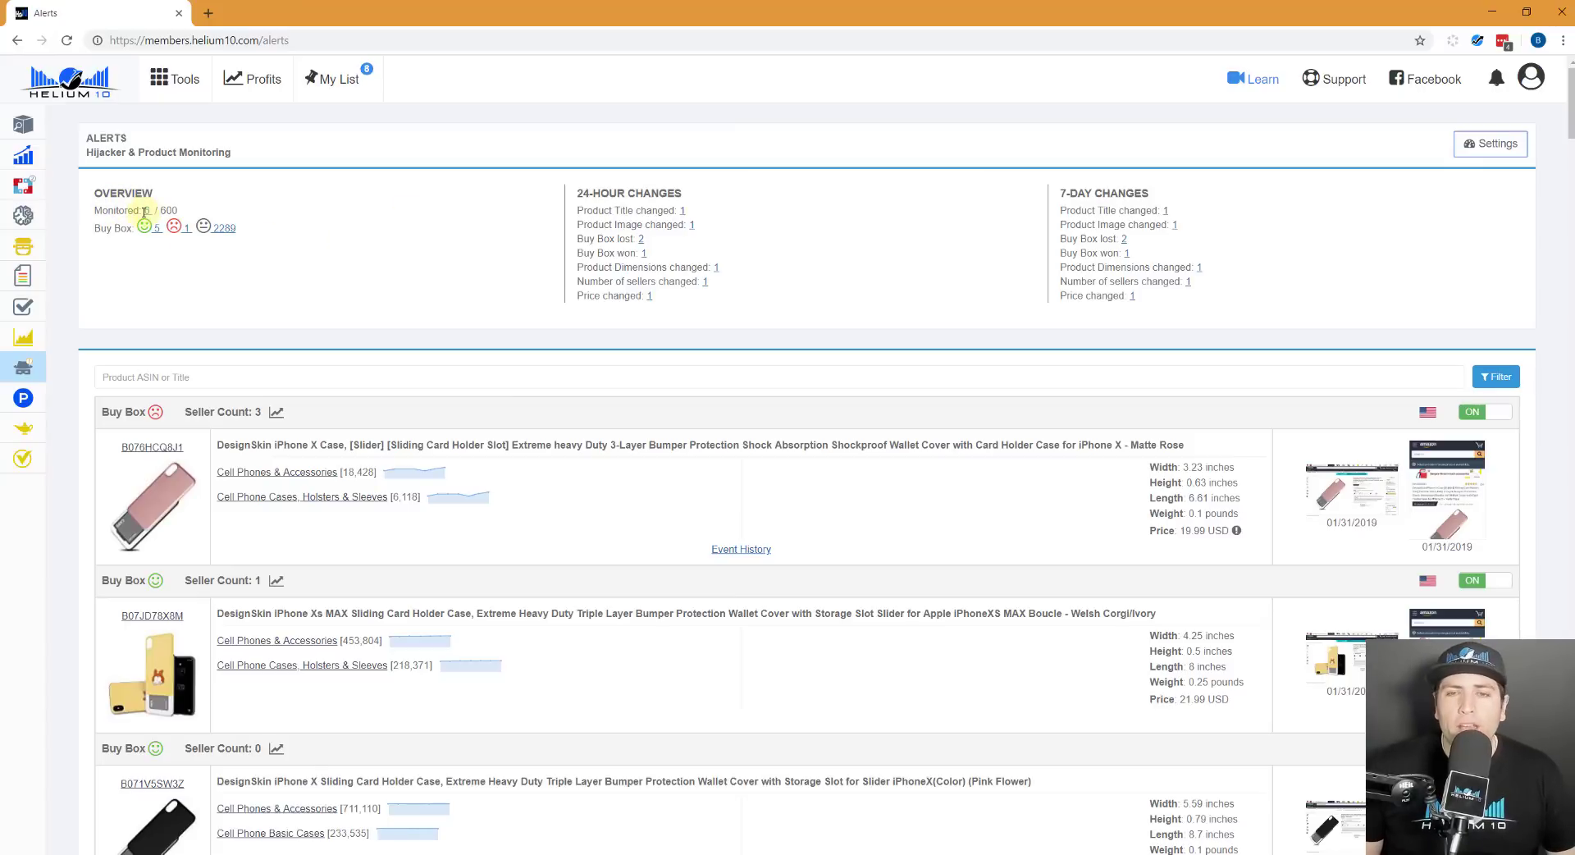
# Look through the Alerts product list, checking which products have monitoring switched on or off
pyautogui.scroll(-10, 1218, 335)
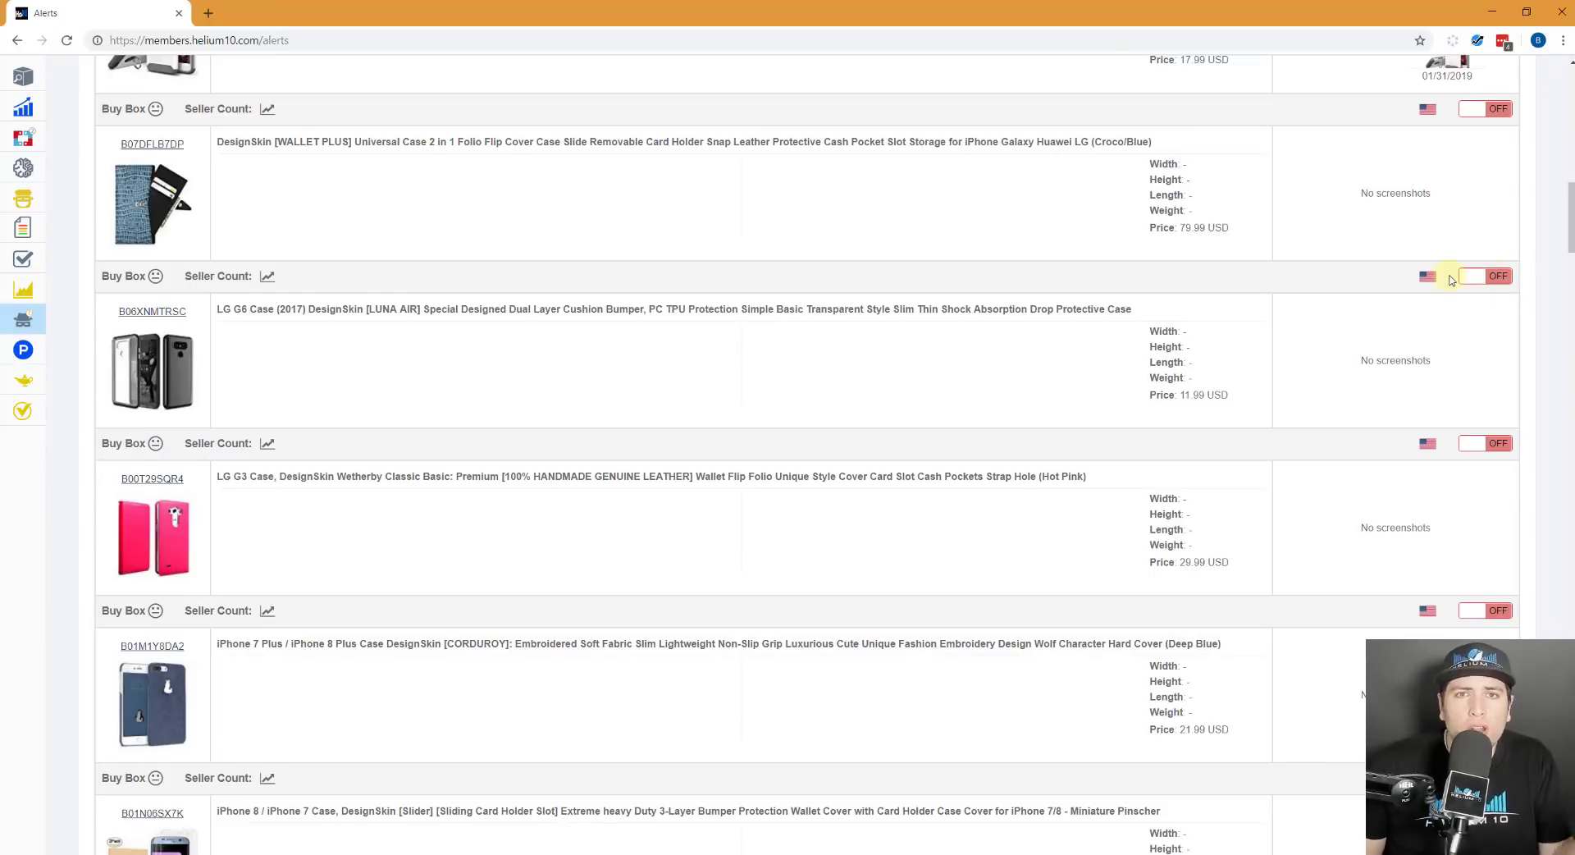
pyautogui.scroll(10, 1451, 280)
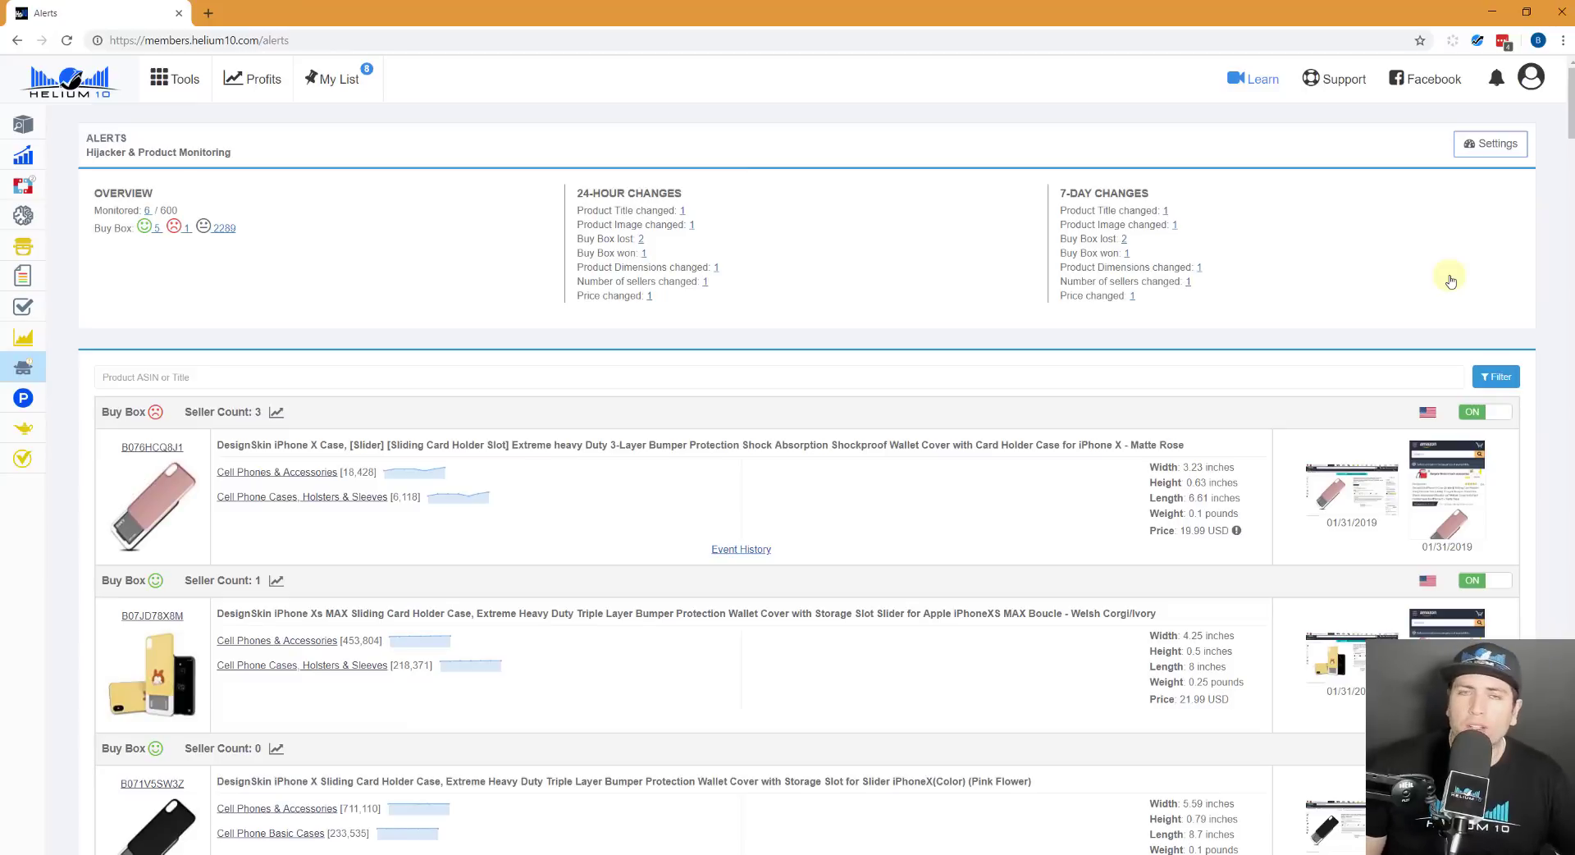
pyautogui.scroll(-1, 1450, 280)
pyautogui.scroll(1, 1442, 281)
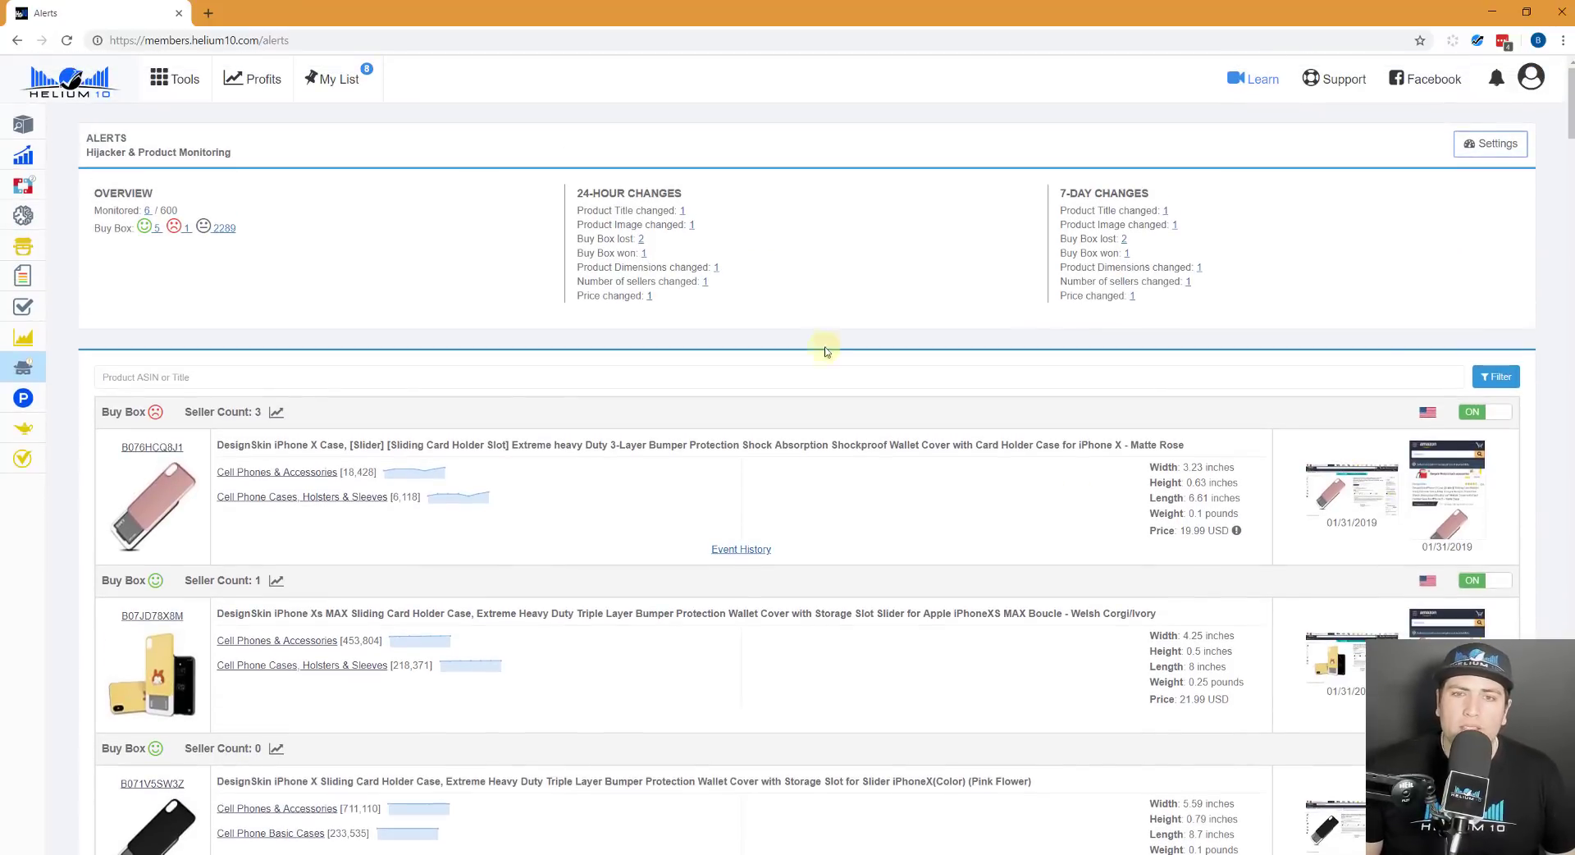
pyautogui.scroll(-7, 1319, 362)
pyautogui.scroll(5, 1344, 366)
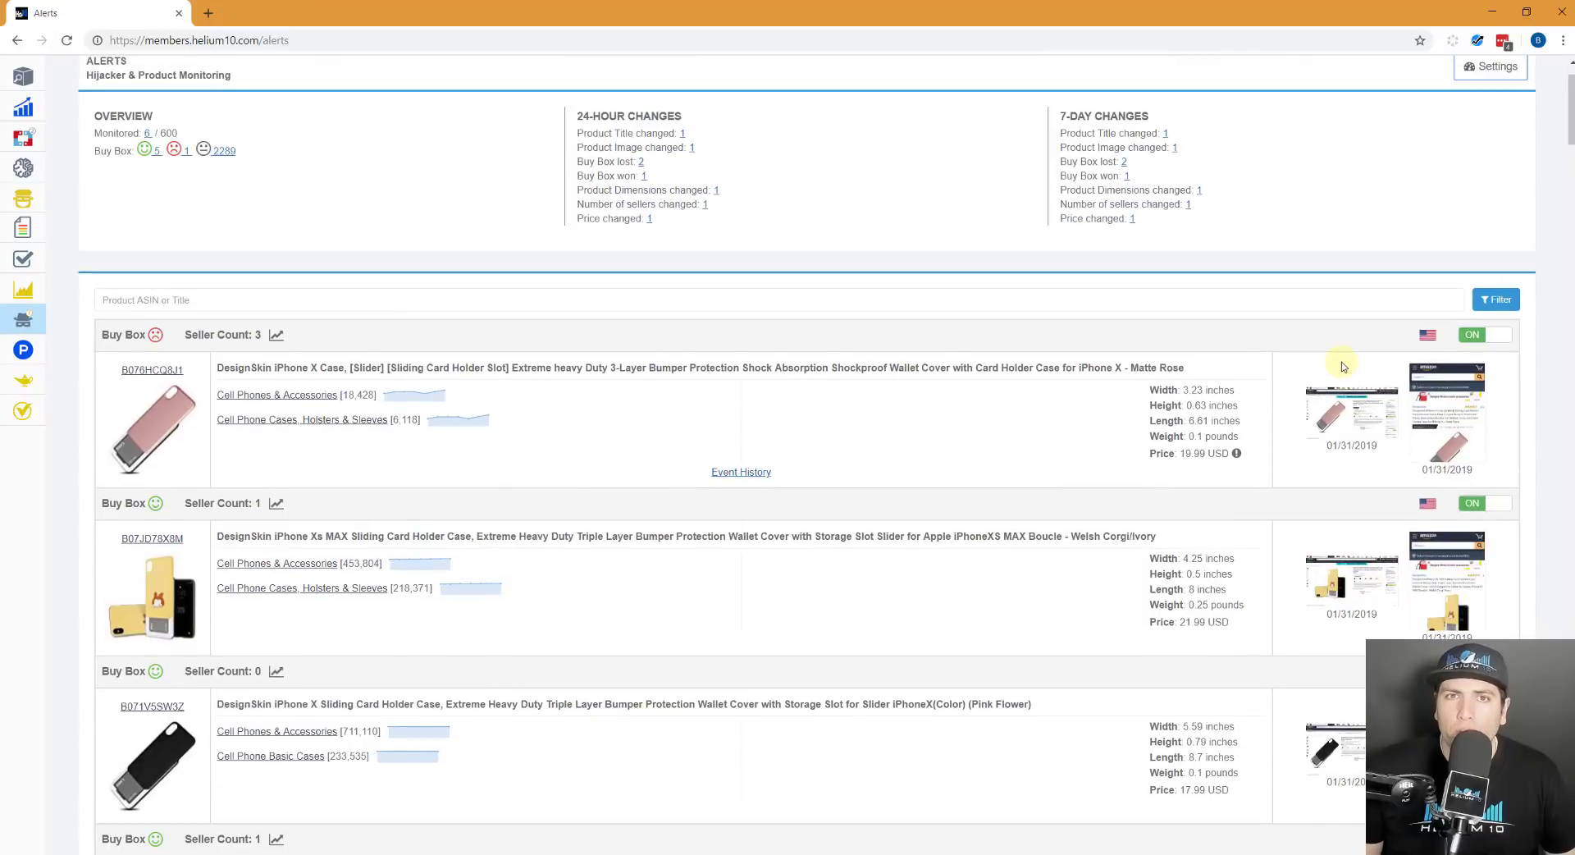
pyautogui.scroll(1, 1344, 366)
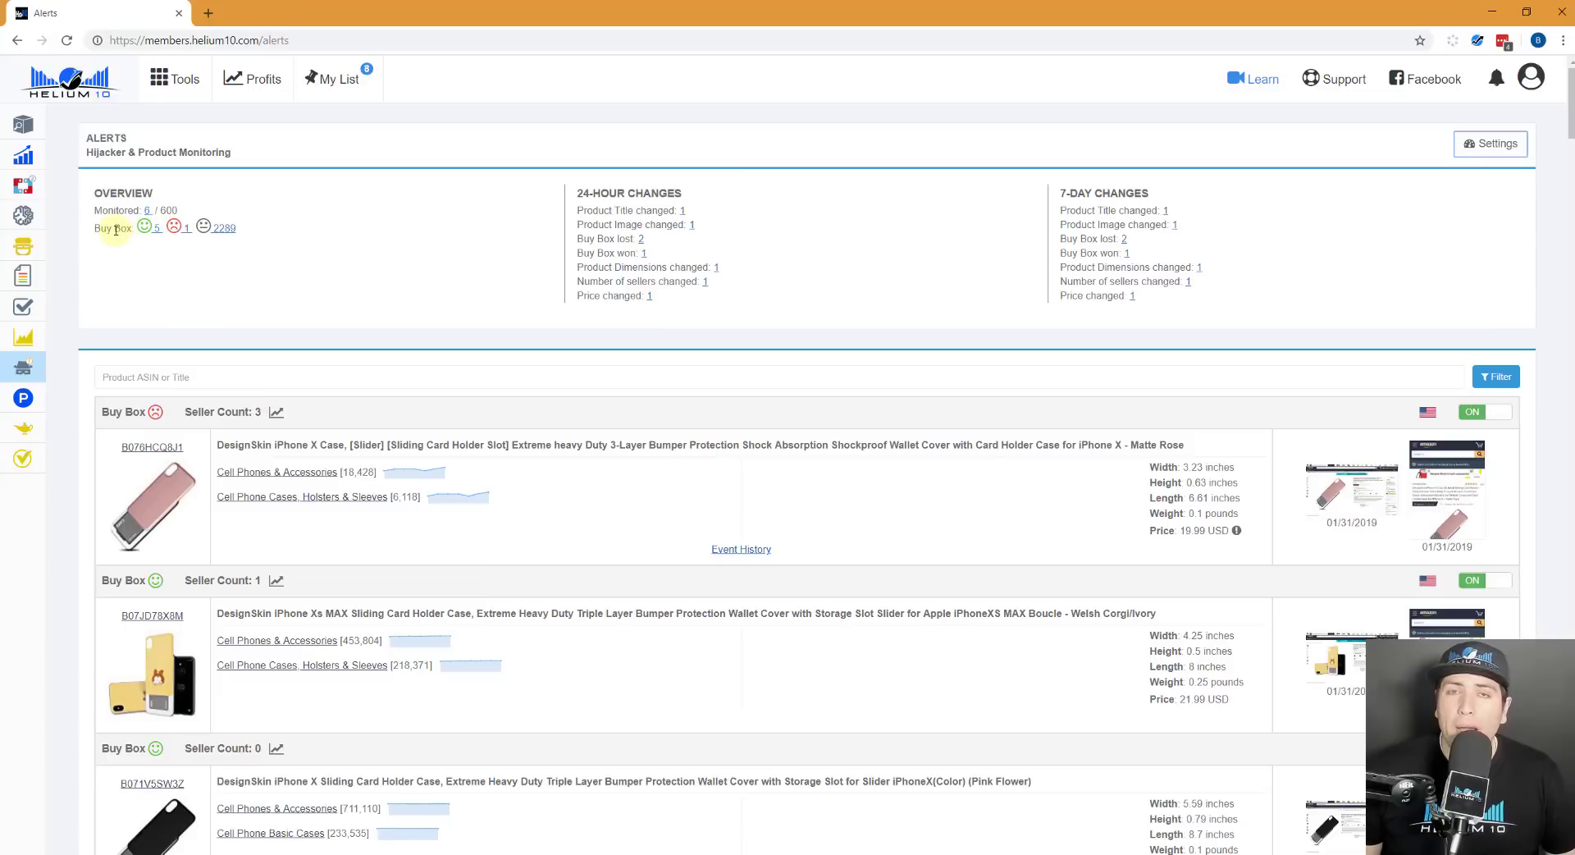
# Filter Alerts to products with a lost Buy Box and review the Matte Rose iPhone X case's event history
pyautogui.click(179, 233)
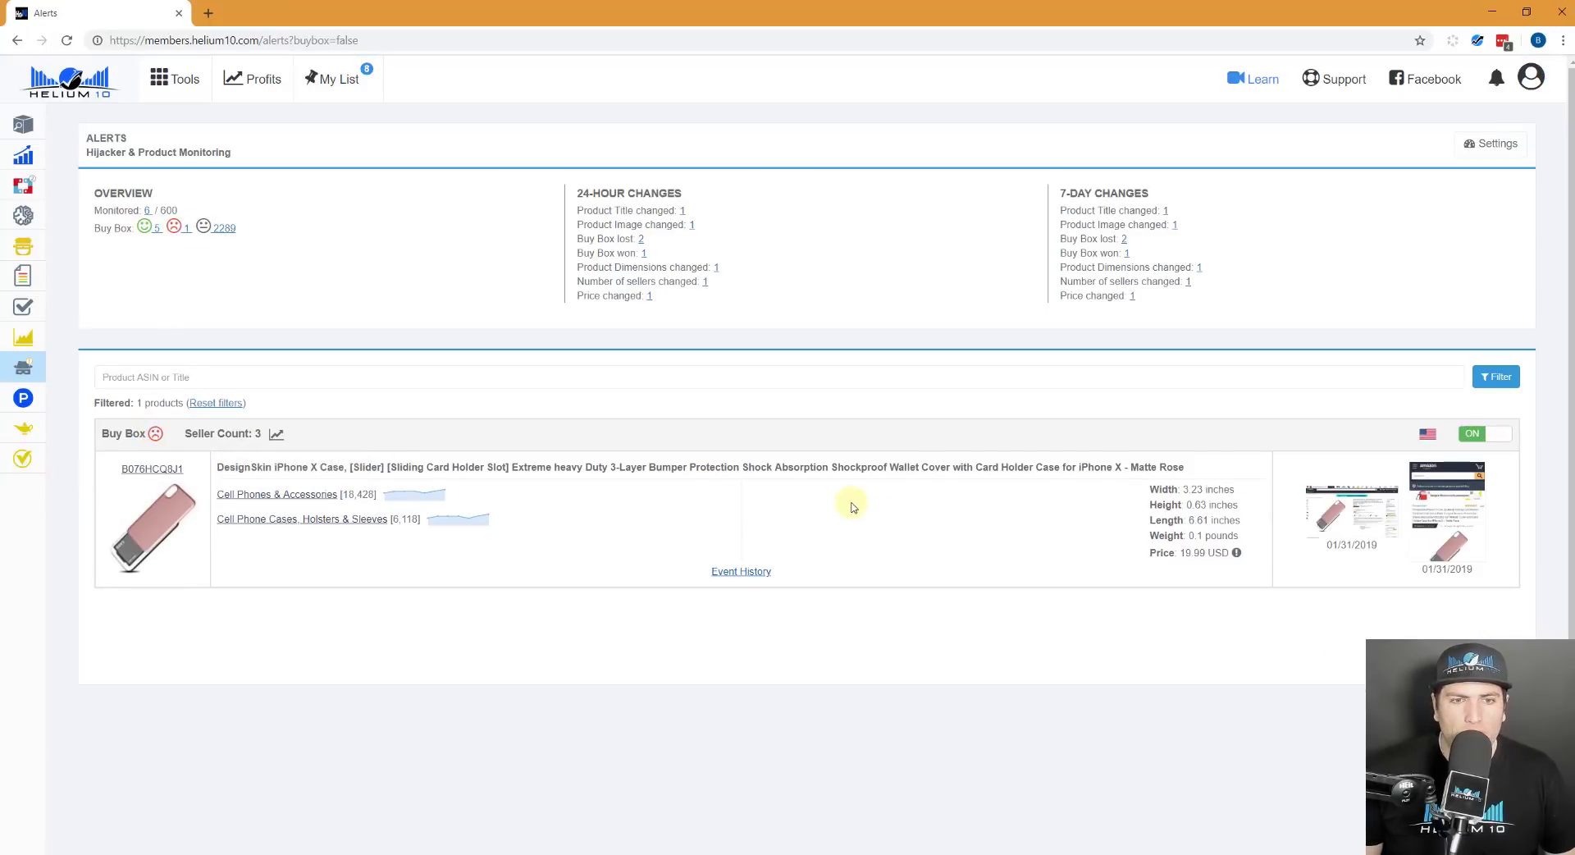
pyautogui.click(742, 568)
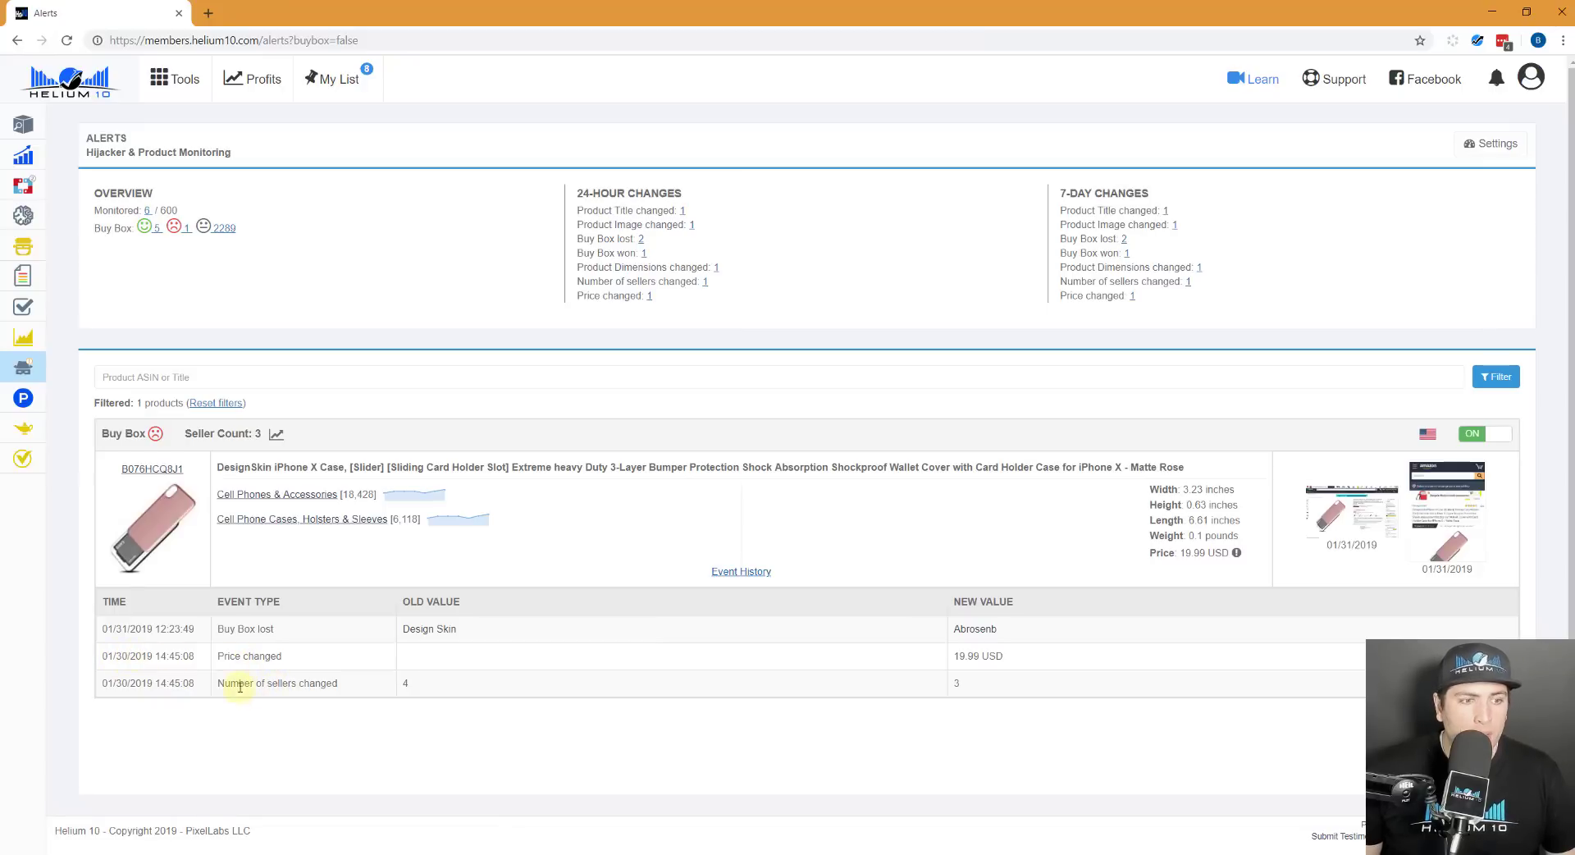
pyautogui.moveTo(239, 684); pyautogui.dragTo(309, 685)
pyautogui.moveTo(220, 637); pyautogui.dragTo(463, 638)
pyautogui.click(472, 640)
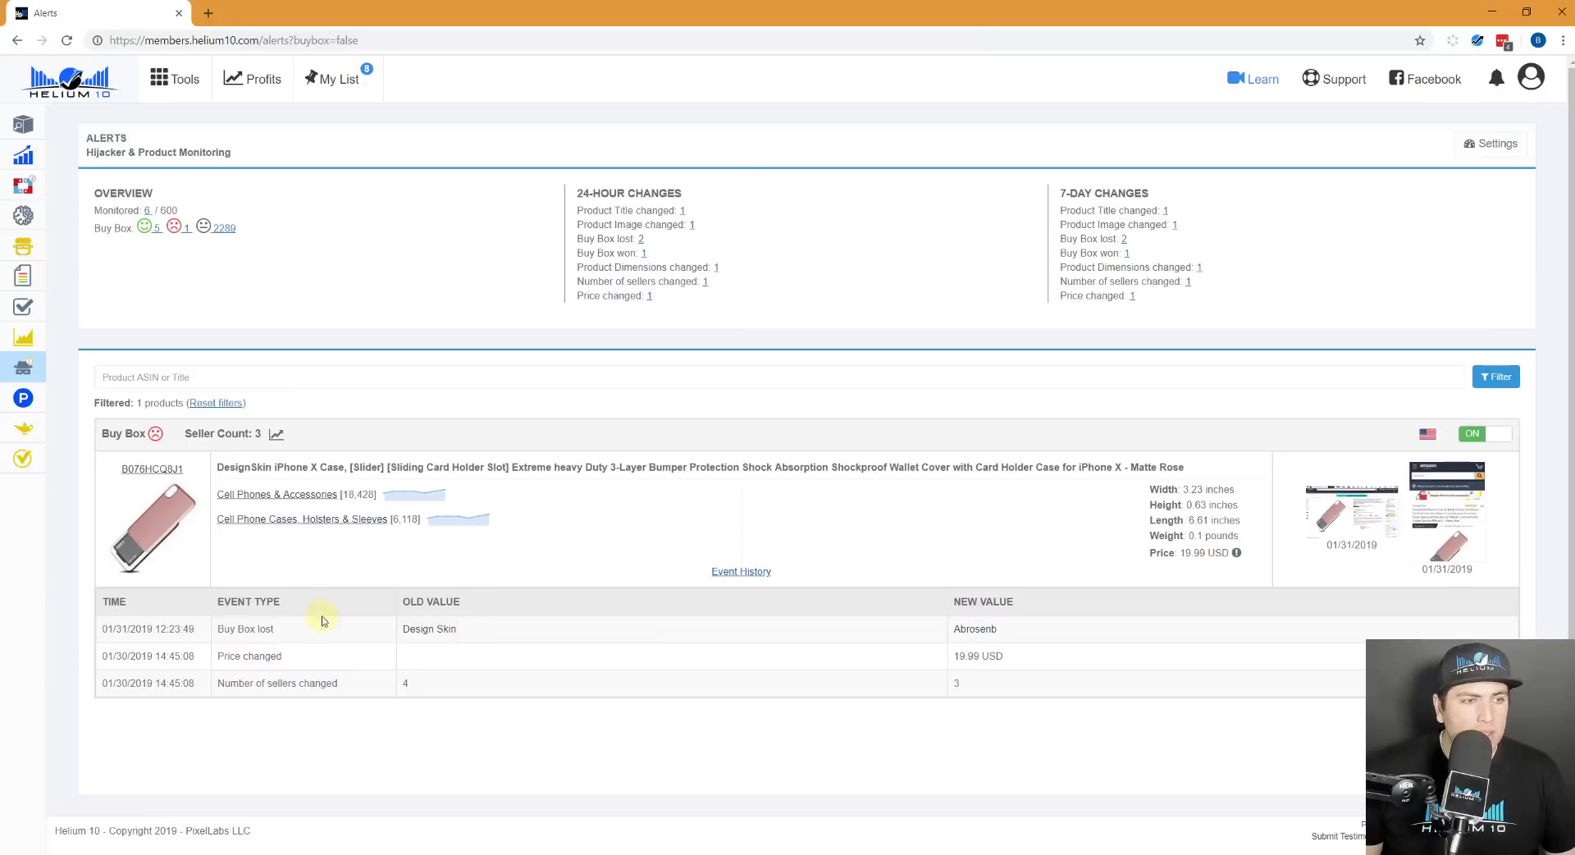
# View the Amazon profile of the seller recorded as the new value in the Buy Box lost event
pyautogui.moveTo(1022, 630); pyautogui.dragTo(954, 635)
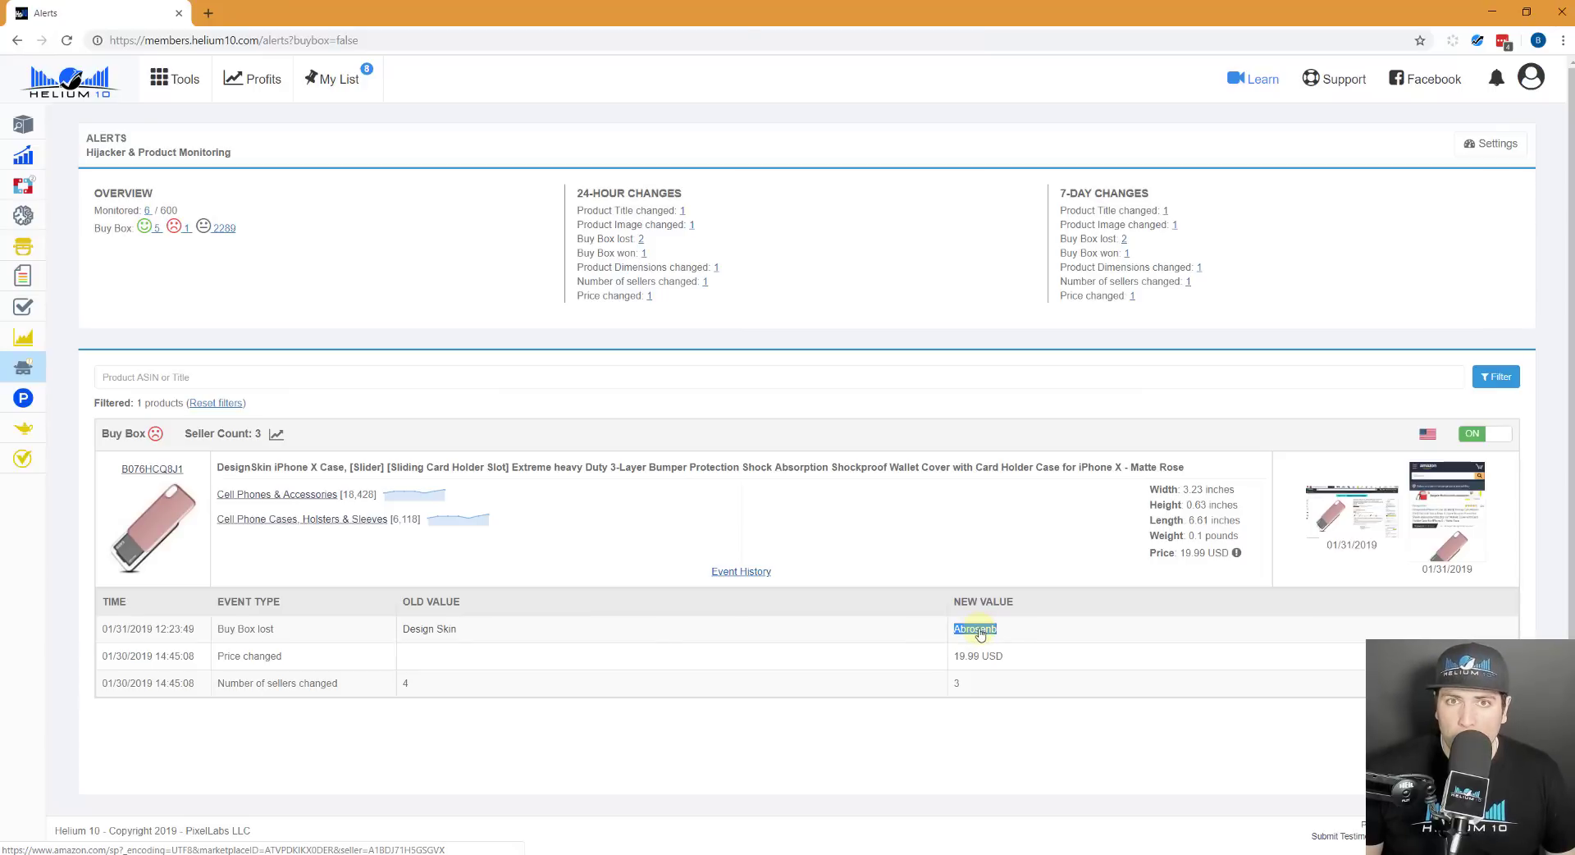
pyautogui.click(980, 632)
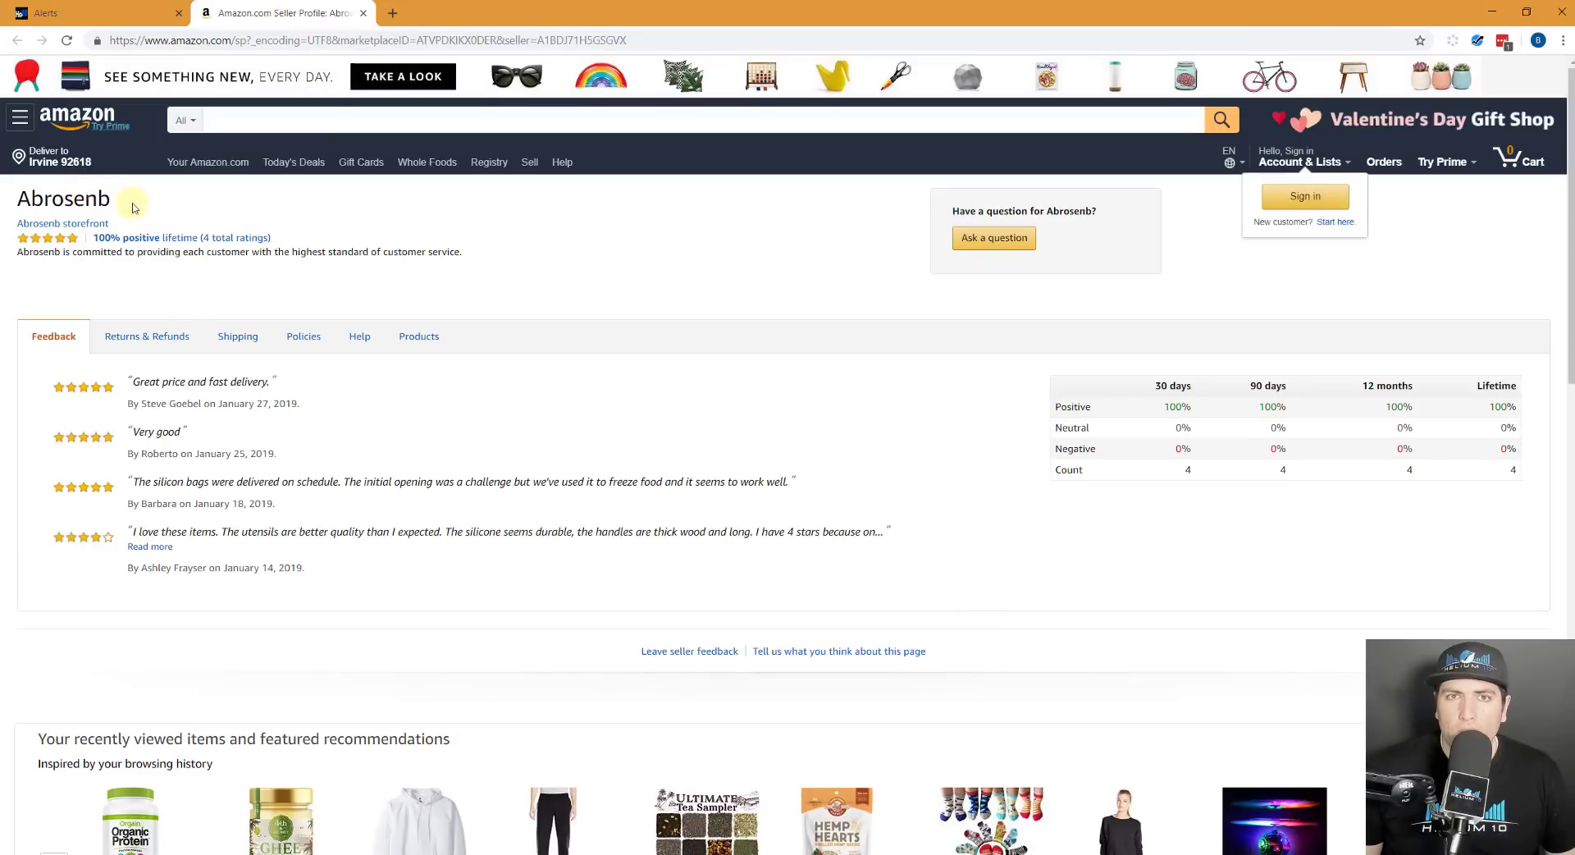
pyautogui.click(68, 8)
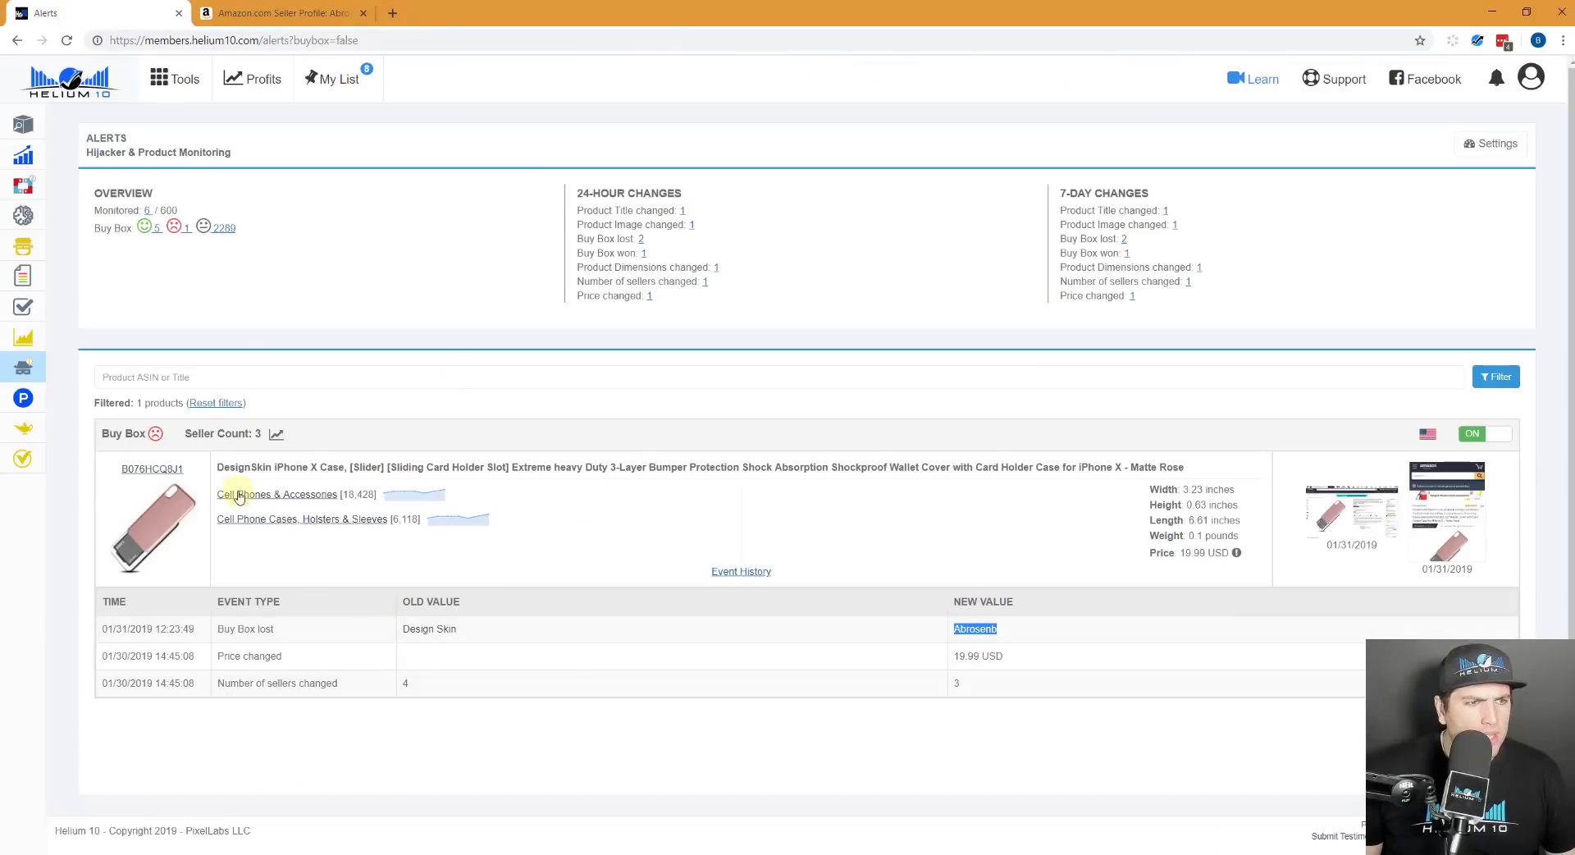
# Open the Matte Rose case's Amazon listing and check its Buy Box seller, stock and competing sellers
pyautogui.click(150, 469)
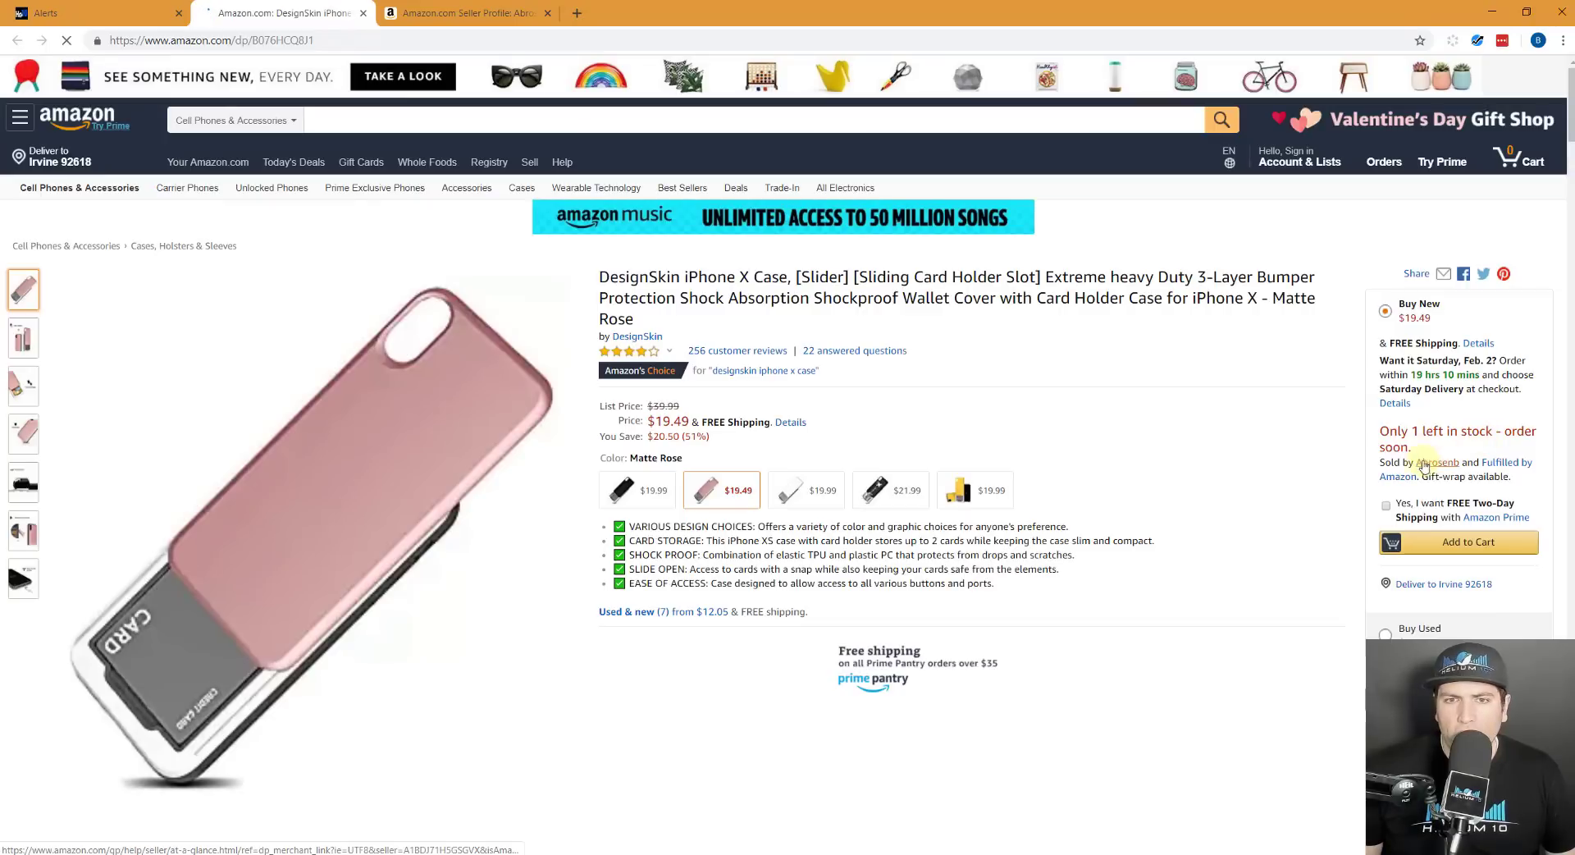
pyautogui.moveTo(1409, 463); pyautogui.dragTo(1405, 432)
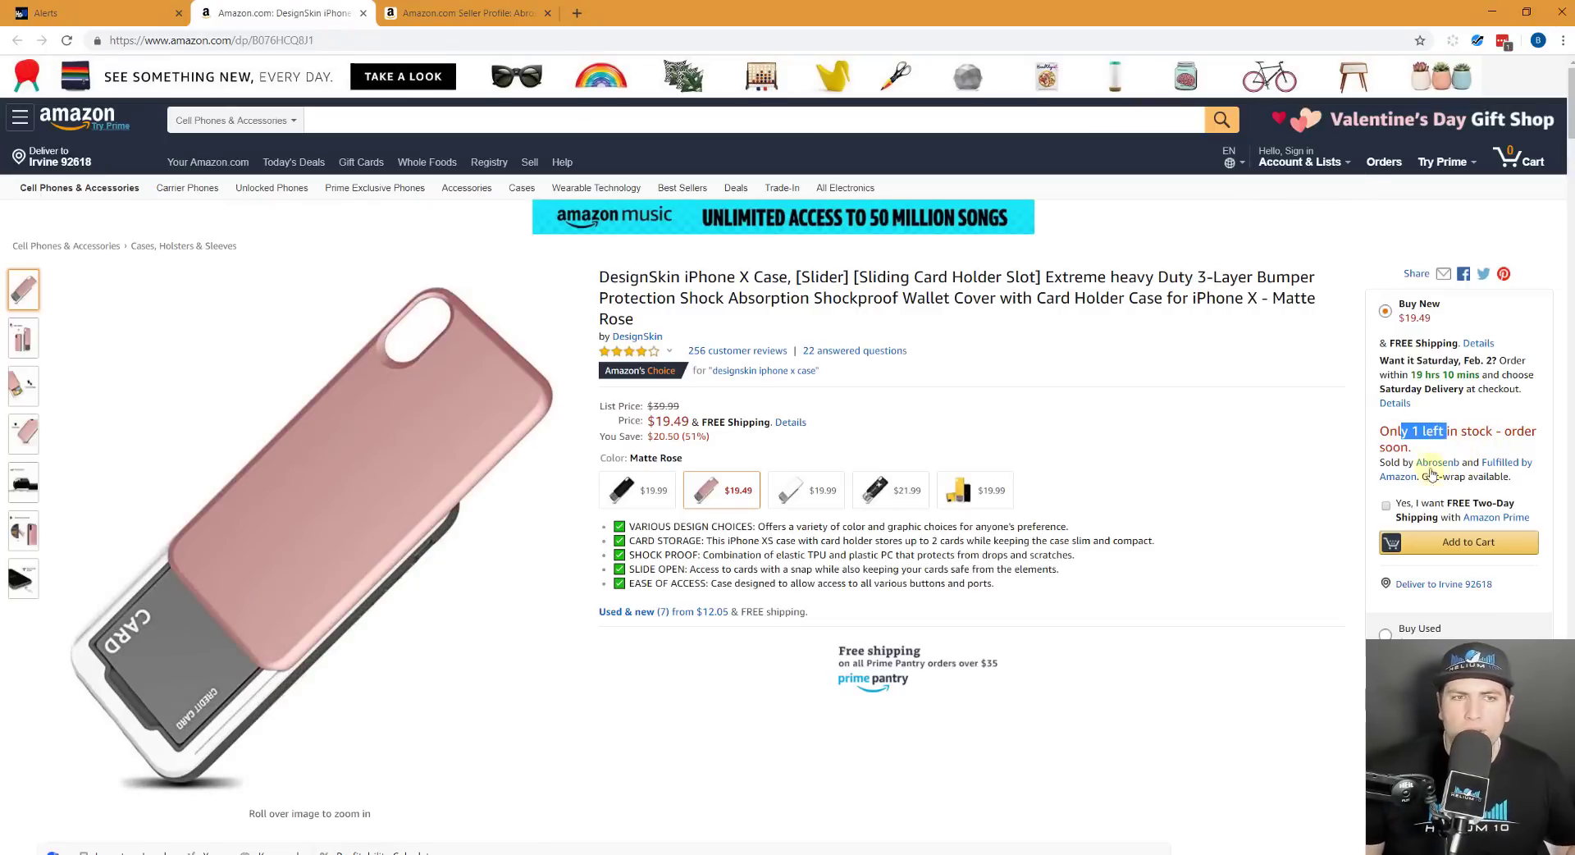
pyautogui.scroll(-1, 1487, 576)
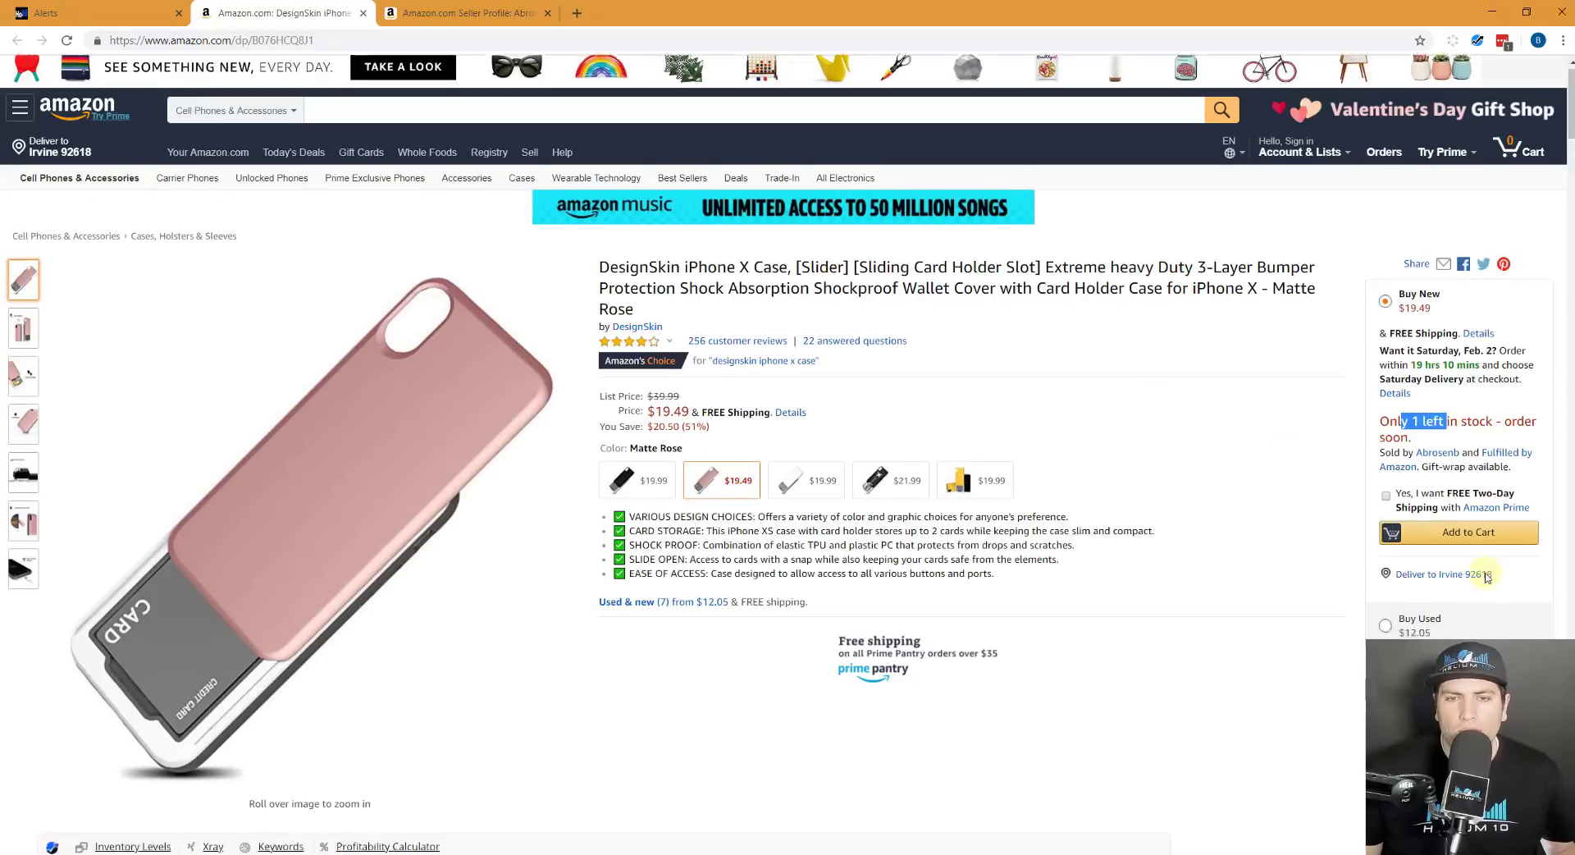
pyautogui.scroll(-2, 1487, 577)
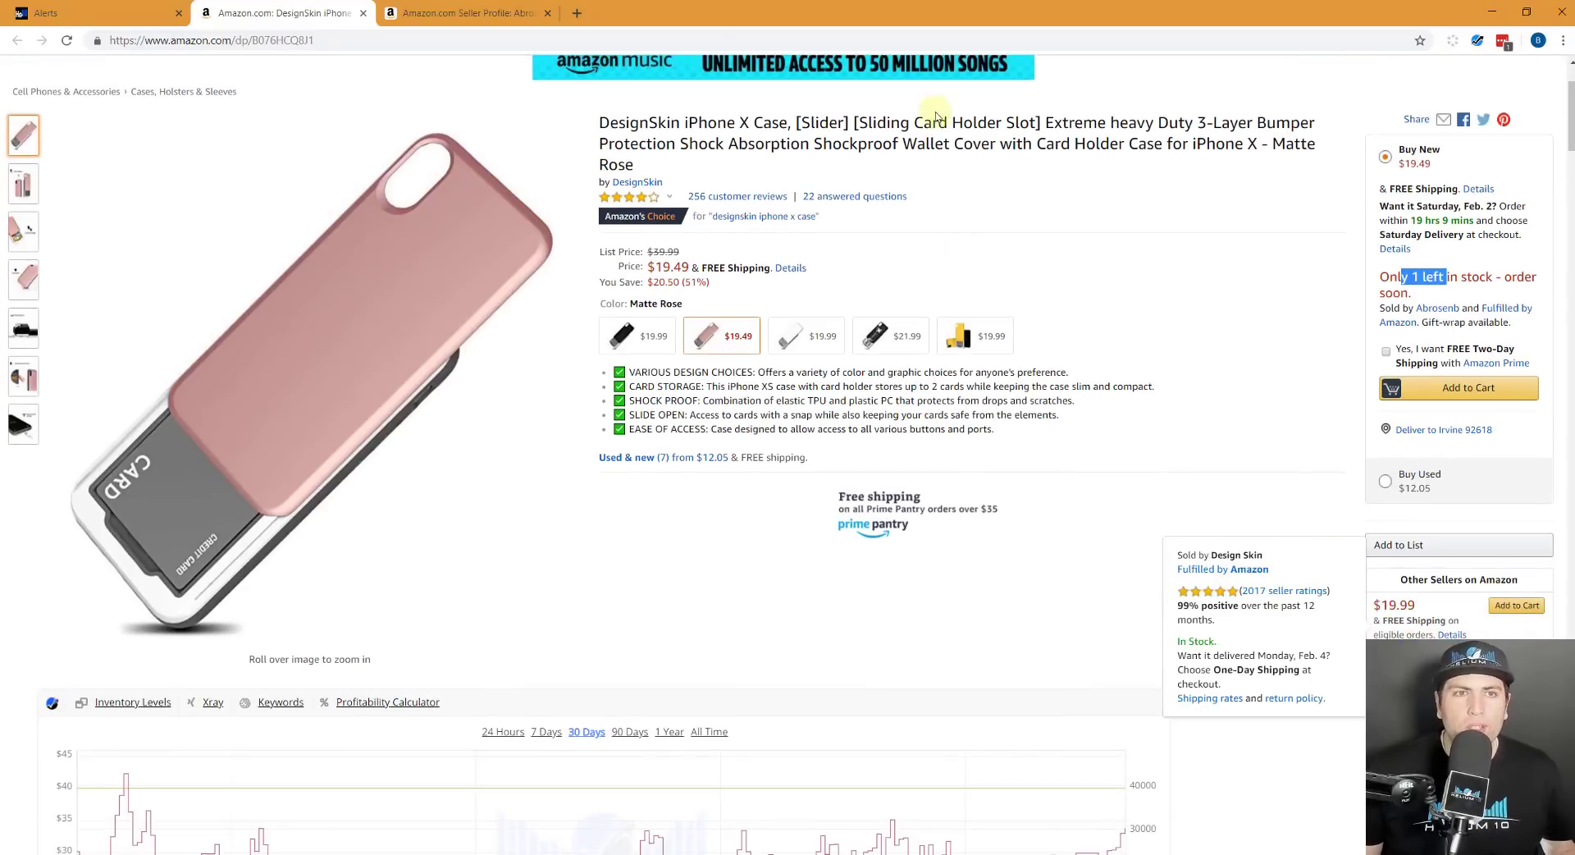
pyautogui.click(148, 13)
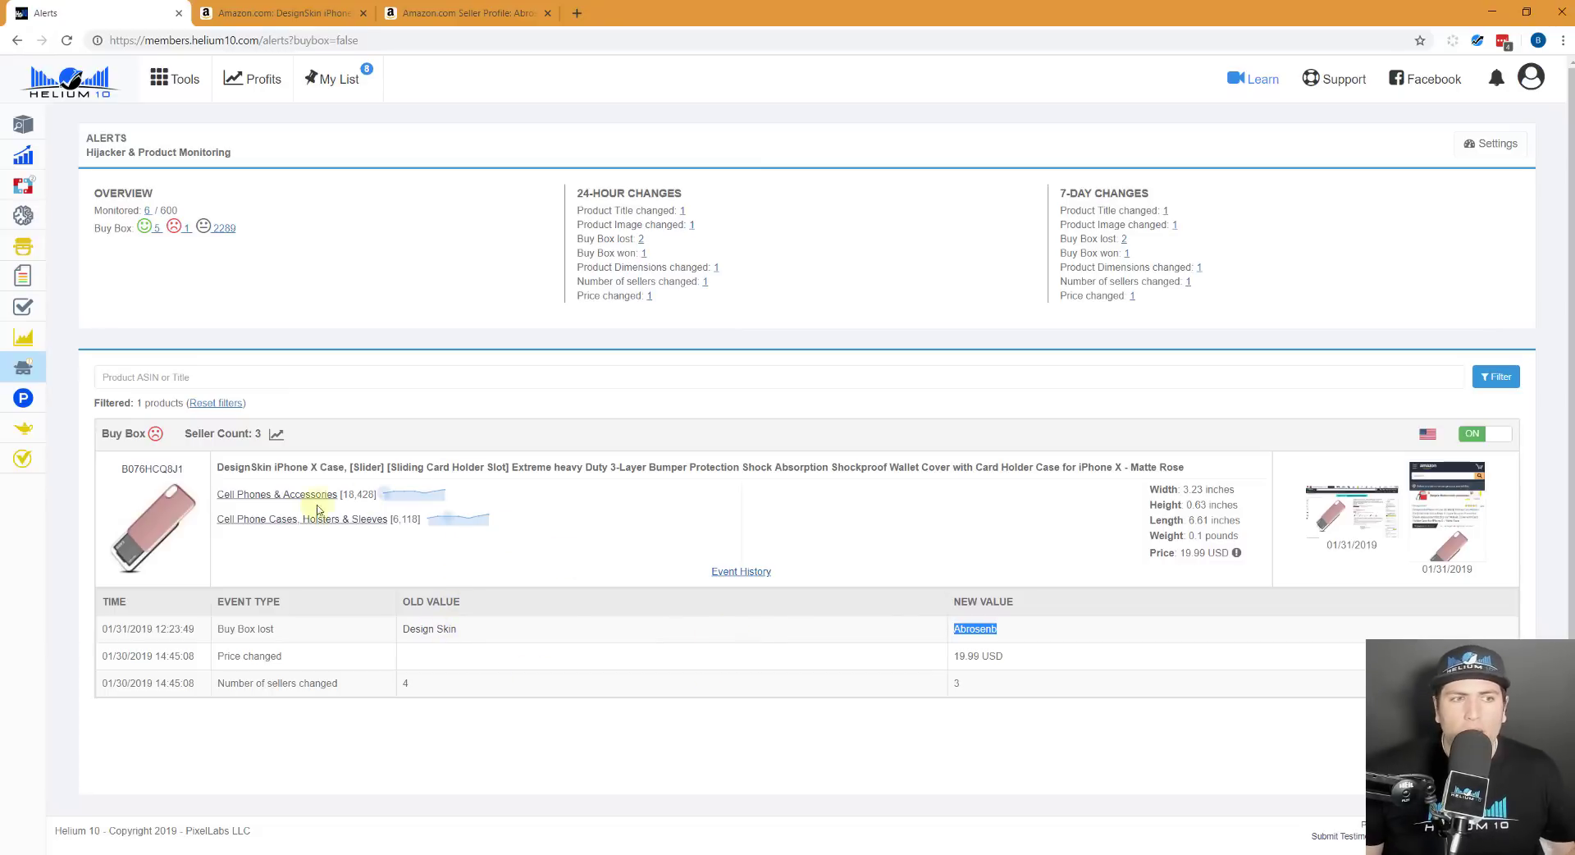
# Review the case's Cell Phones & Accessories rank chart and compare its saved desktop listing screenshots
pyautogui.click(420, 503)
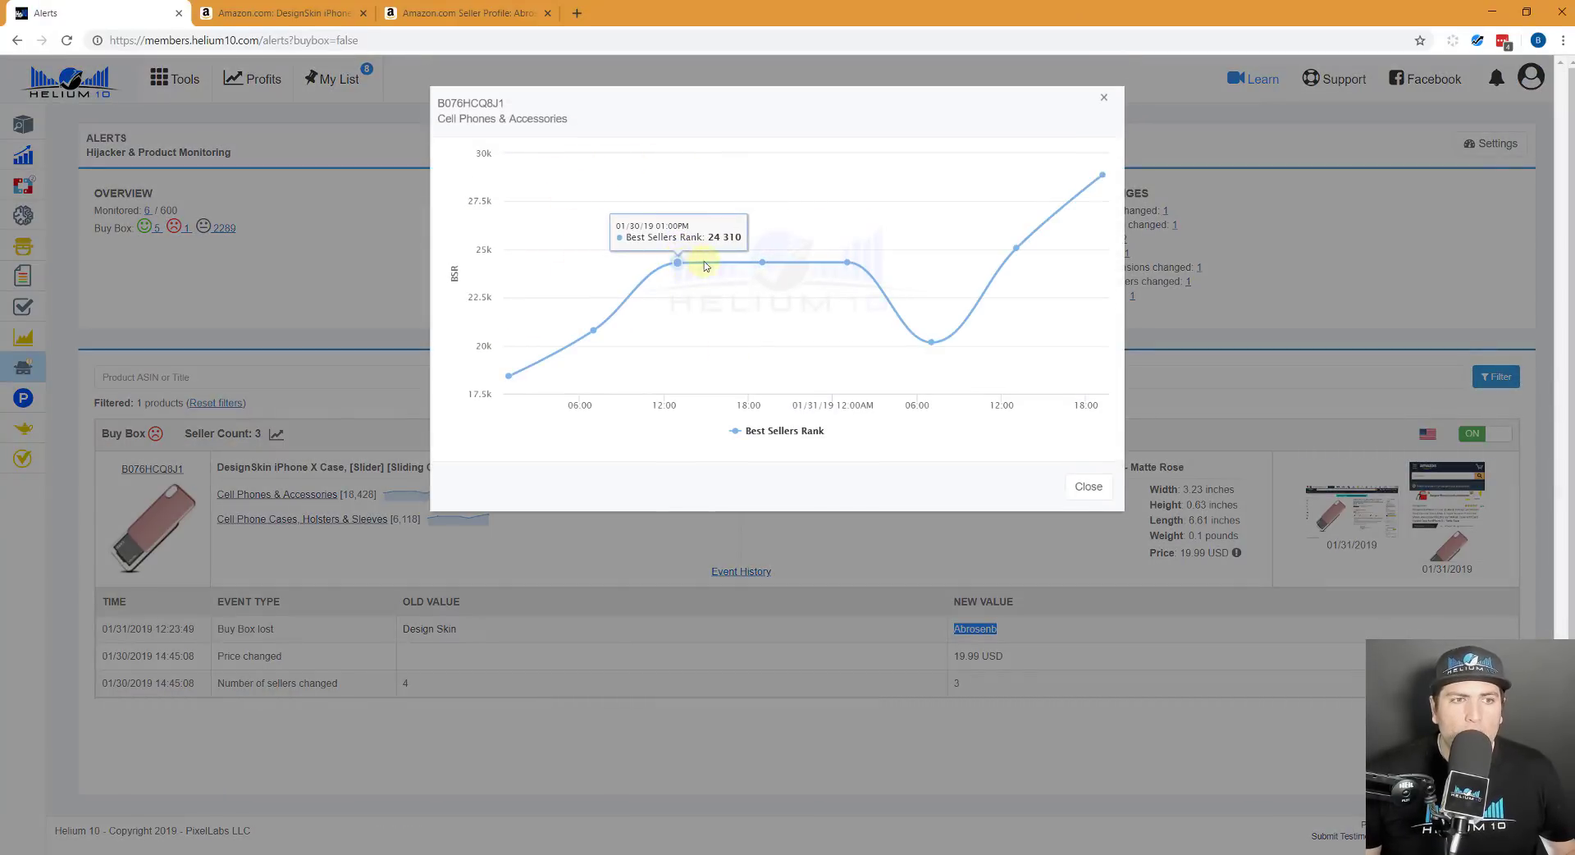
pyautogui.click(1103, 97)
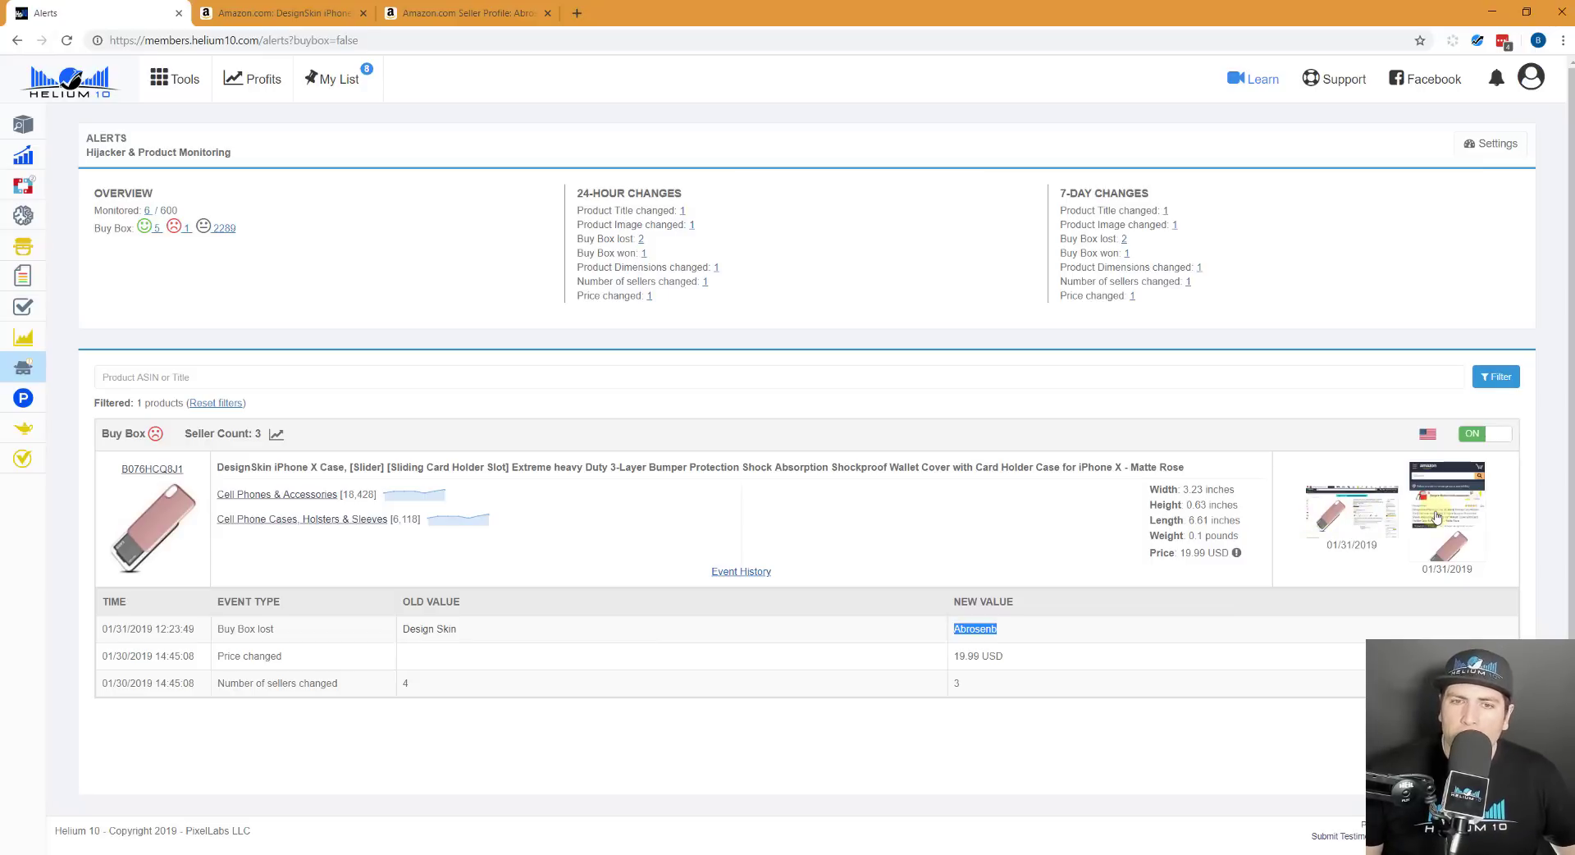
pyautogui.click(1348, 525)
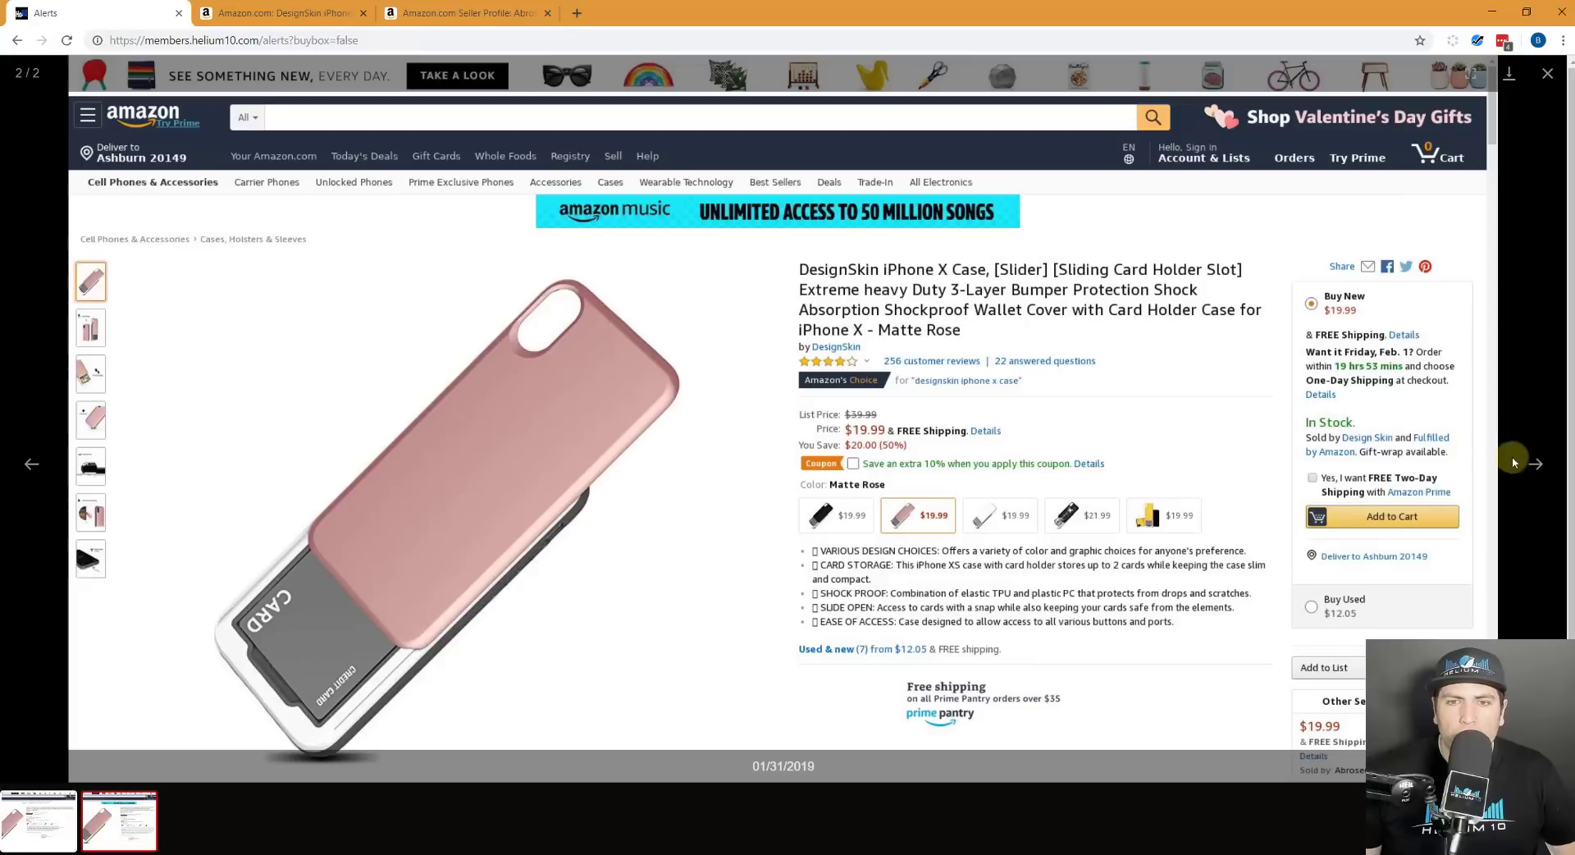
pyautogui.click(1534, 464)
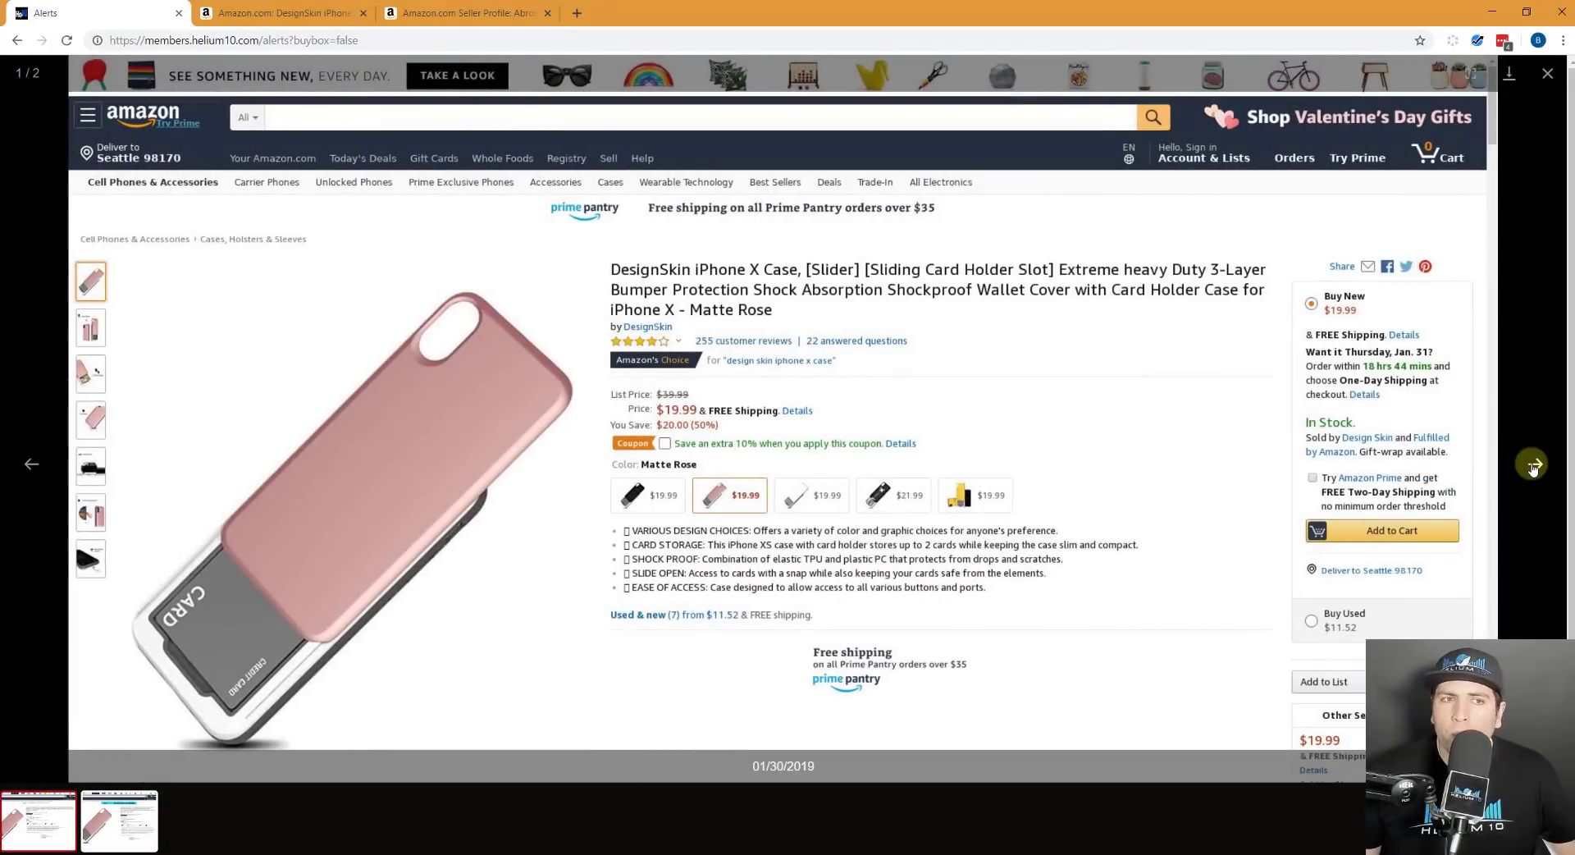
pyautogui.click(1534, 465)
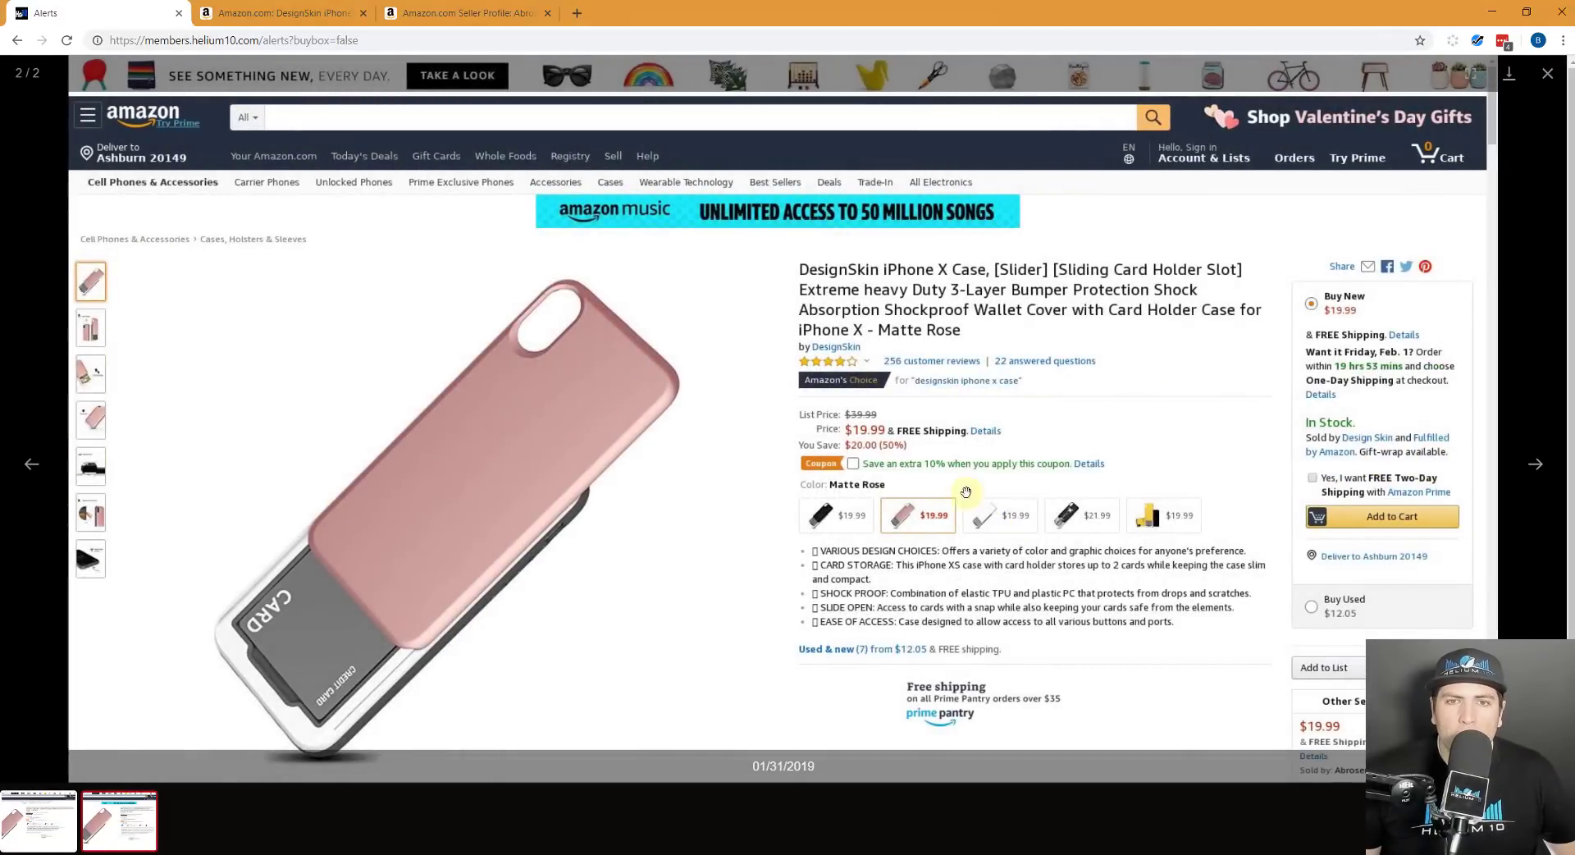
pyautogui.click(1547, 73)
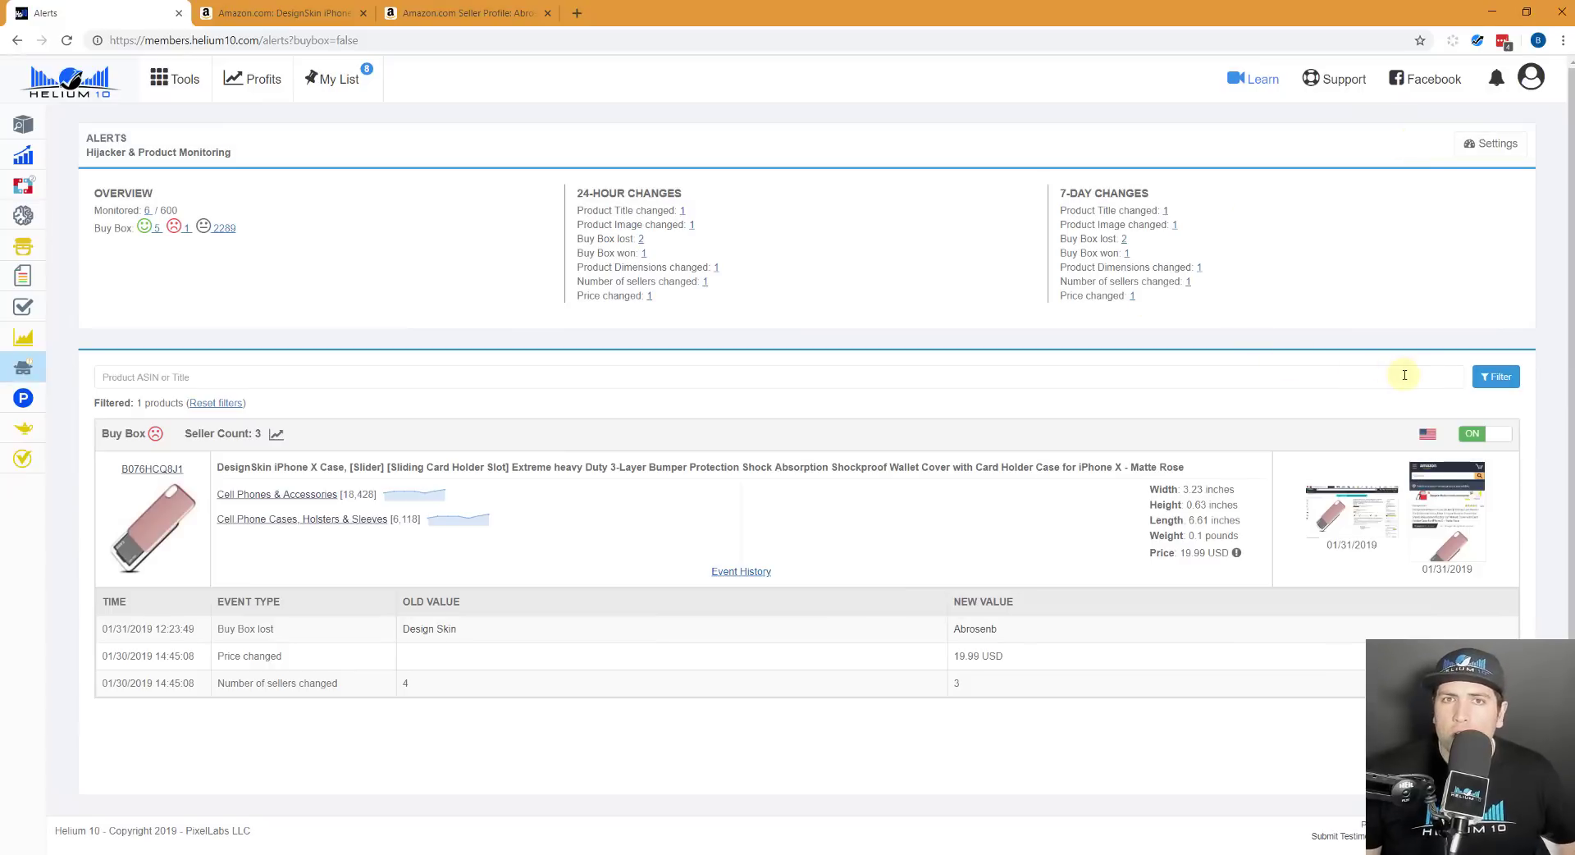
# Compare the saved mobile screenshots of the Matte Rose case's listing
pyautogui.click(1454, 513)
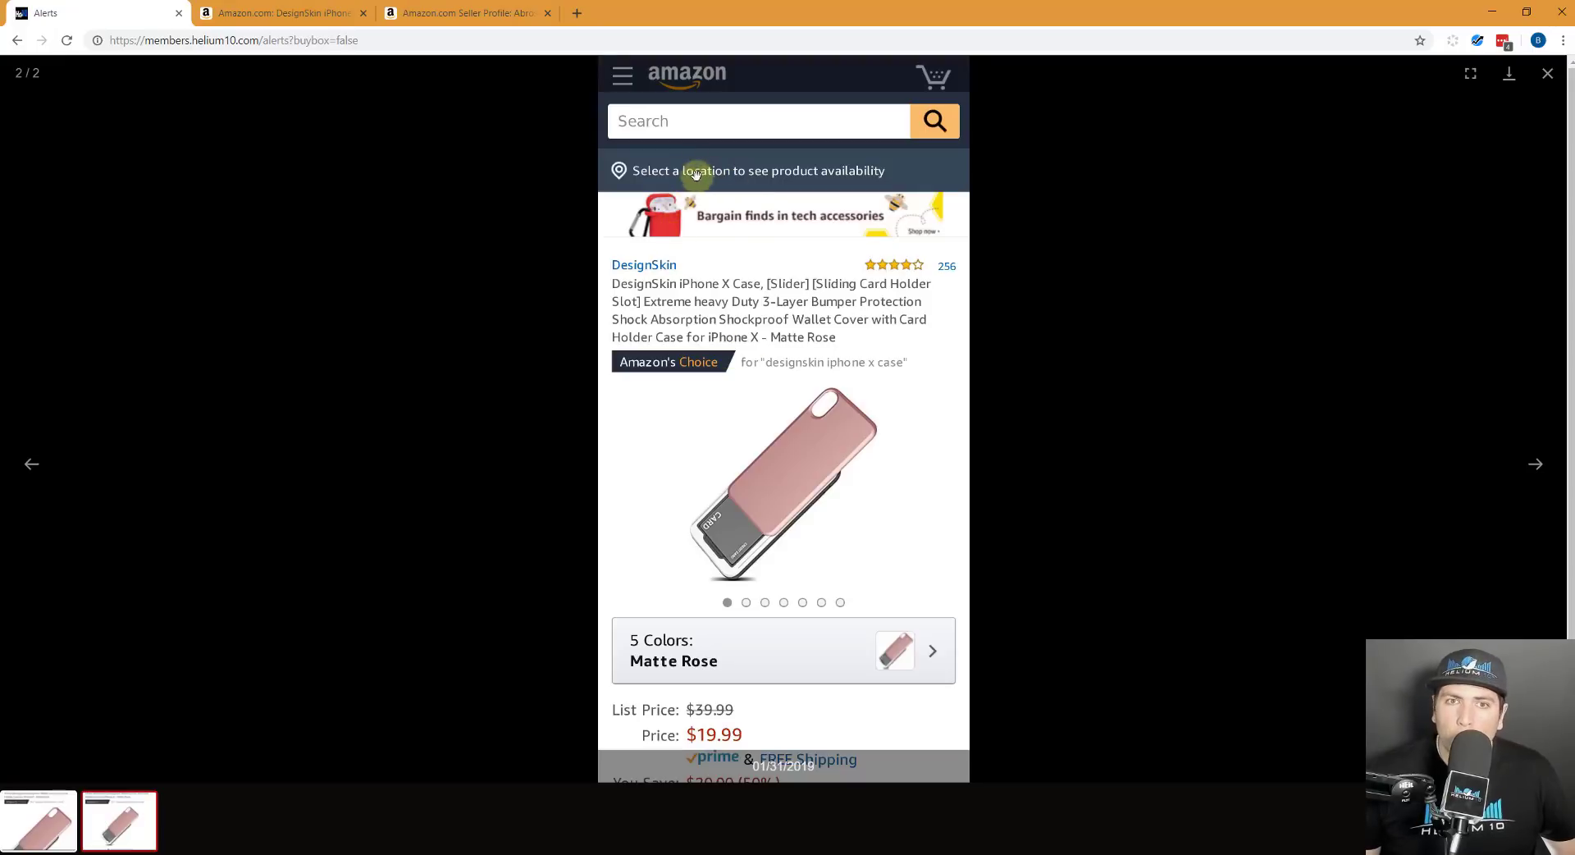
pyautogui.click(1531, 465)
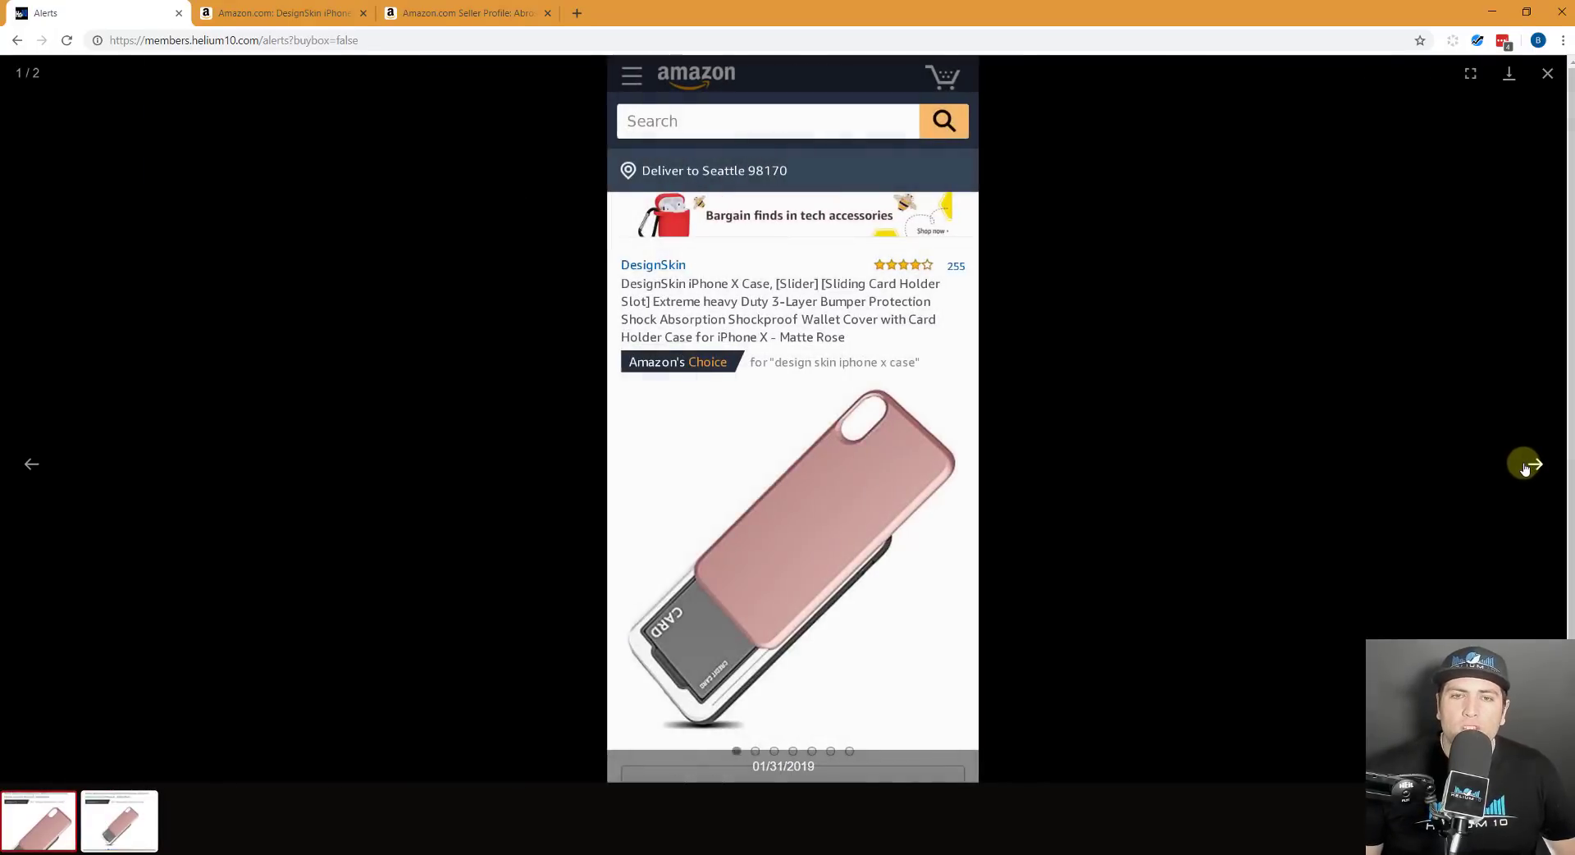
pyautogui.click(1530, 465)
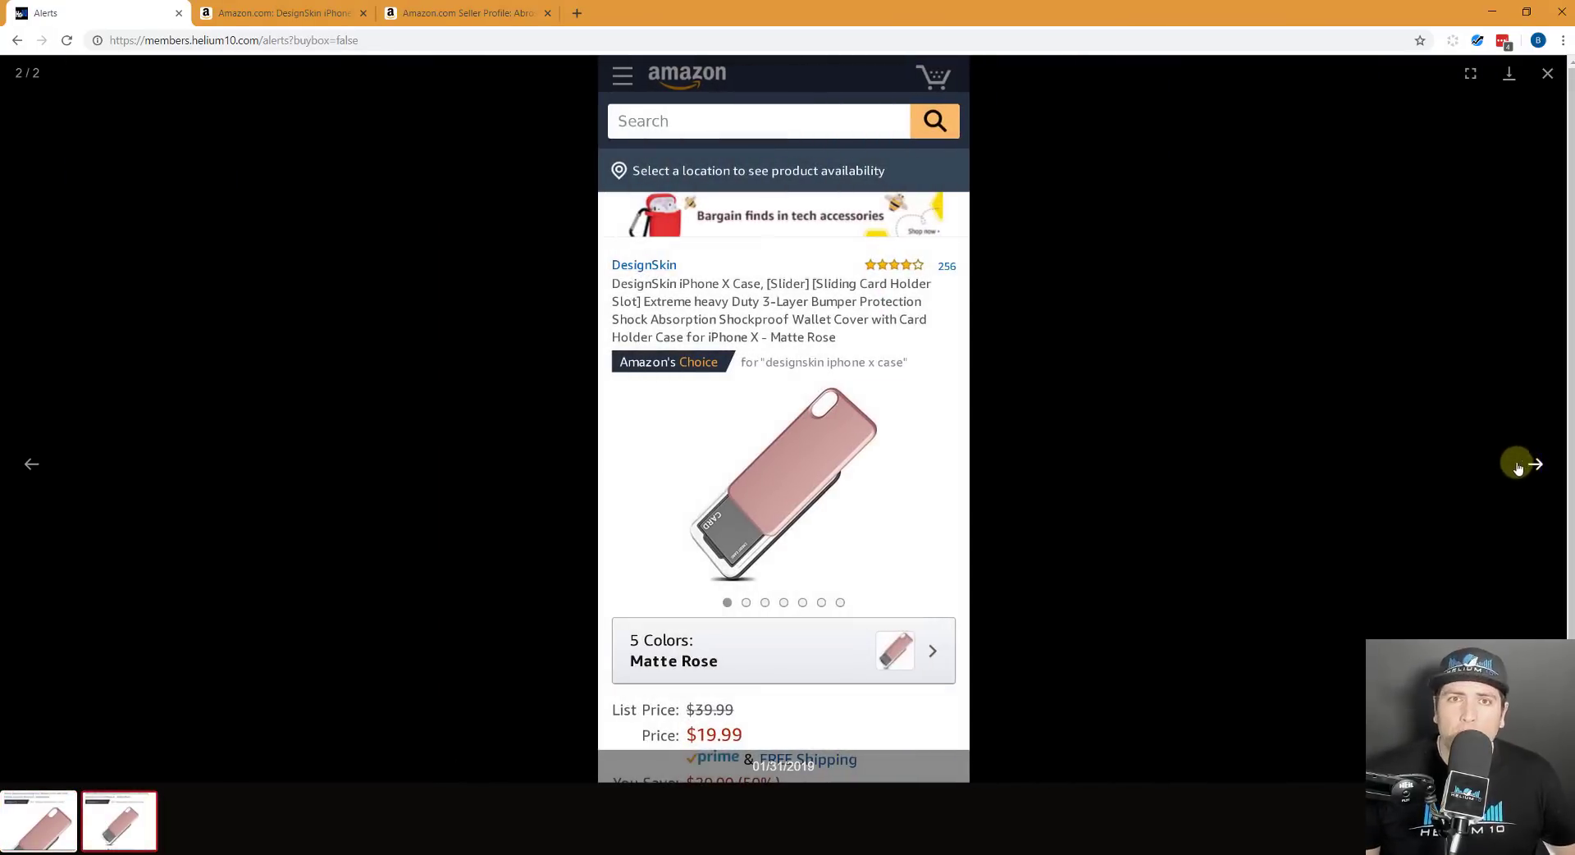
pyautogui.click(1548, 73)
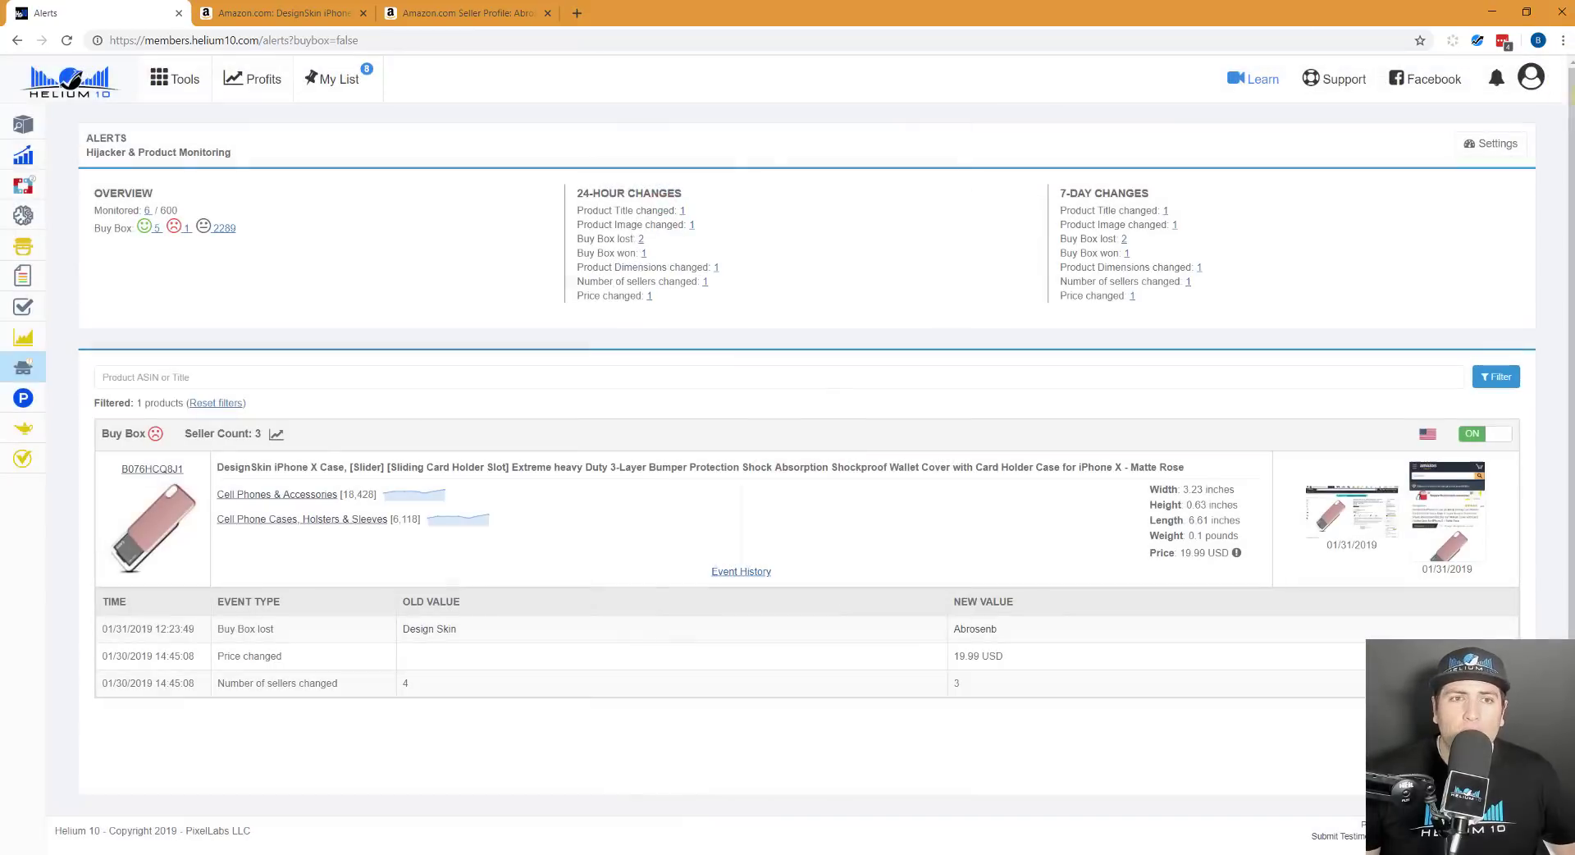
# Filter Alerts to the monitored products that hold the Buy Box and look through them
pyautogui.moveTo(6, 228)
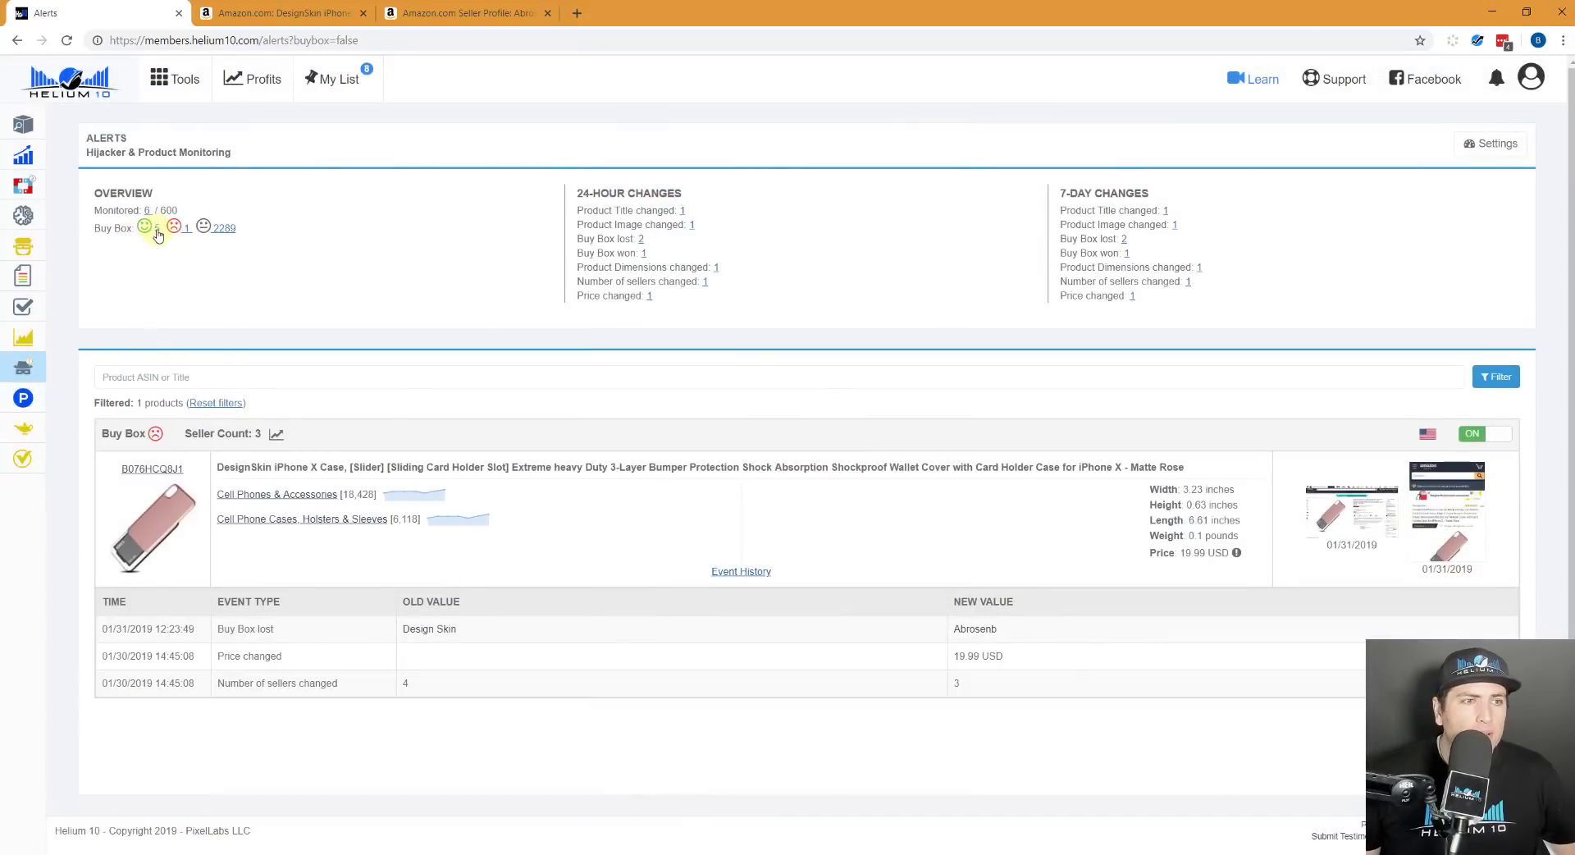
pyautogui.click(157, 235)
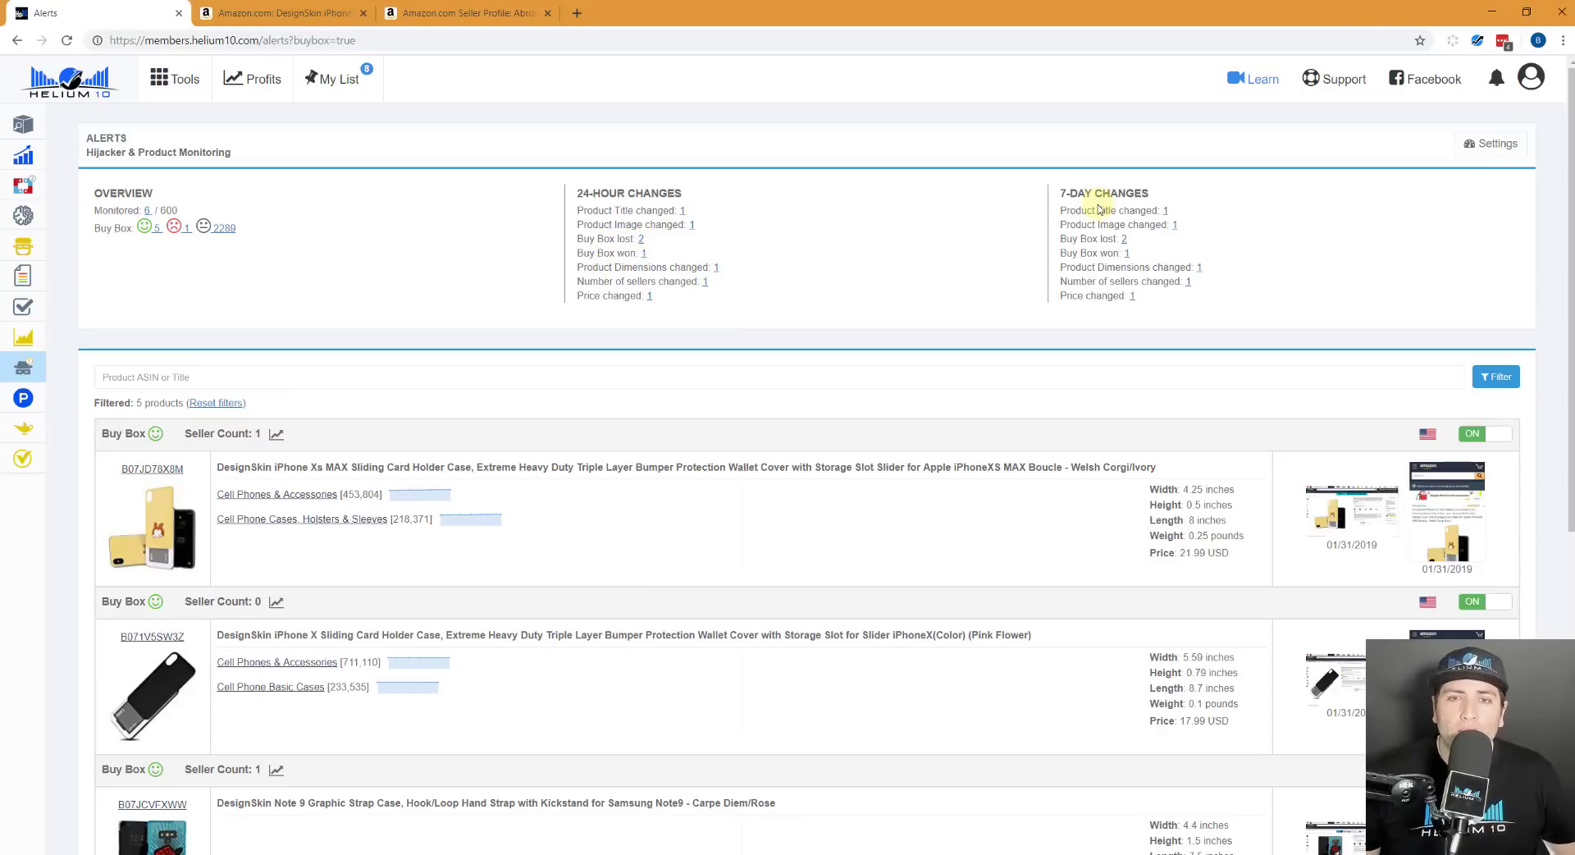
pyautogui.scroll(-3, 599, 293)
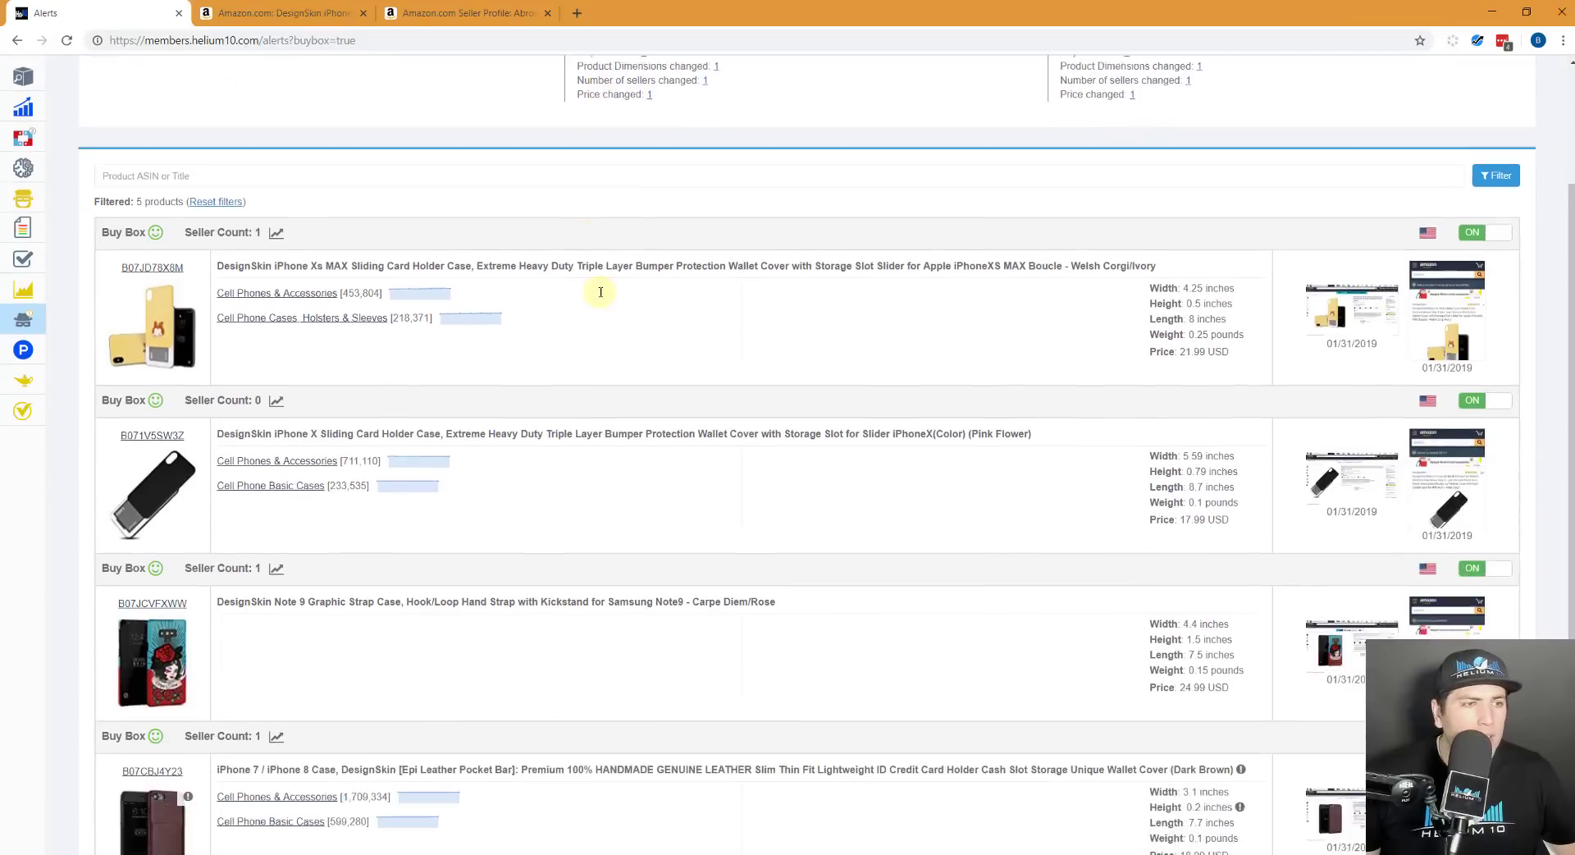
pyautogui.scroll(-3, 600, 292)
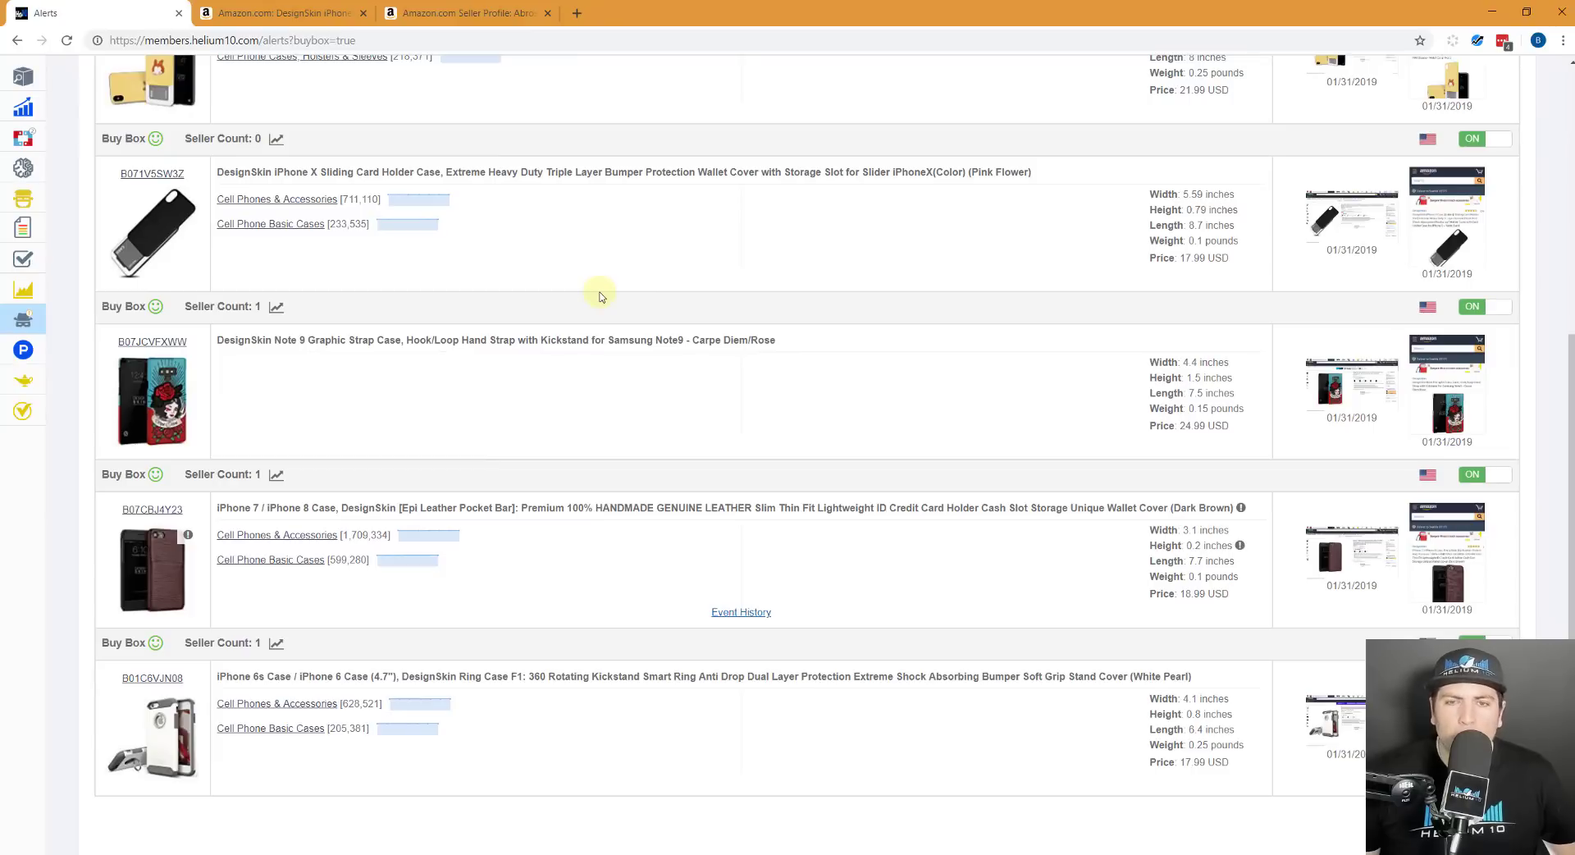
pyautogui.scroll(-1, 602, 312)
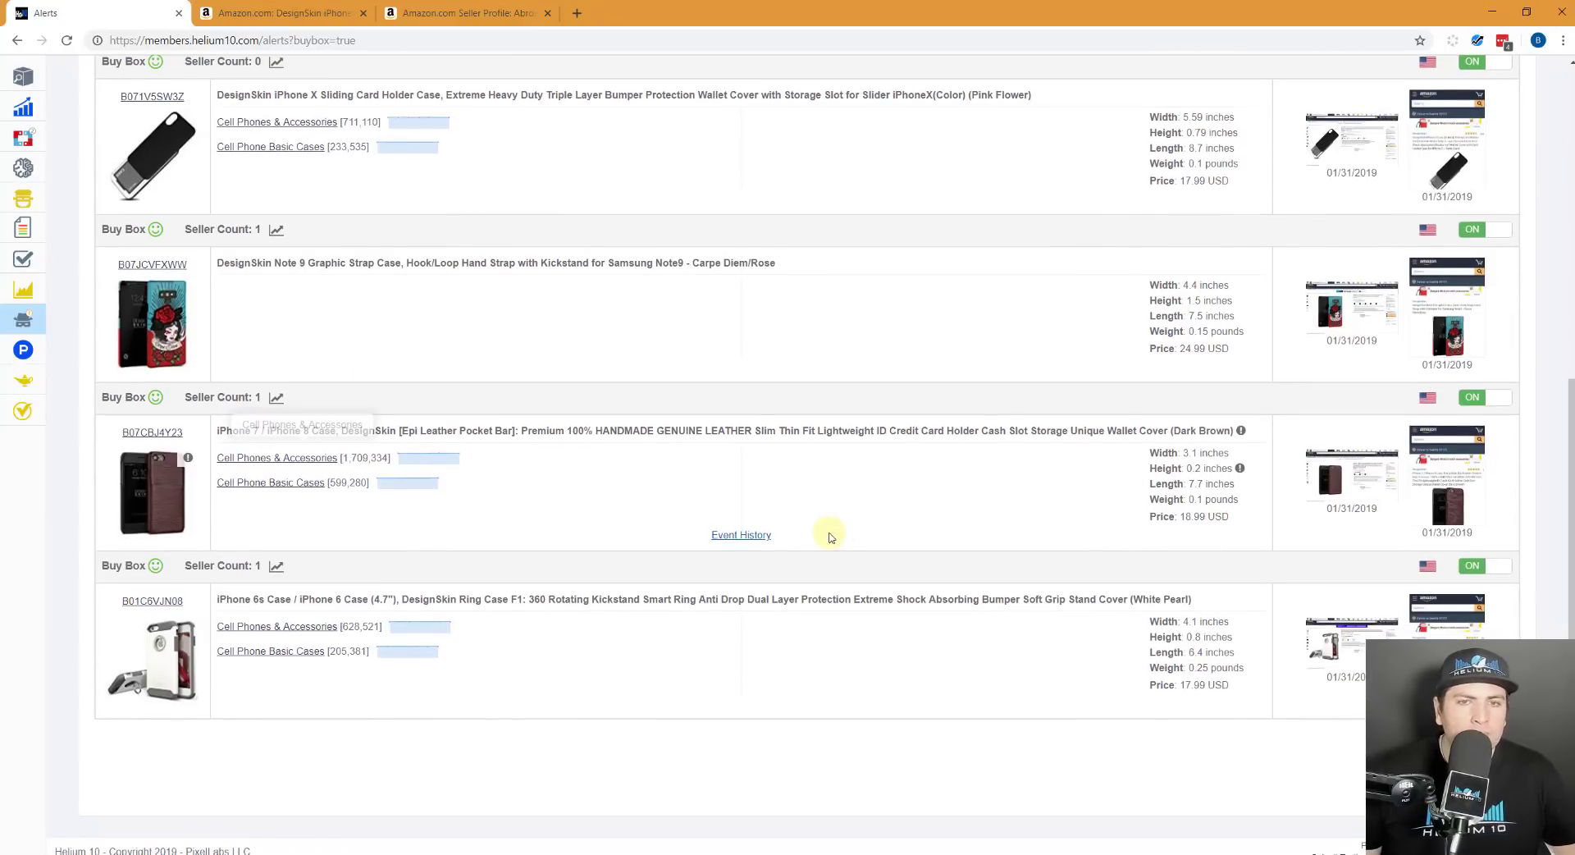
pyautogui.scroll(3, 742, 371)
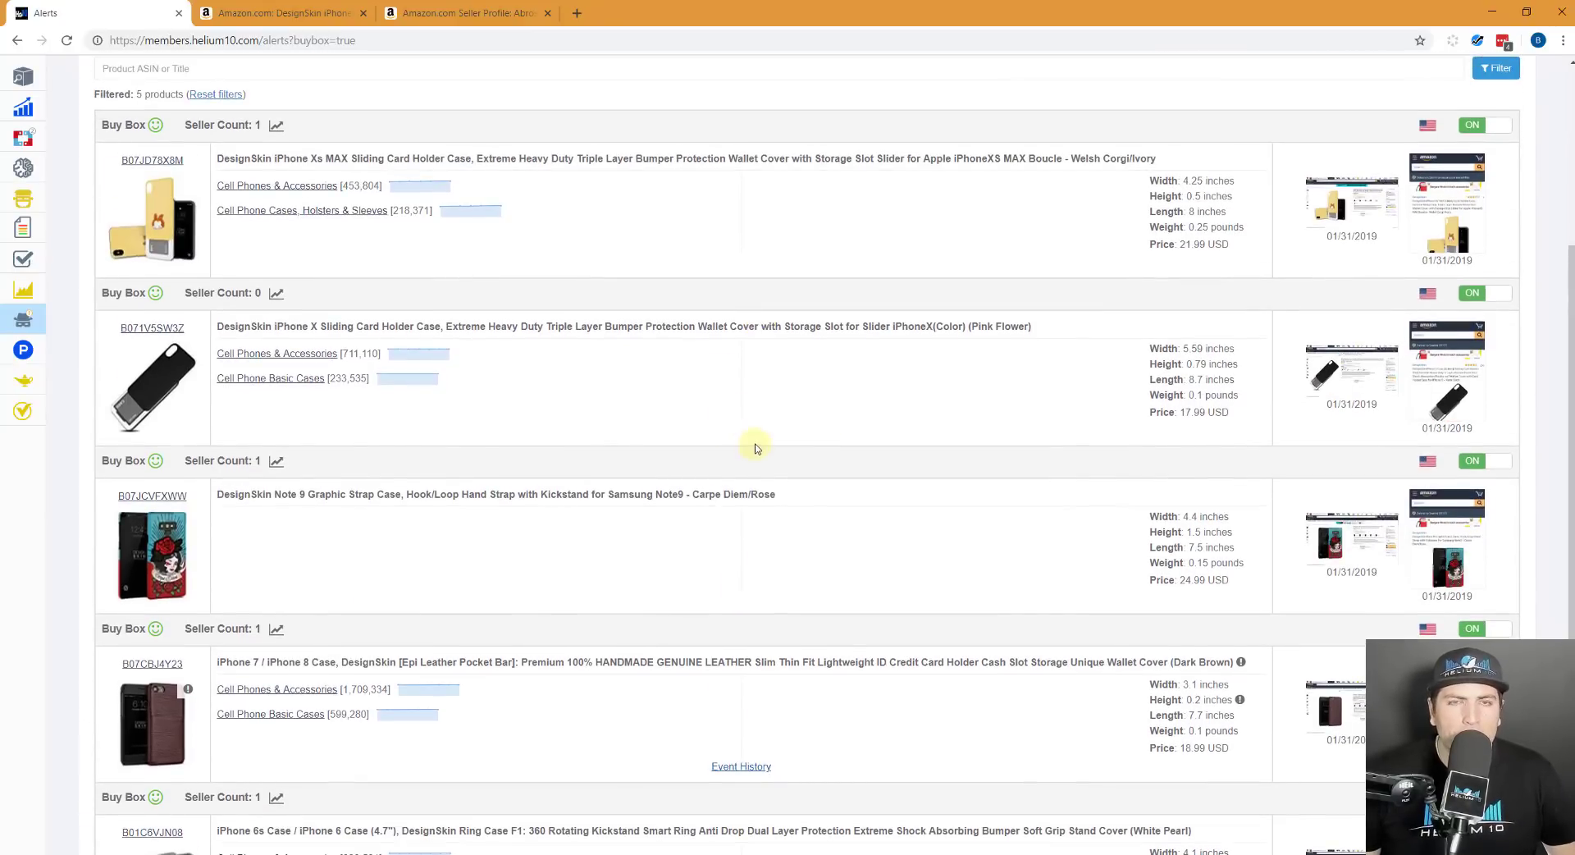
# Open the event history of the iPhone 7 / iPhone 8 Epi Leather Pocket Bar case and compare its old and new titles and images
pyautogui.scroll(-3, 756, 447)
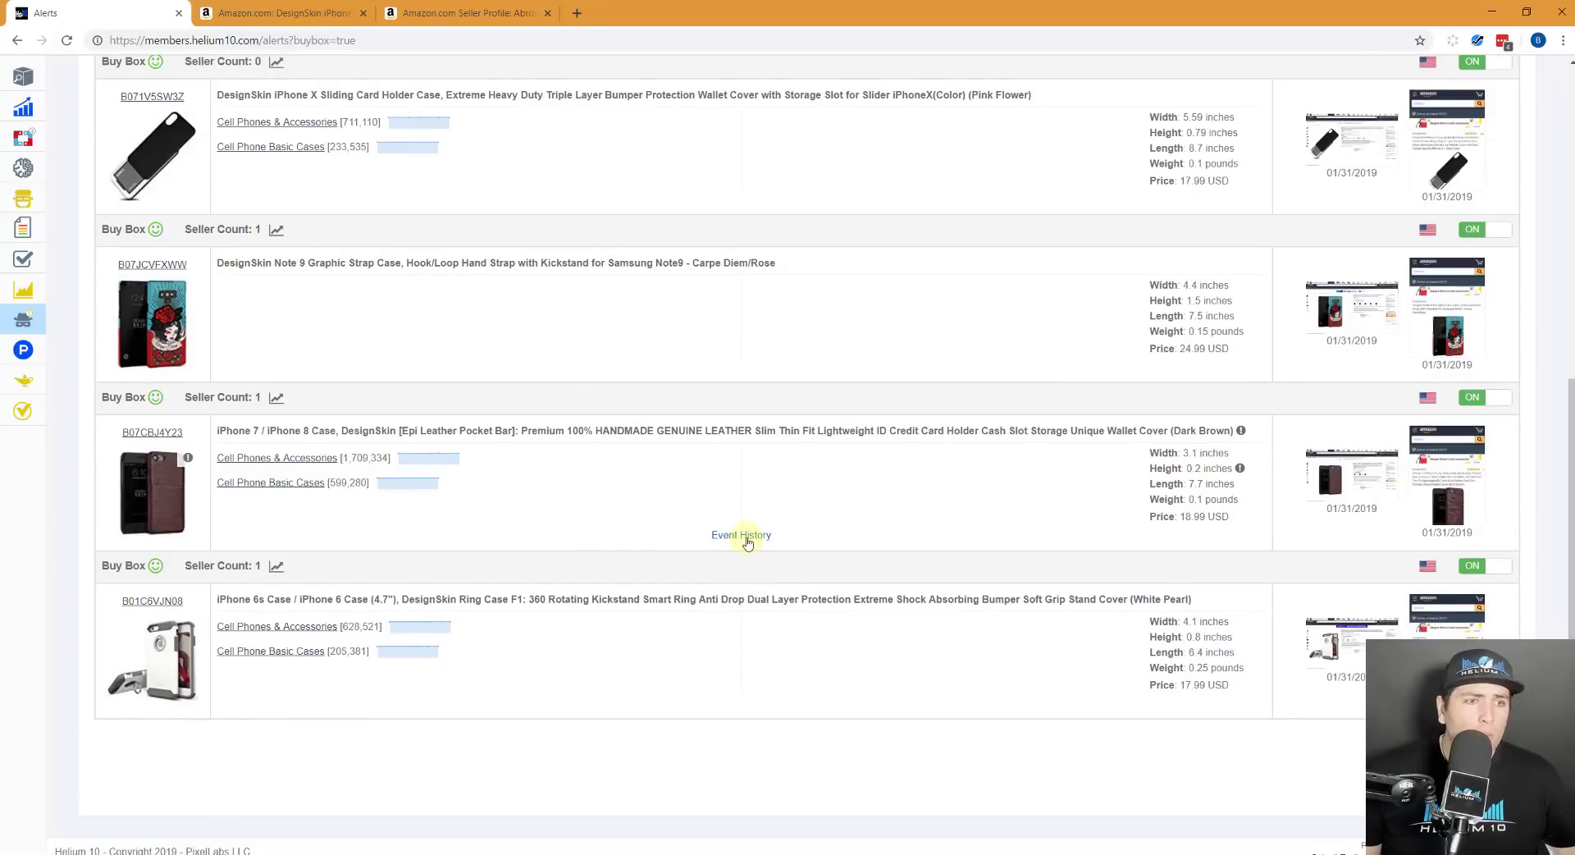
pyautogui.click(742, 534)
pyautogui.scroll(-4, 747, 537)
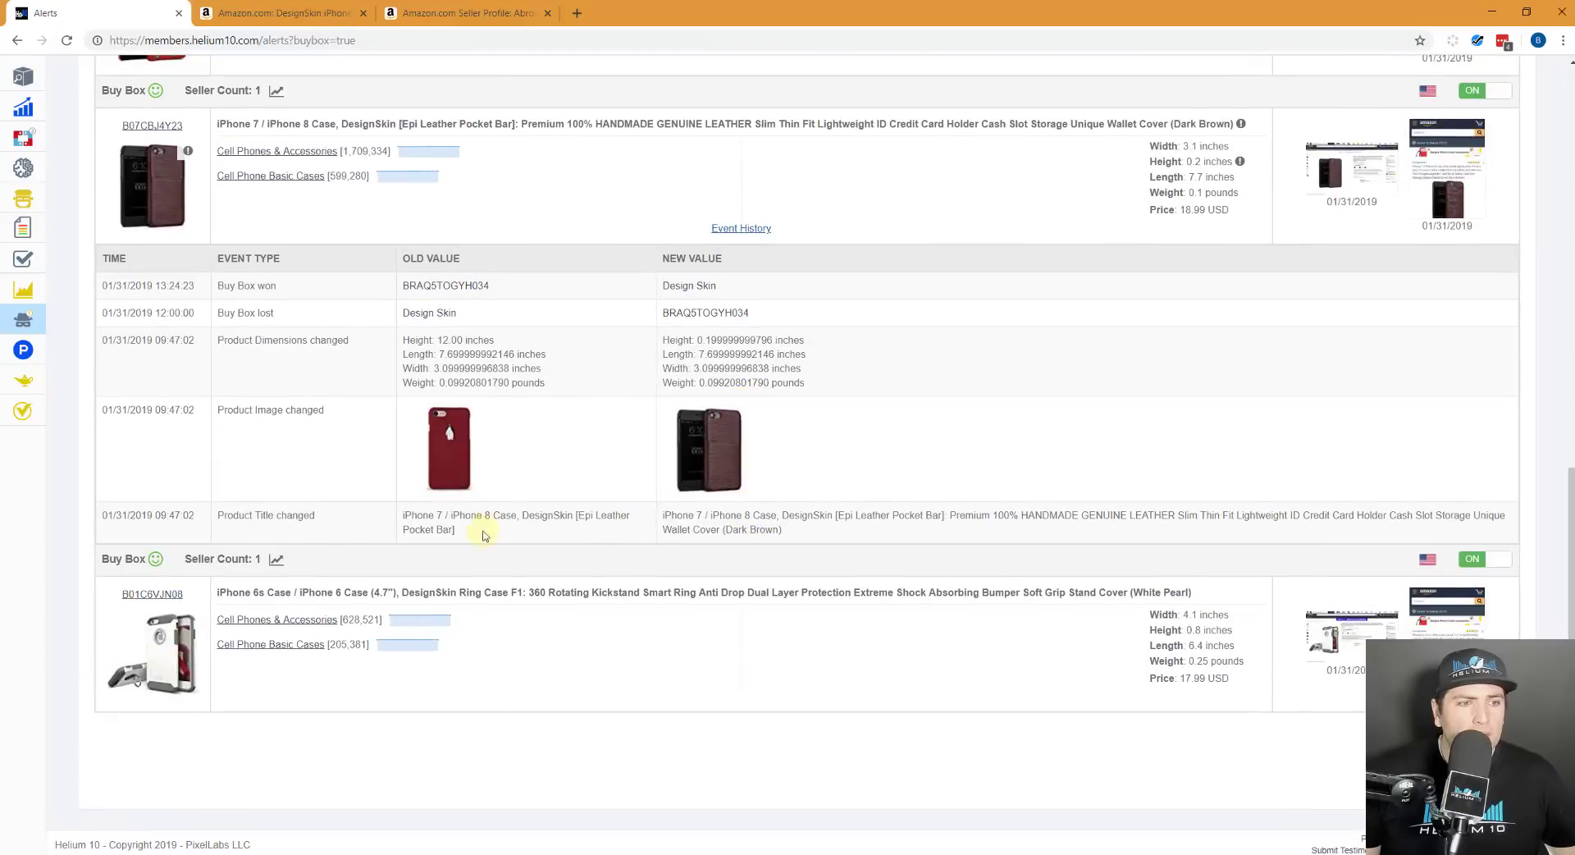
pyautogui.moveTo(107, 516); pyautogui.dragTo(497, 536)
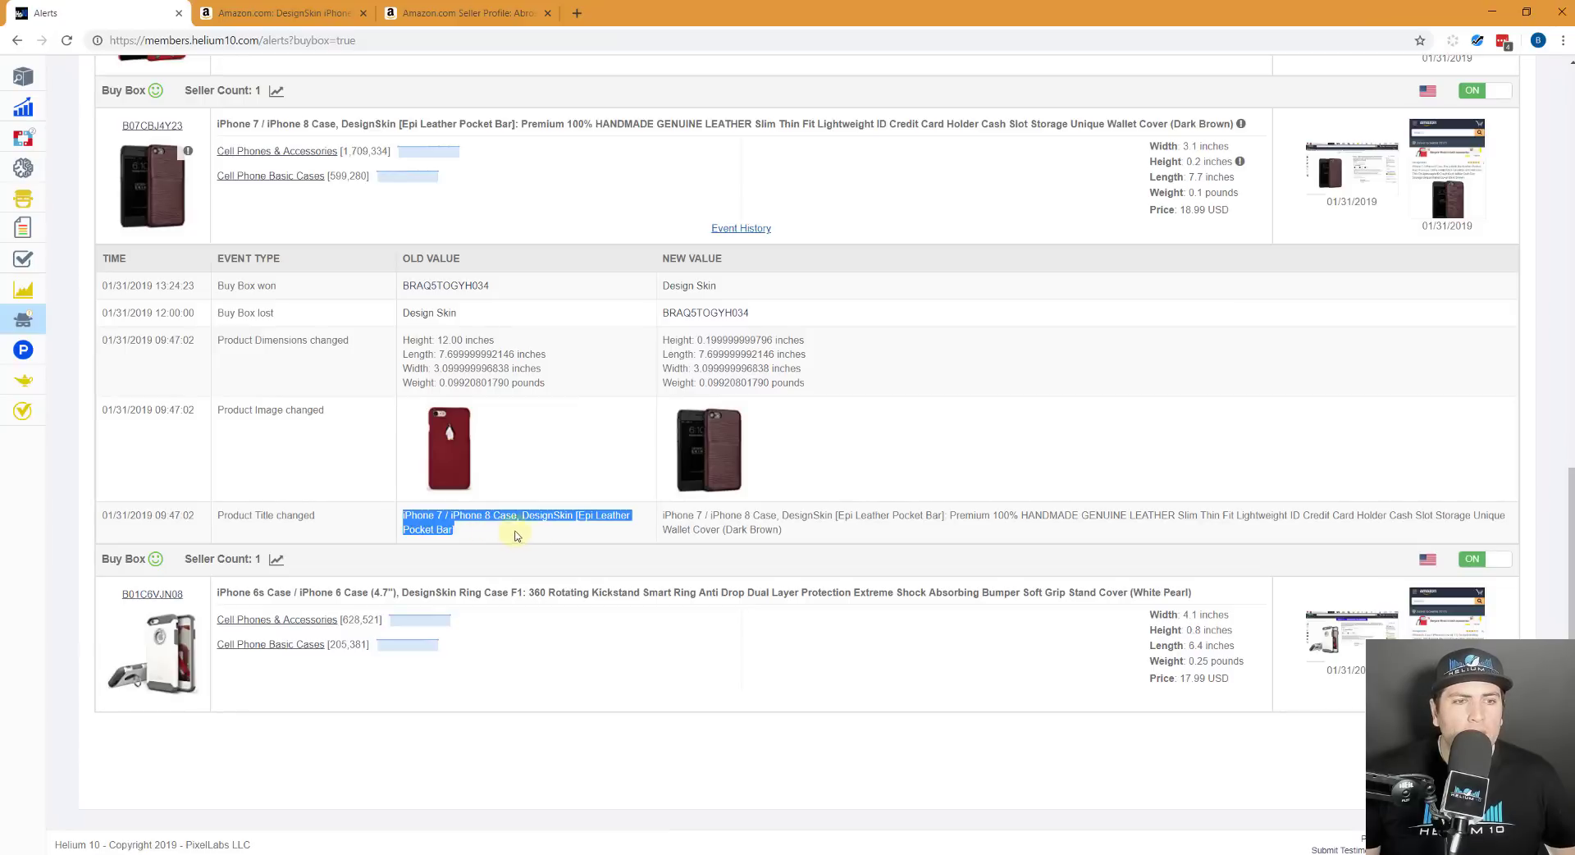
pyautogui.moveTo(664, 516); pyautogui.dragTo(828, 536)
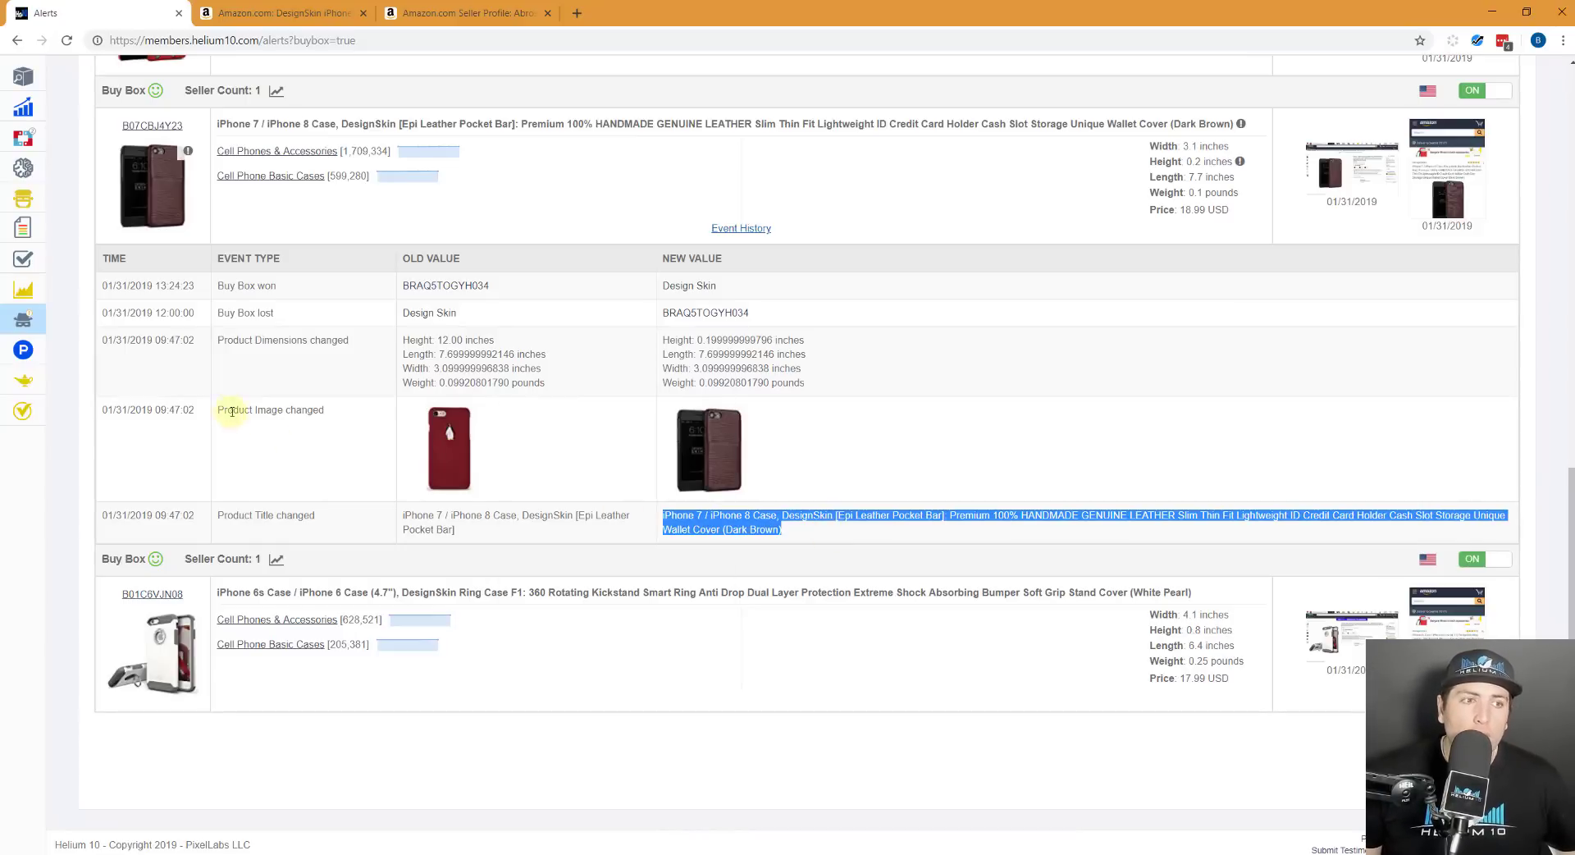
pyautogui.moveTo(223, 410); pyautogui.dragTo(358, 408)
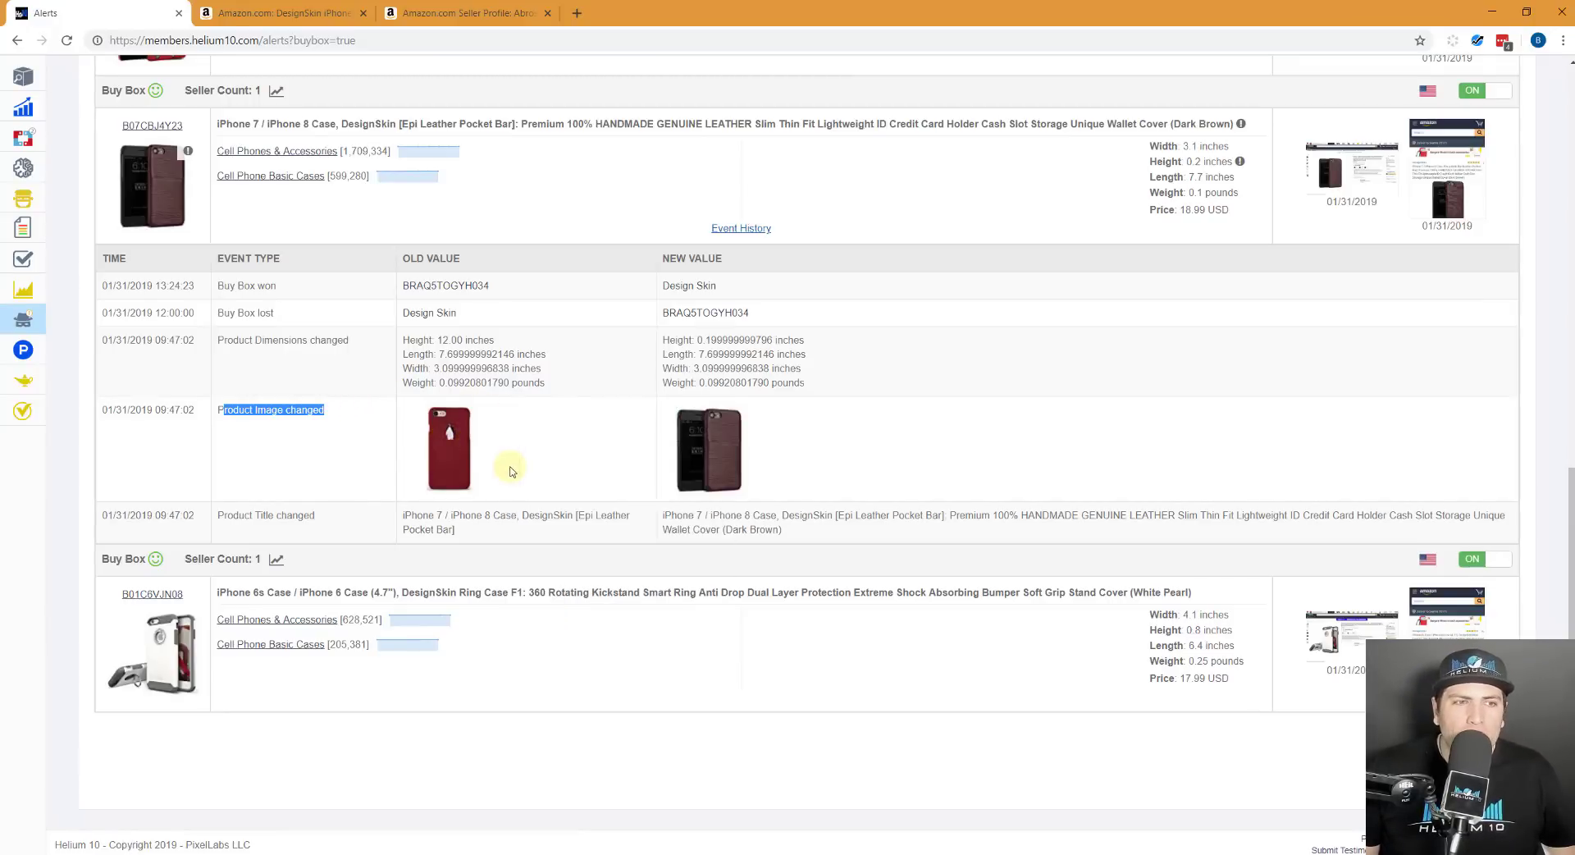
pyautogui.moveTo(459, 449)
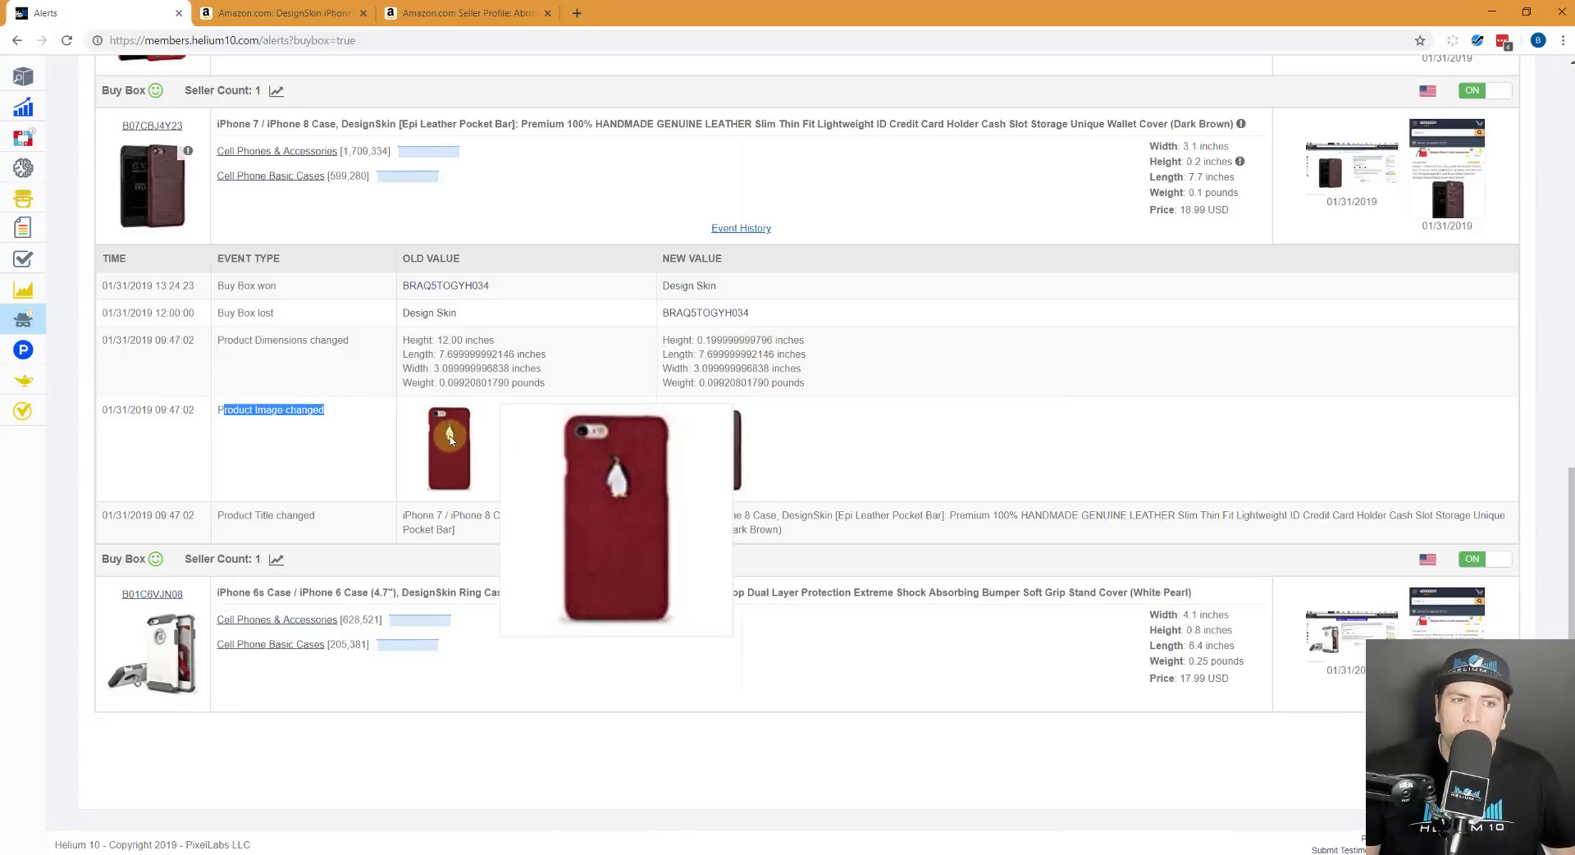
pyautogui.moveTo(722, 449)
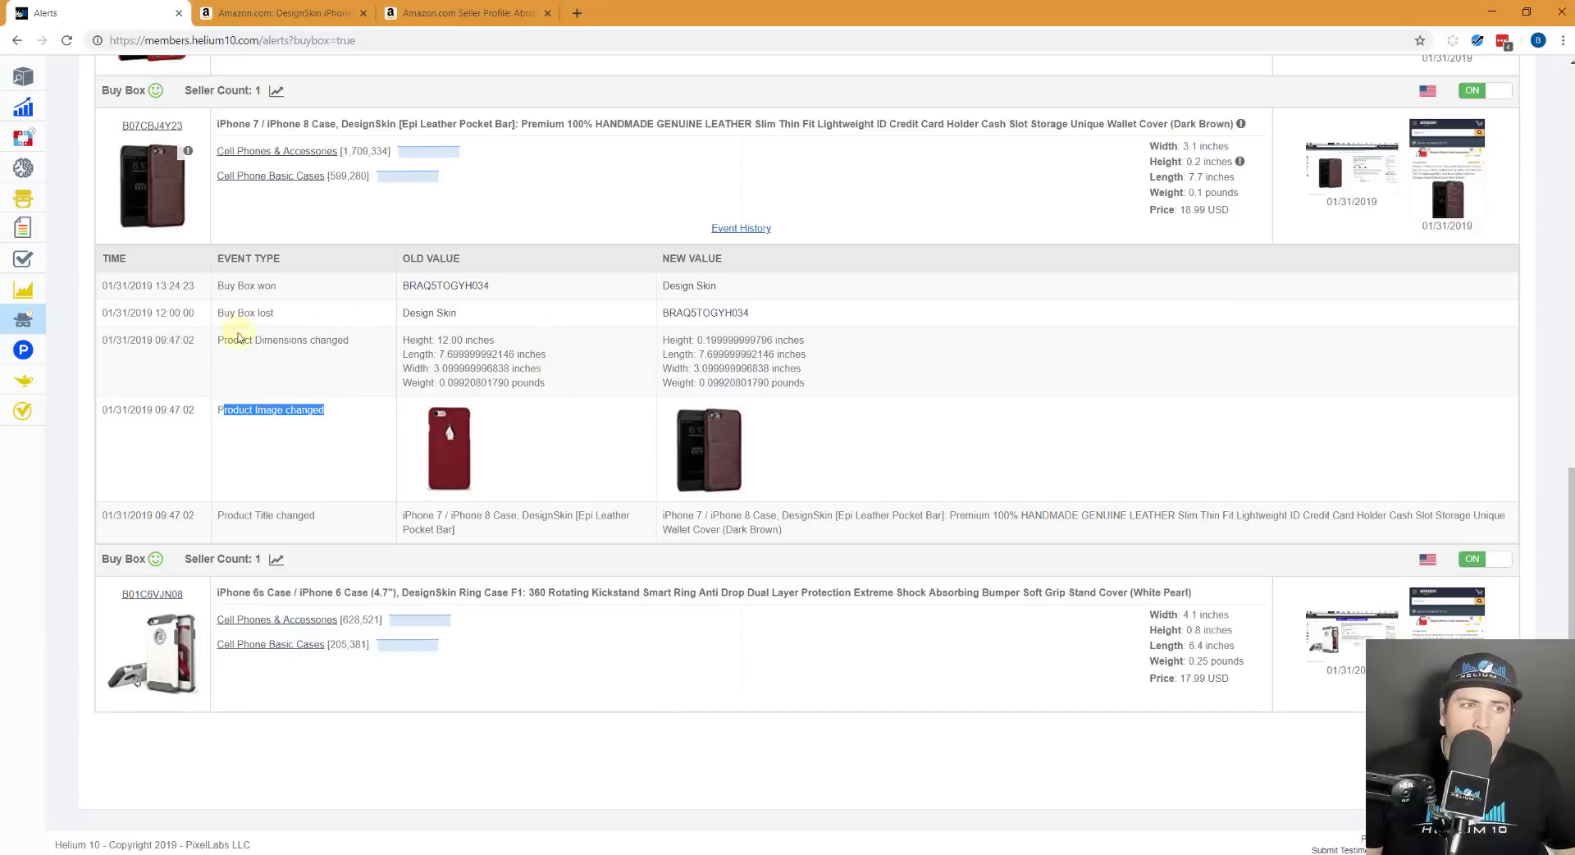
# Compare the old and new heights in the case's product dimensions change, and check its Buy Box won event
pyautogui.moveTo(116, 341); pyautogui.dragTo(212, 341)
pyautogui.click(431, 342)
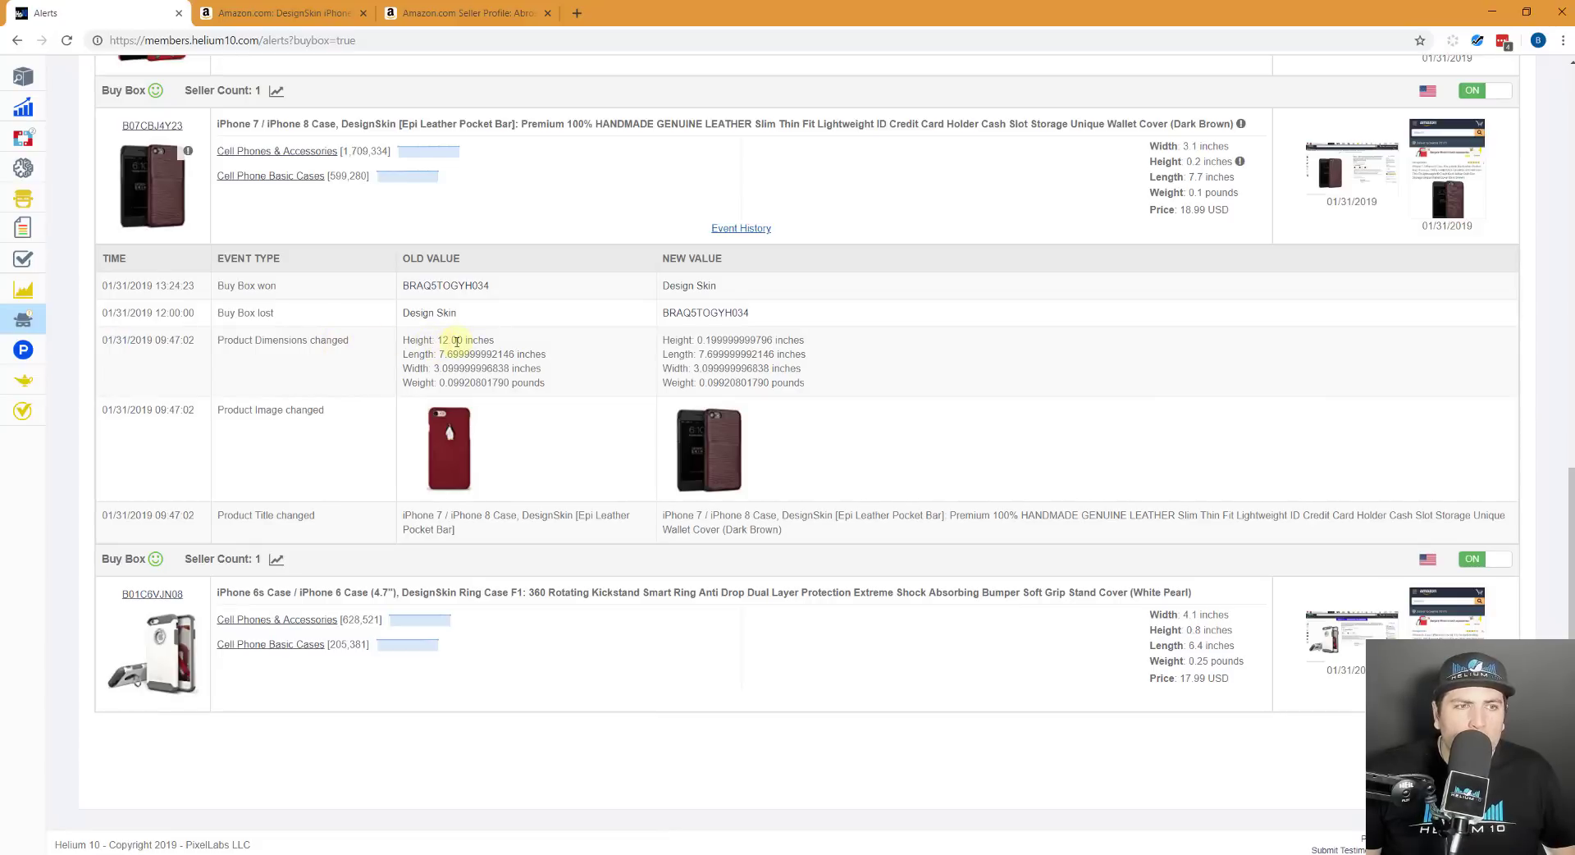
pyautogui.moveTo(404, 339); pyautogui.dragTo(492, 340)
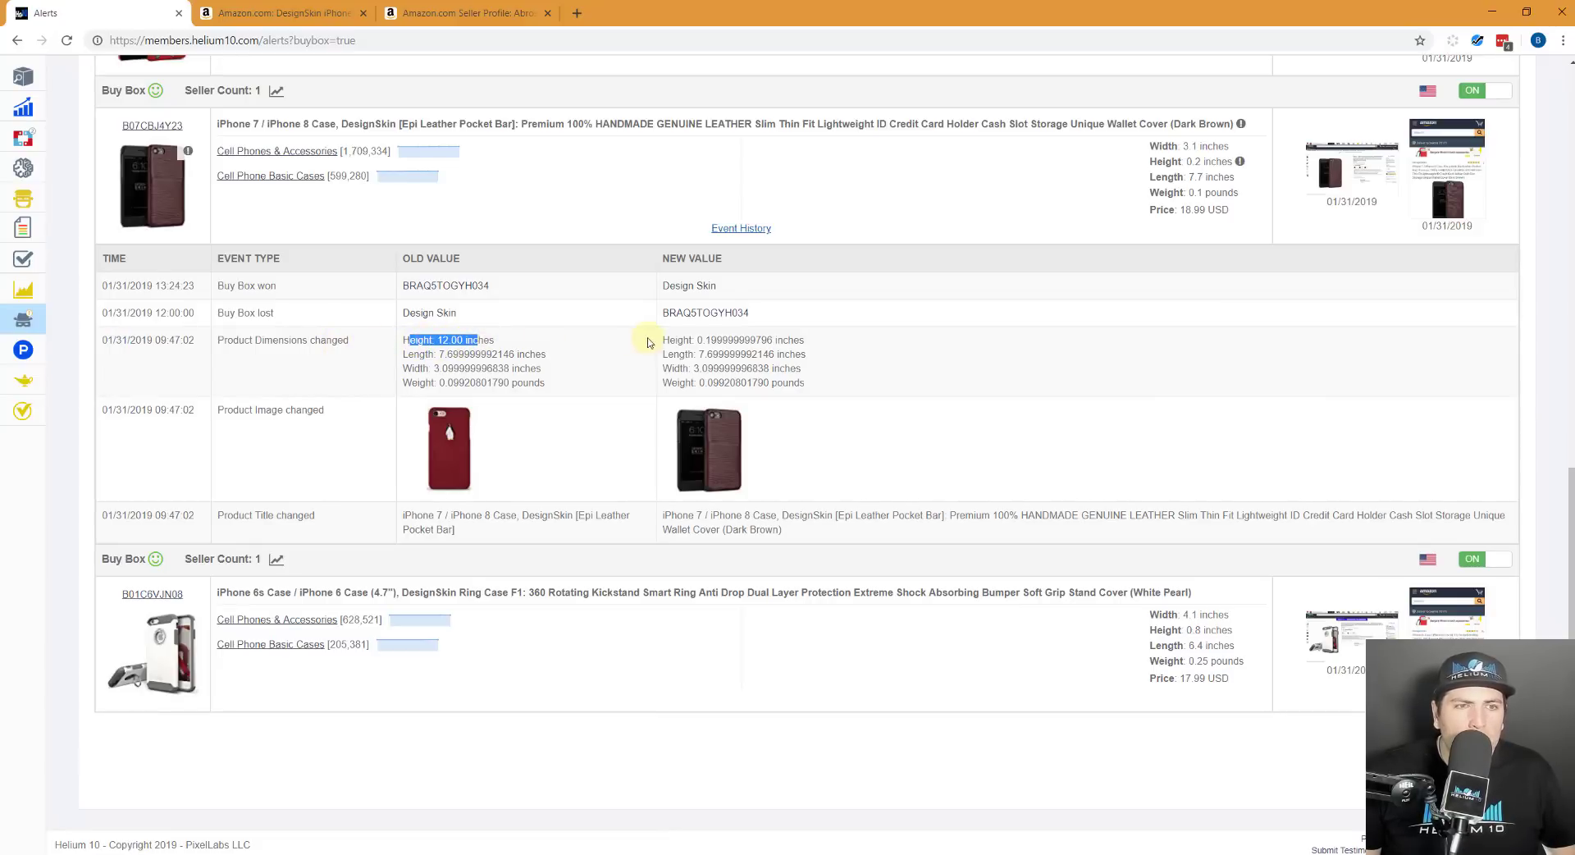
pyautogui.moveTo(667, 340); pyautogui.dragTo(749, 339)
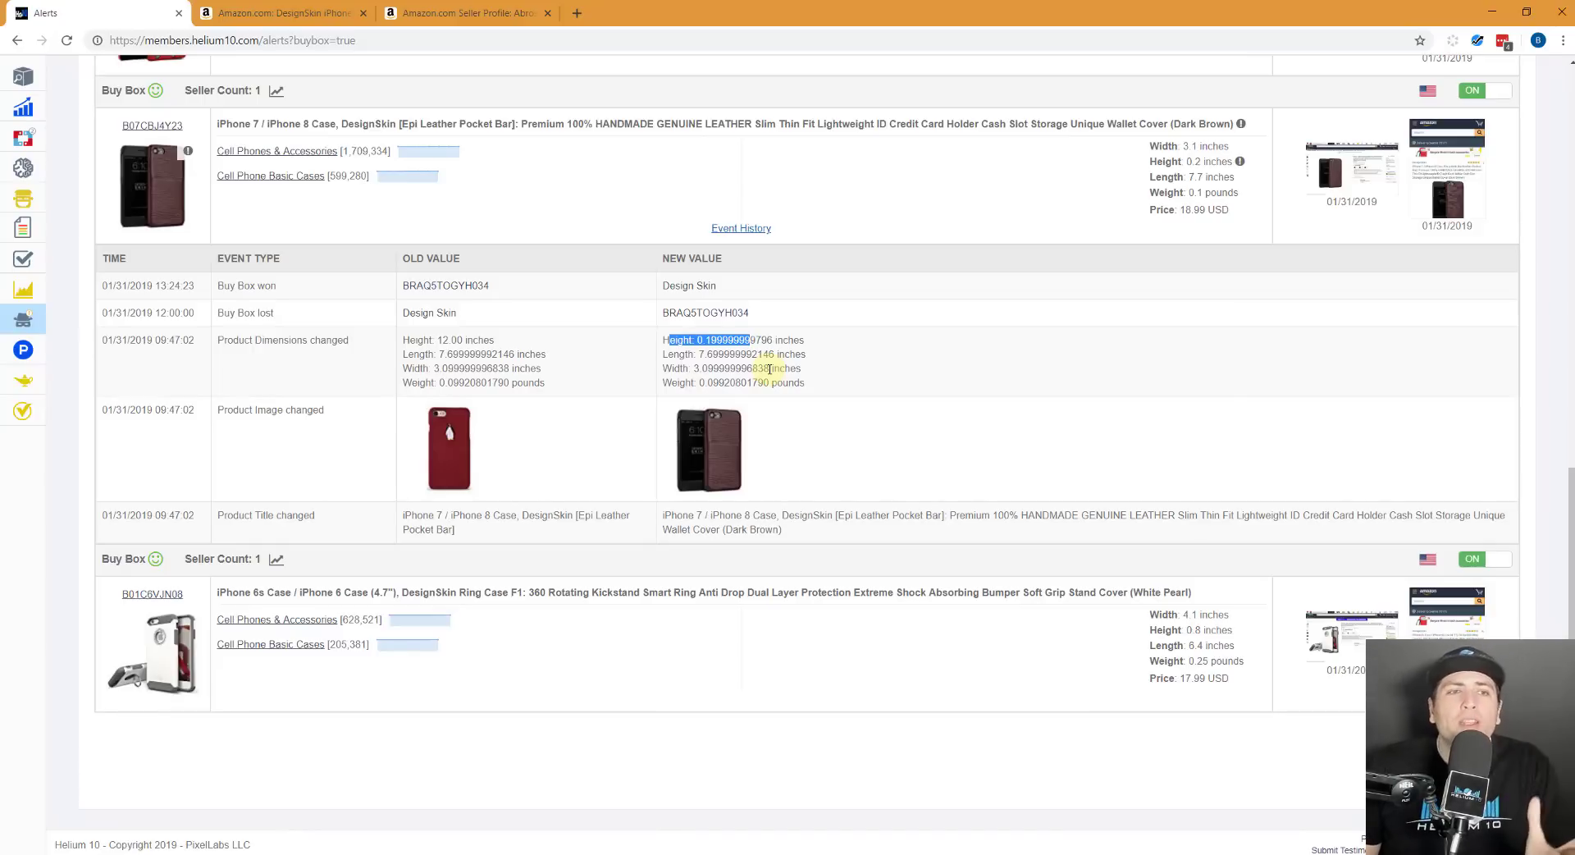
pyautogui.scroll(1, 759, 370)
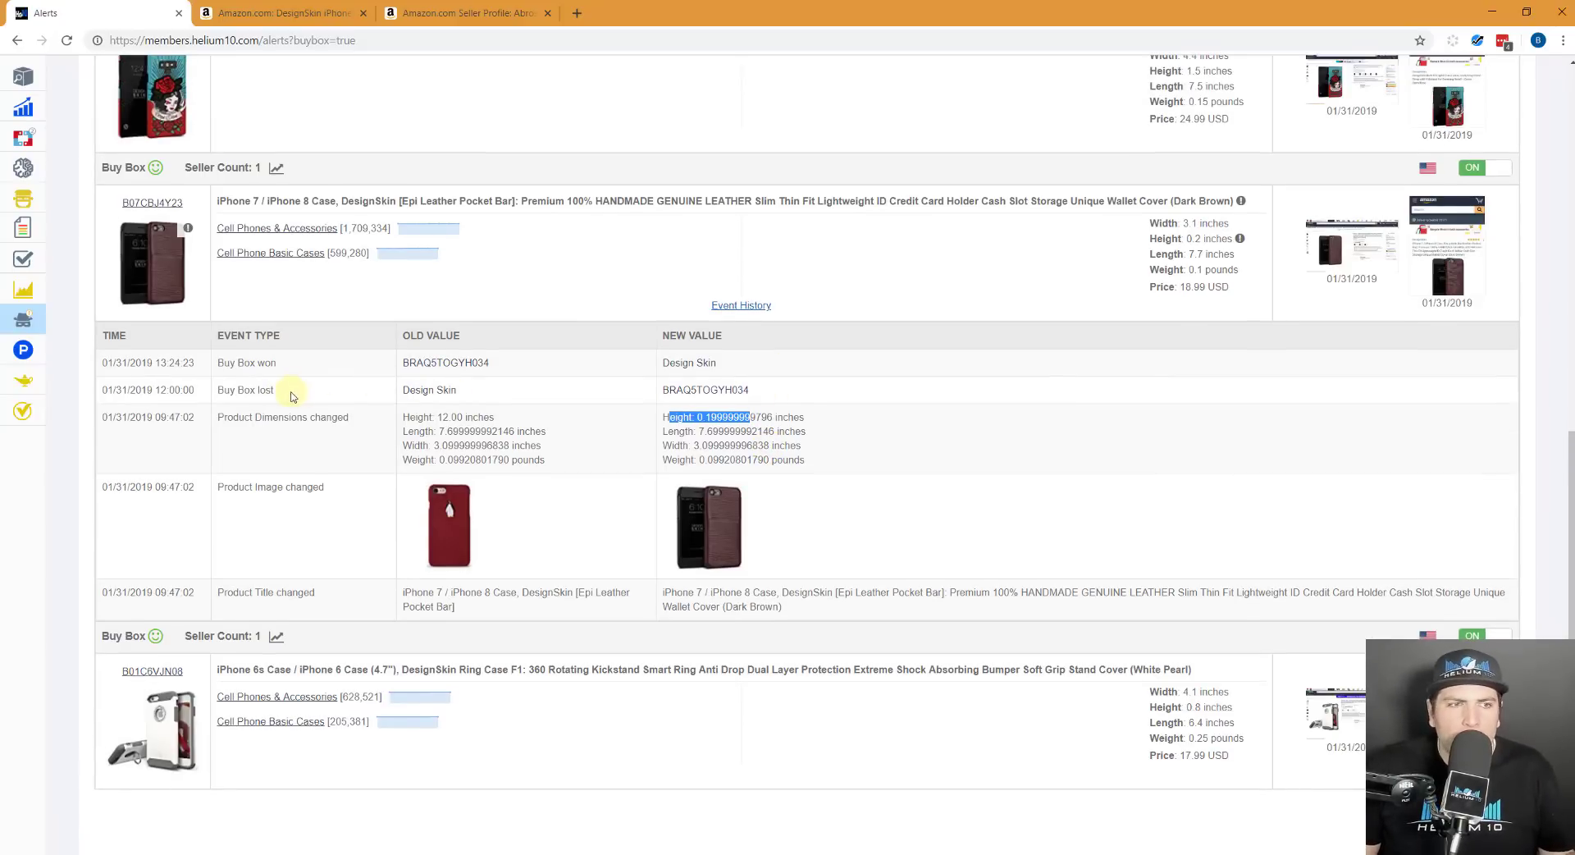
pyautogui.moveTo(237, 362); pyautogui.dragTo(336, 371)
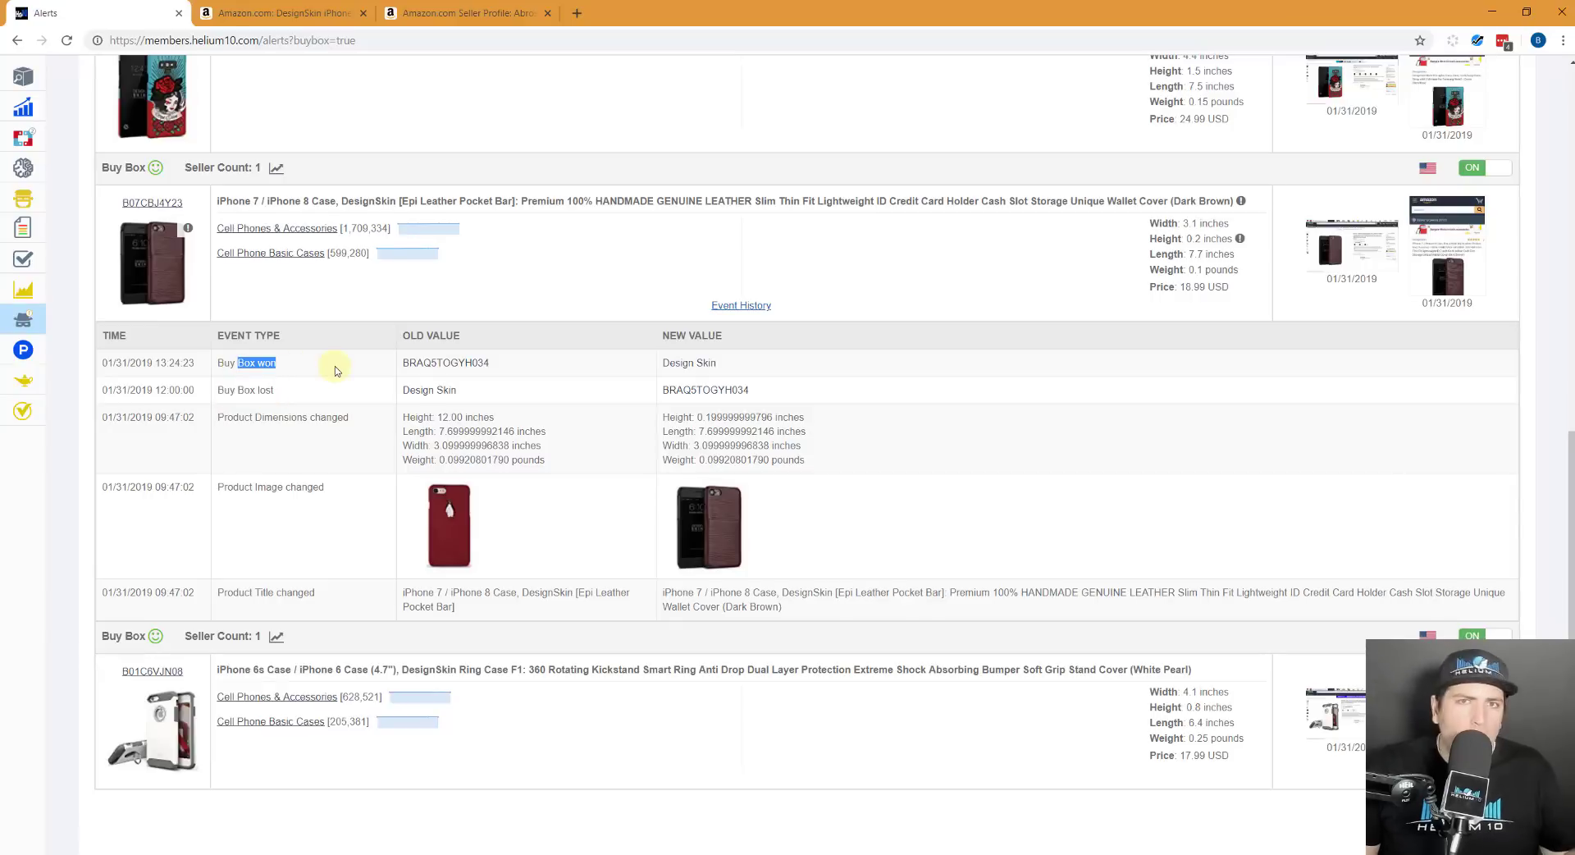
# Go through the Epi Leather case's saved desktop listing screenshots for each date and close the viewer
pyautogui.scroll(2, 336, 371)
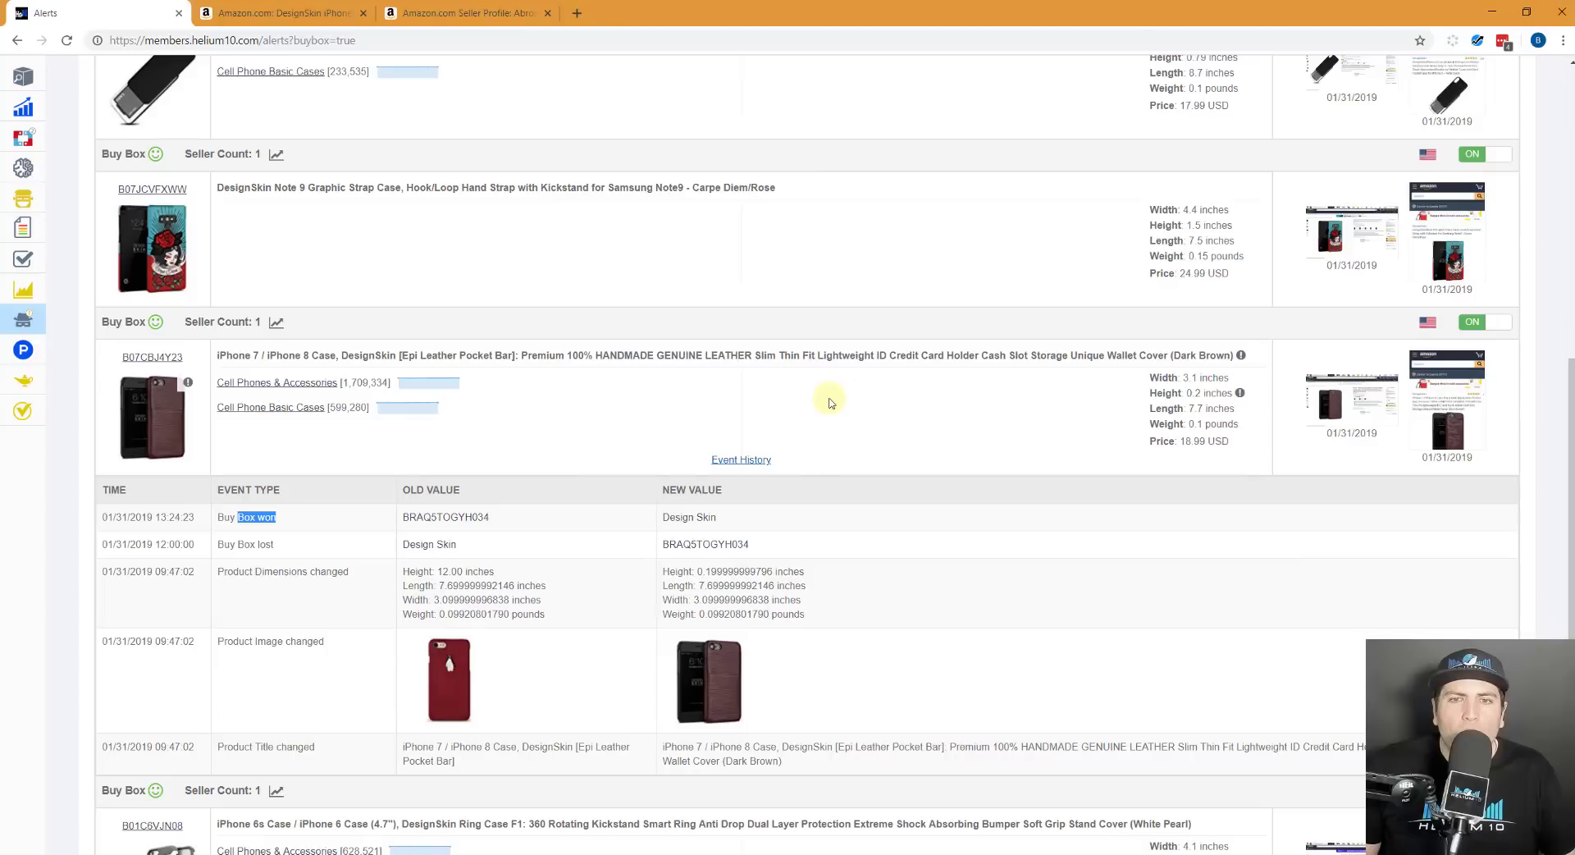
pyautogui.click(1364, 412)
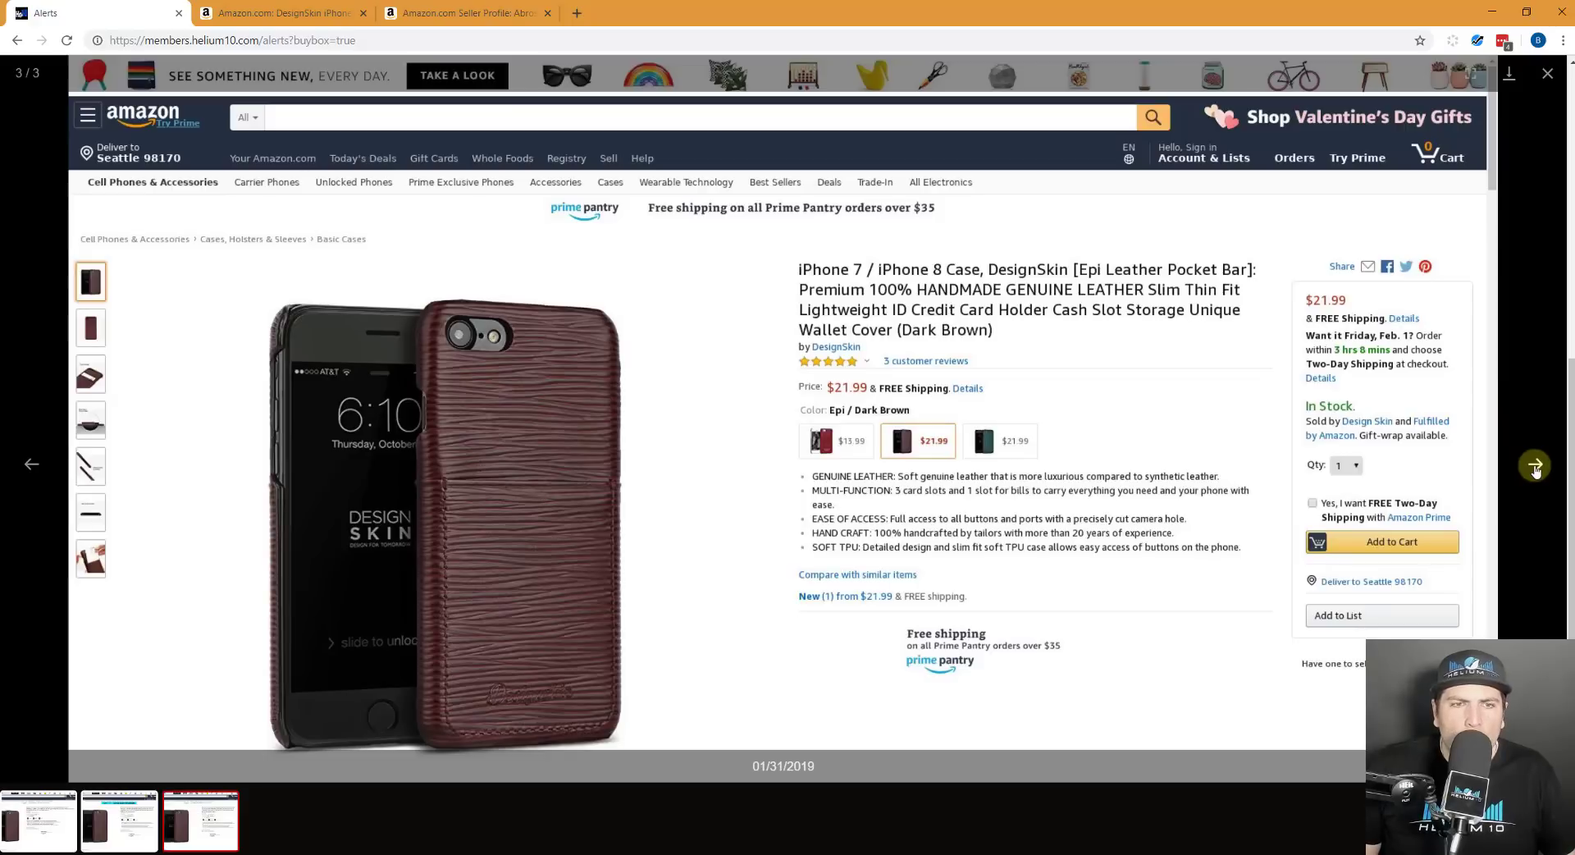
pyautogui.click(1535, 466)
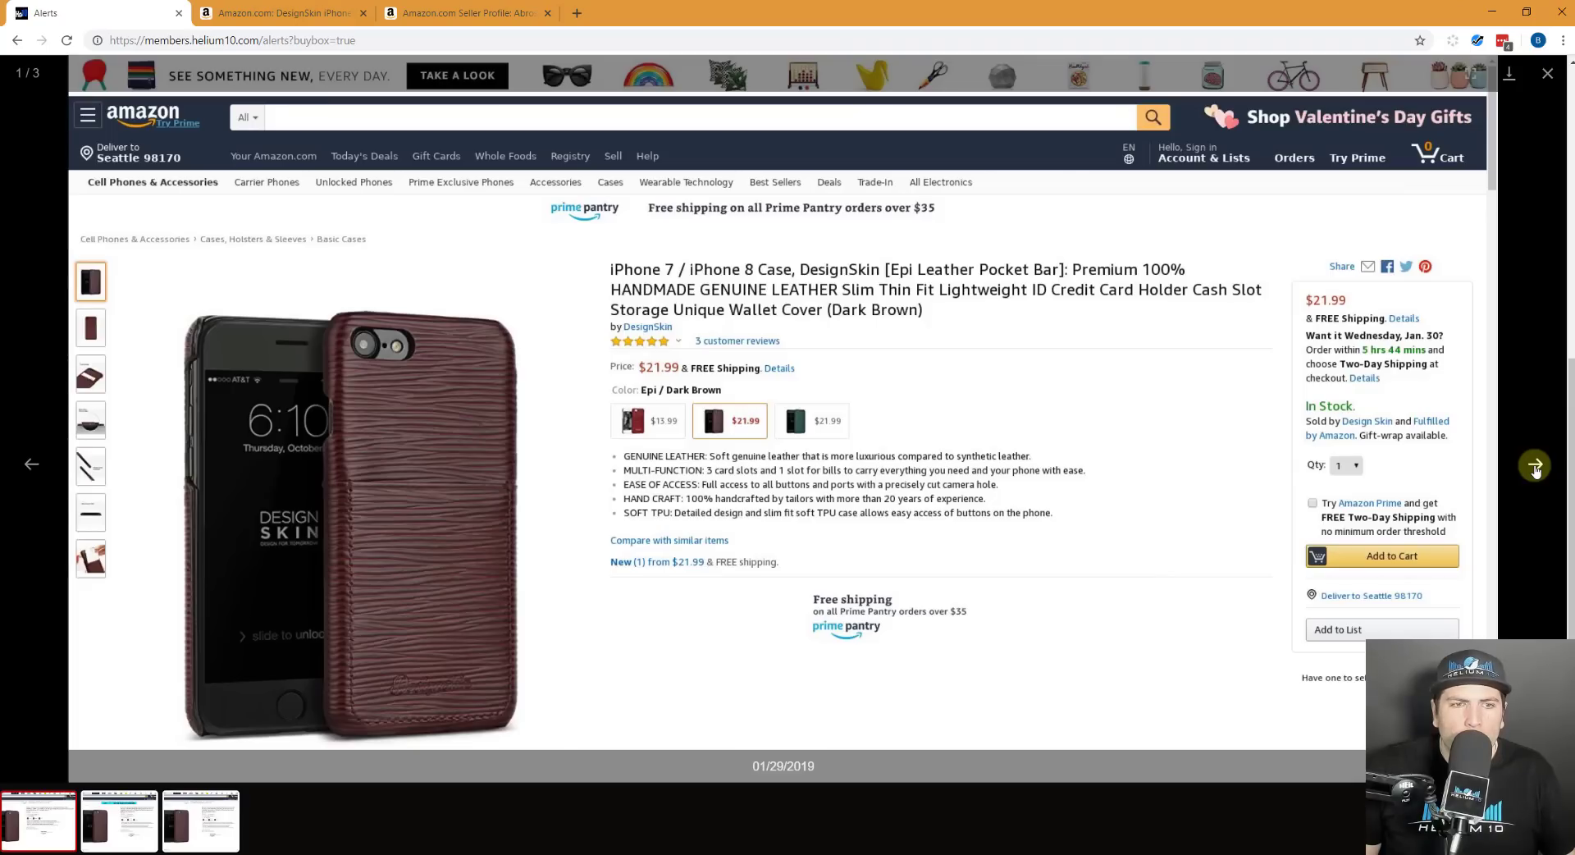
pyautogui.click(1535, 466)
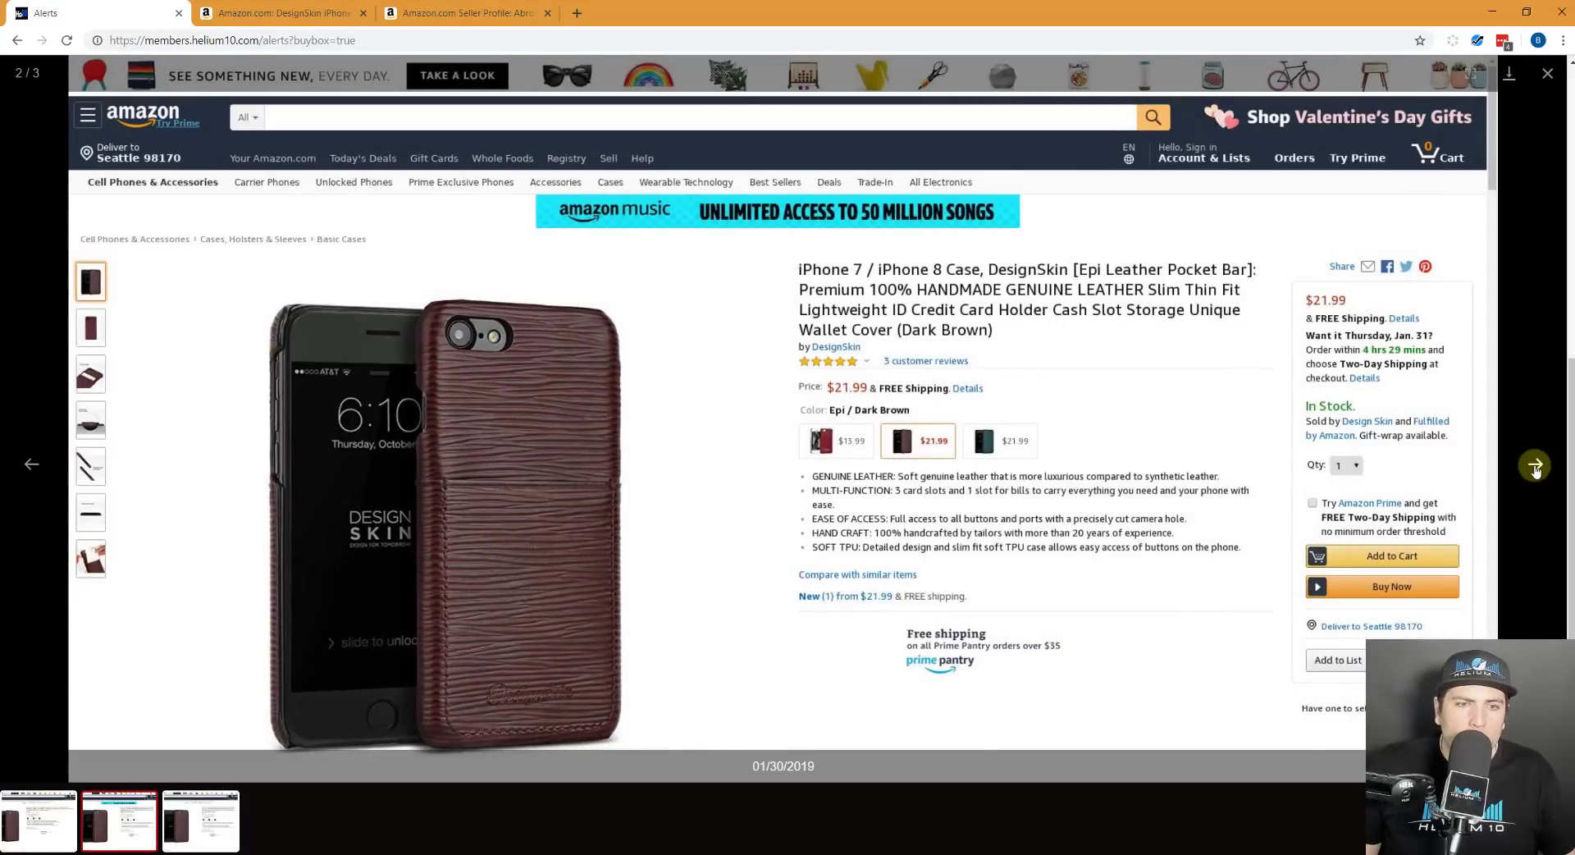
pyautogui.click(1547, 77)
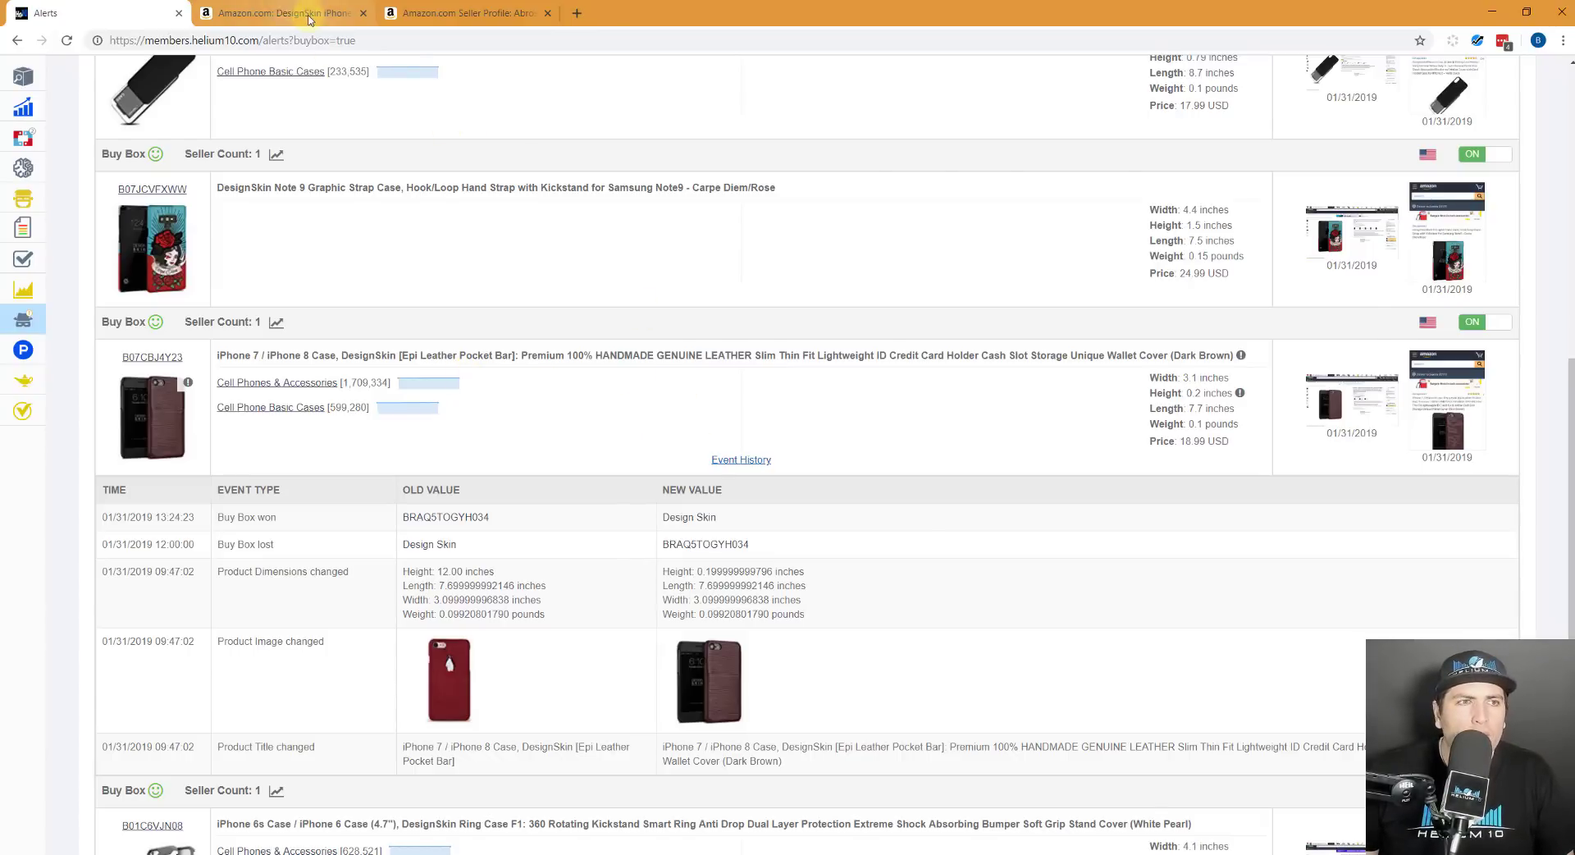
# Switch to the open Amazon listing page and search All Departments for "gap baby boy clothes"
pyautogui.click(283, 13)
pyautogui.click(246, 119)
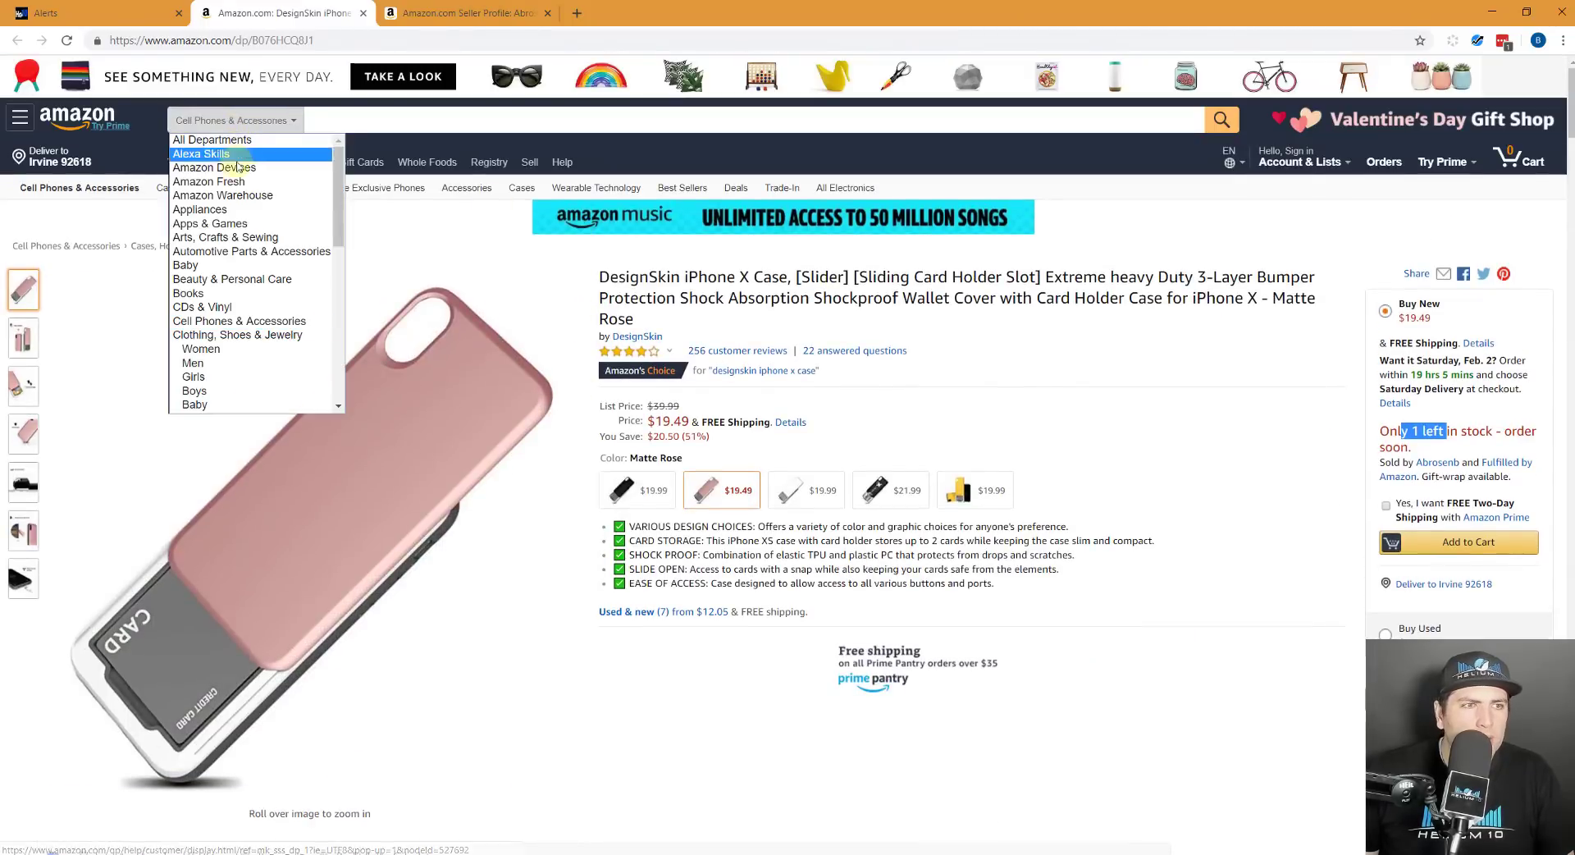
pyautogui.click(324, 134)
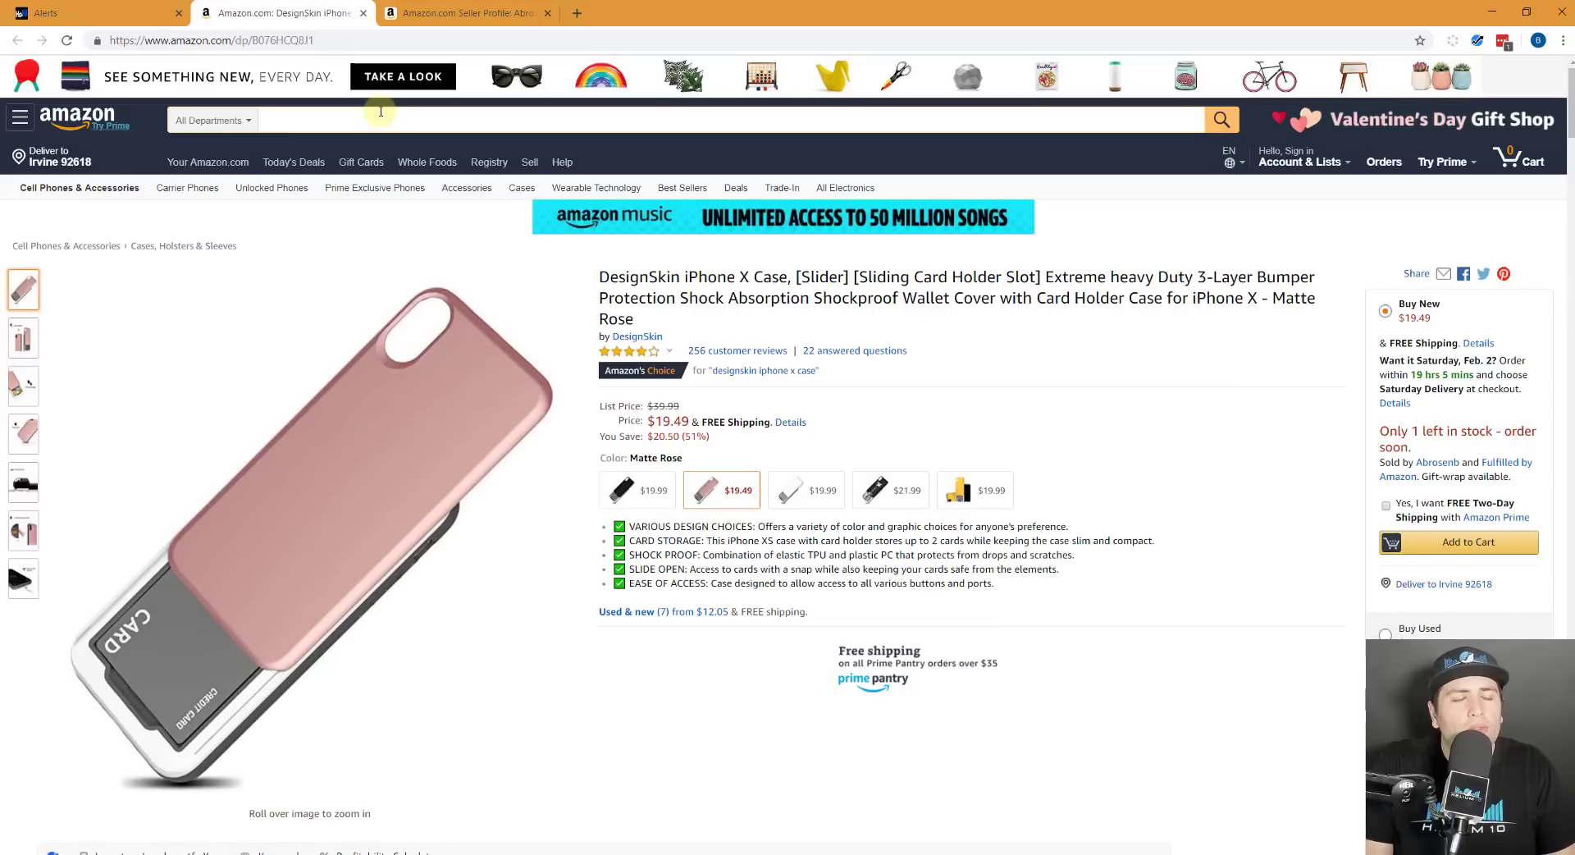
pyautogui.write('ga')
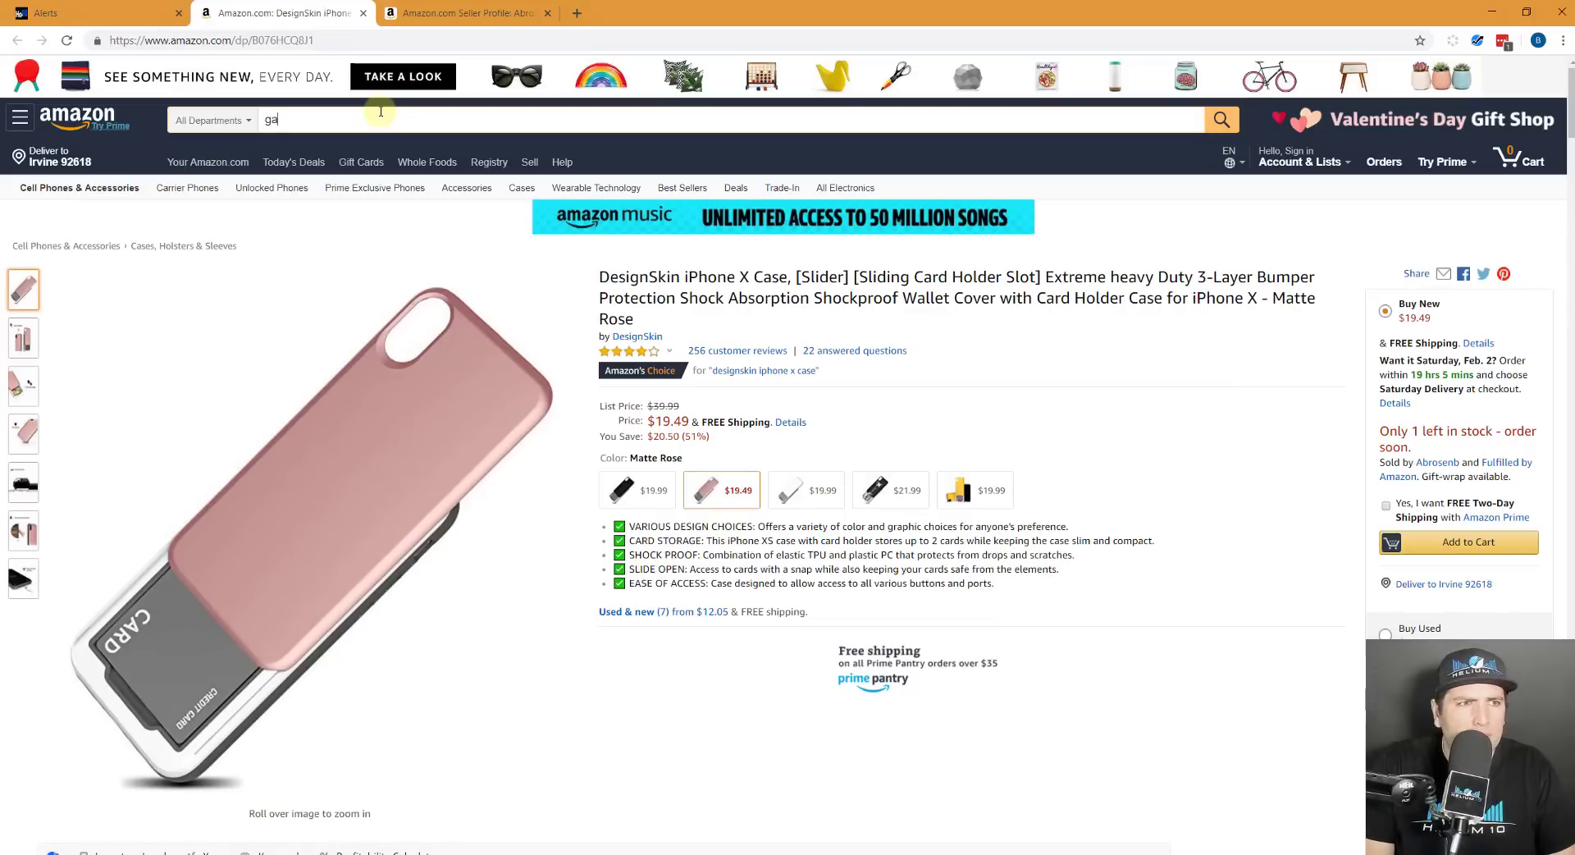
pyautogui.write('p baby')
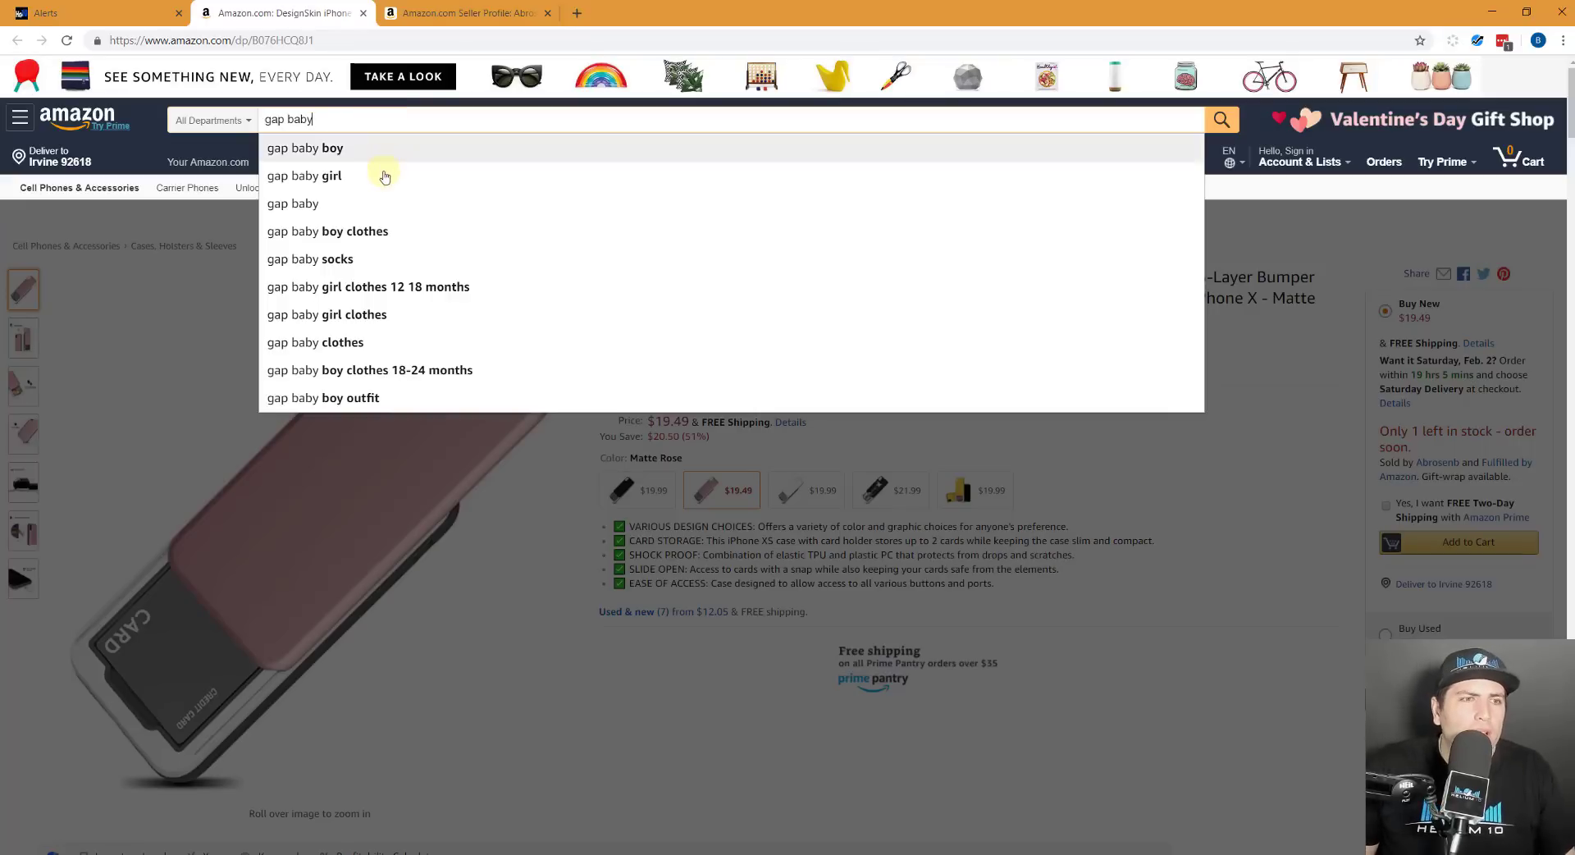
pyautogui.click(386, 231)
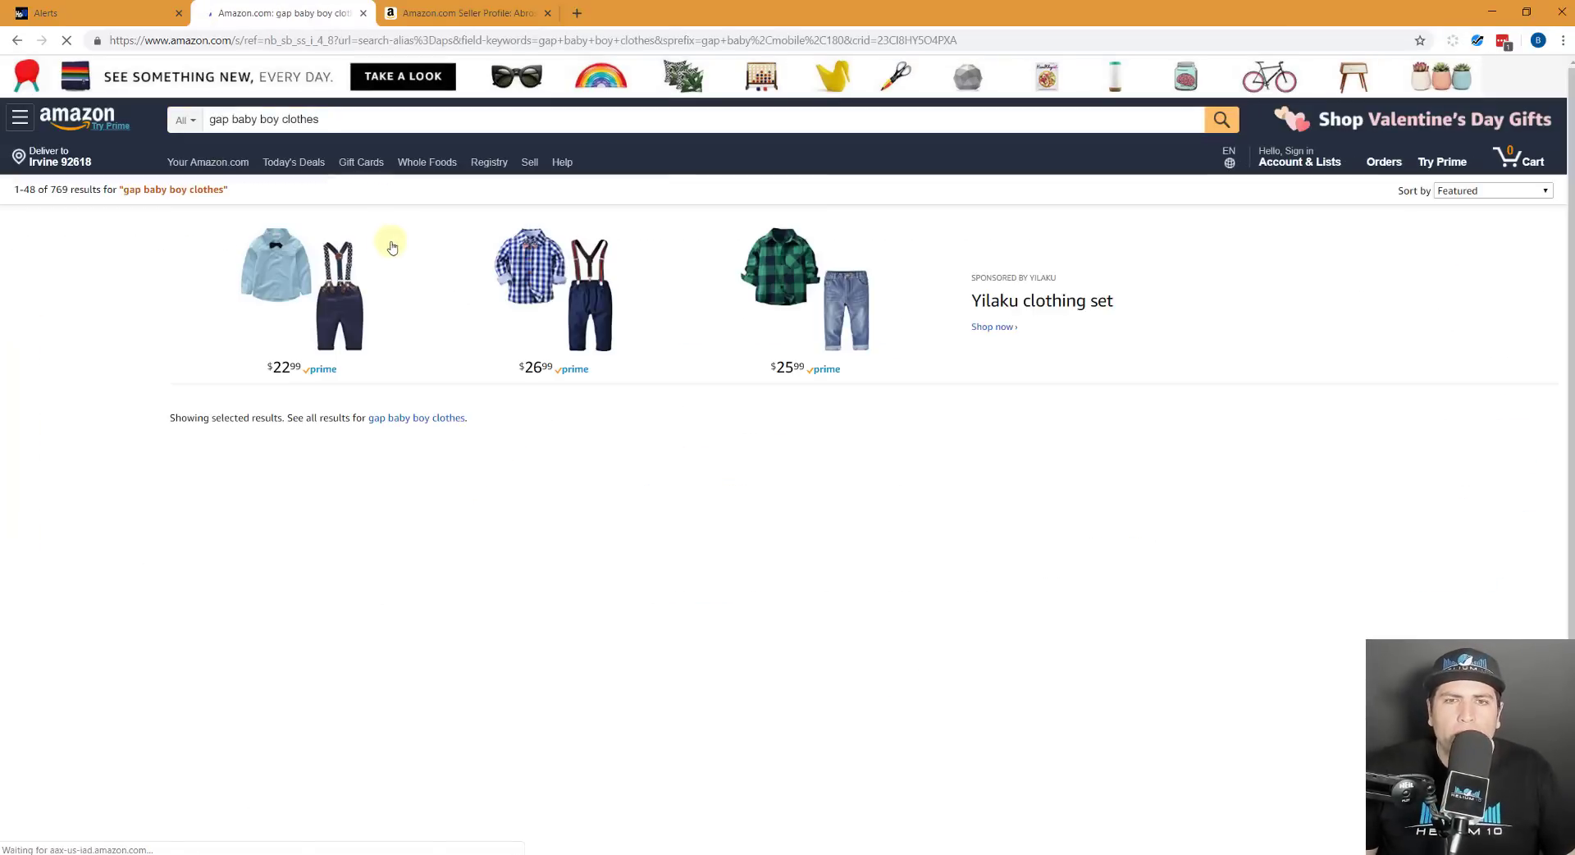
# Open the listing of the Kakalu 6 Pairs Assorted Non Skid Ankle Cotton Socks from the search results
pyautogui.scroll(-1, 401, 249)
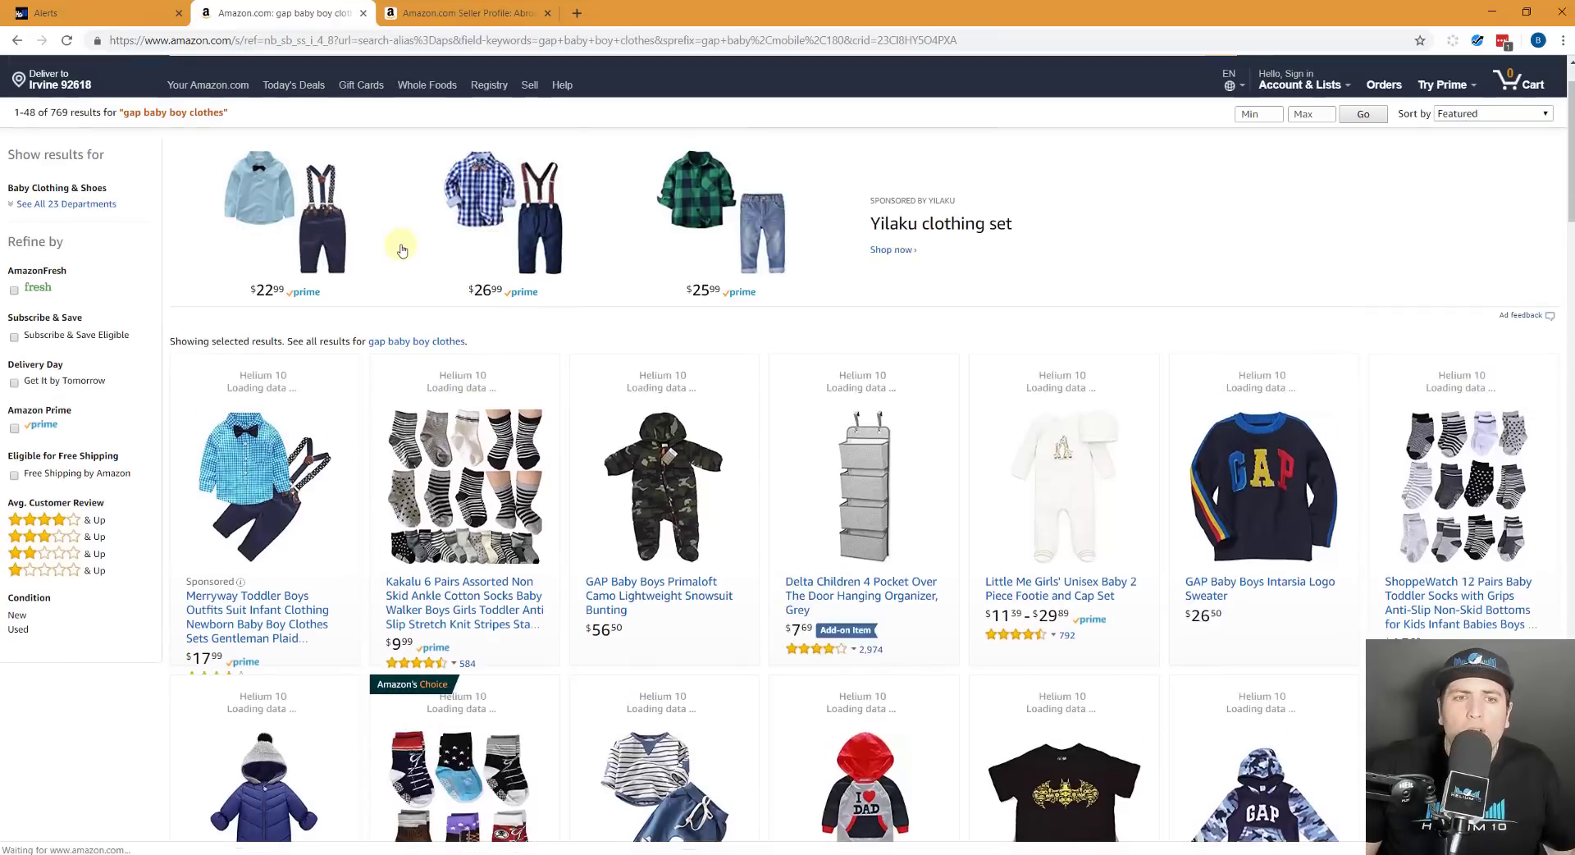
pyautogui.scroll(-2, 427, 246)
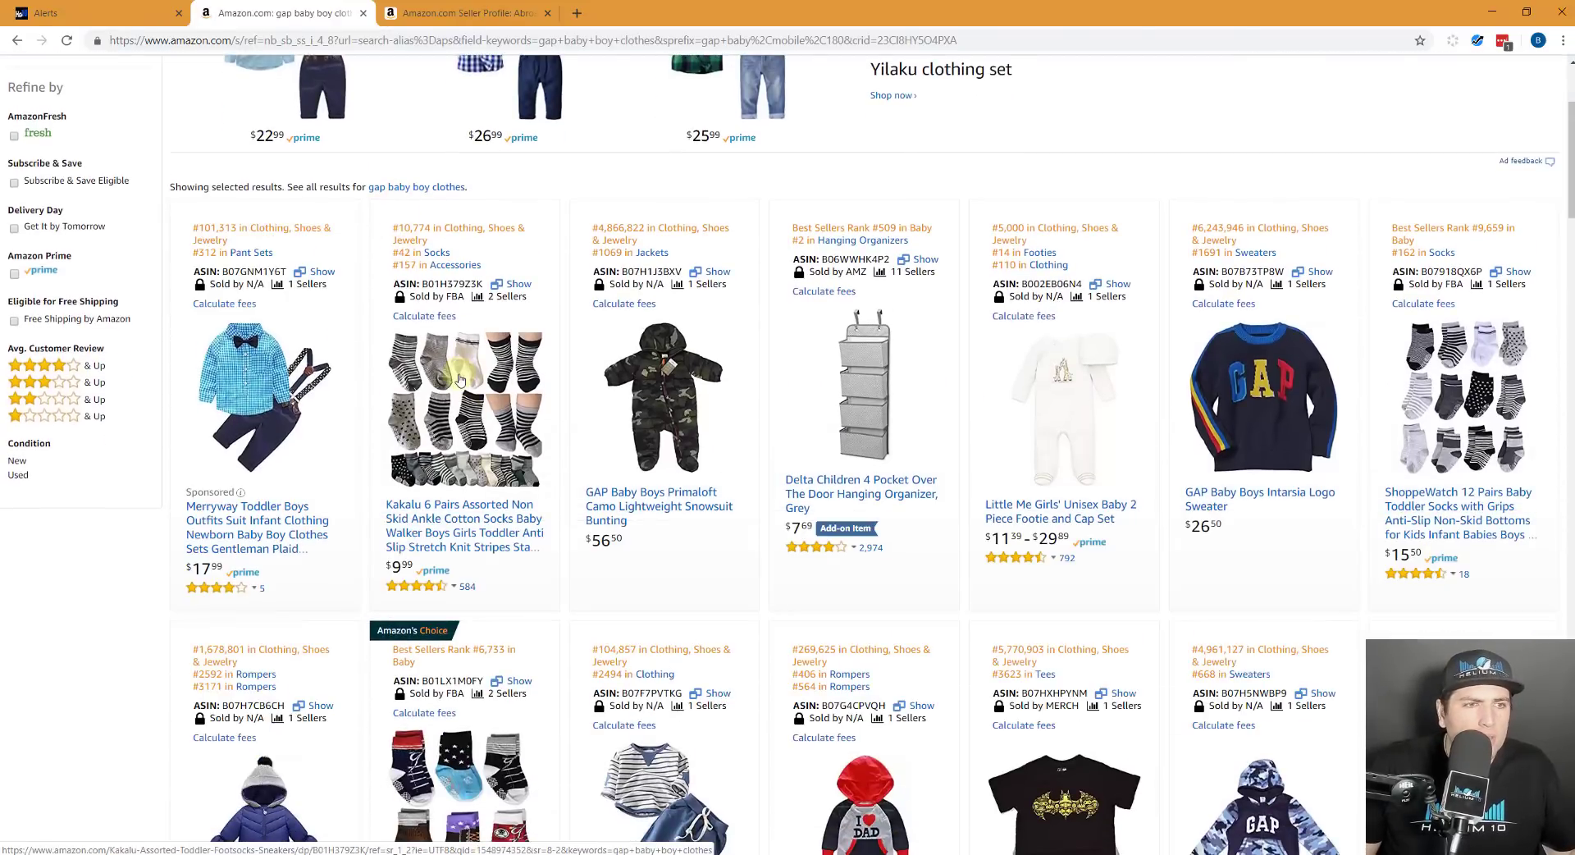
pyautogui.click(471, 414)
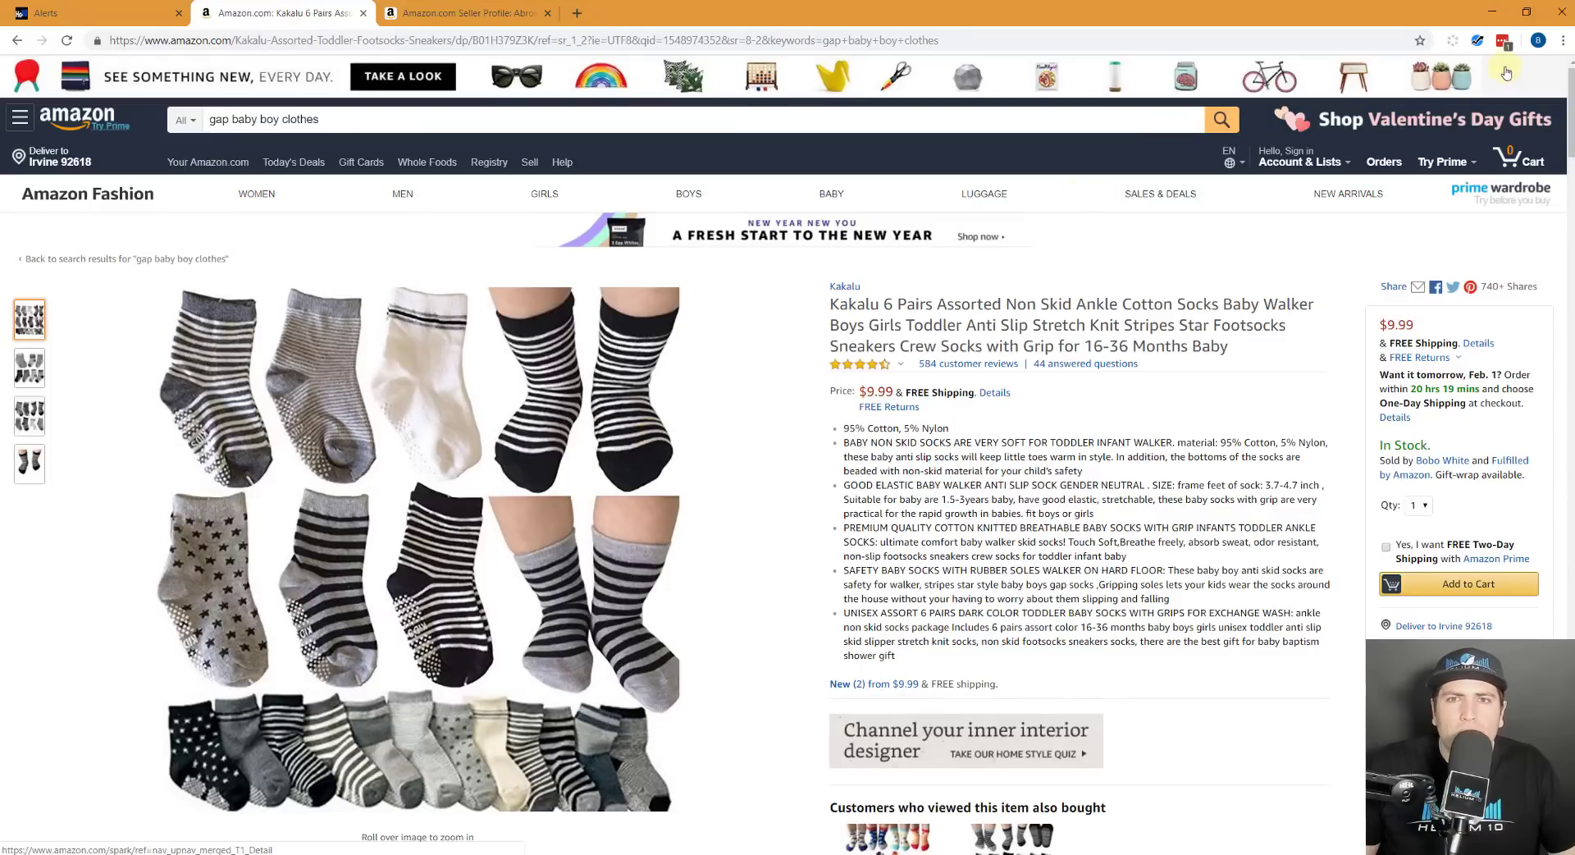
# Run Helium 10 Xray on the socks listing, enter its sales figure of 768 in the system Calculator, and close Xray
pyautogui.click(1478, 40)
pyautogui.click(1270, 127)
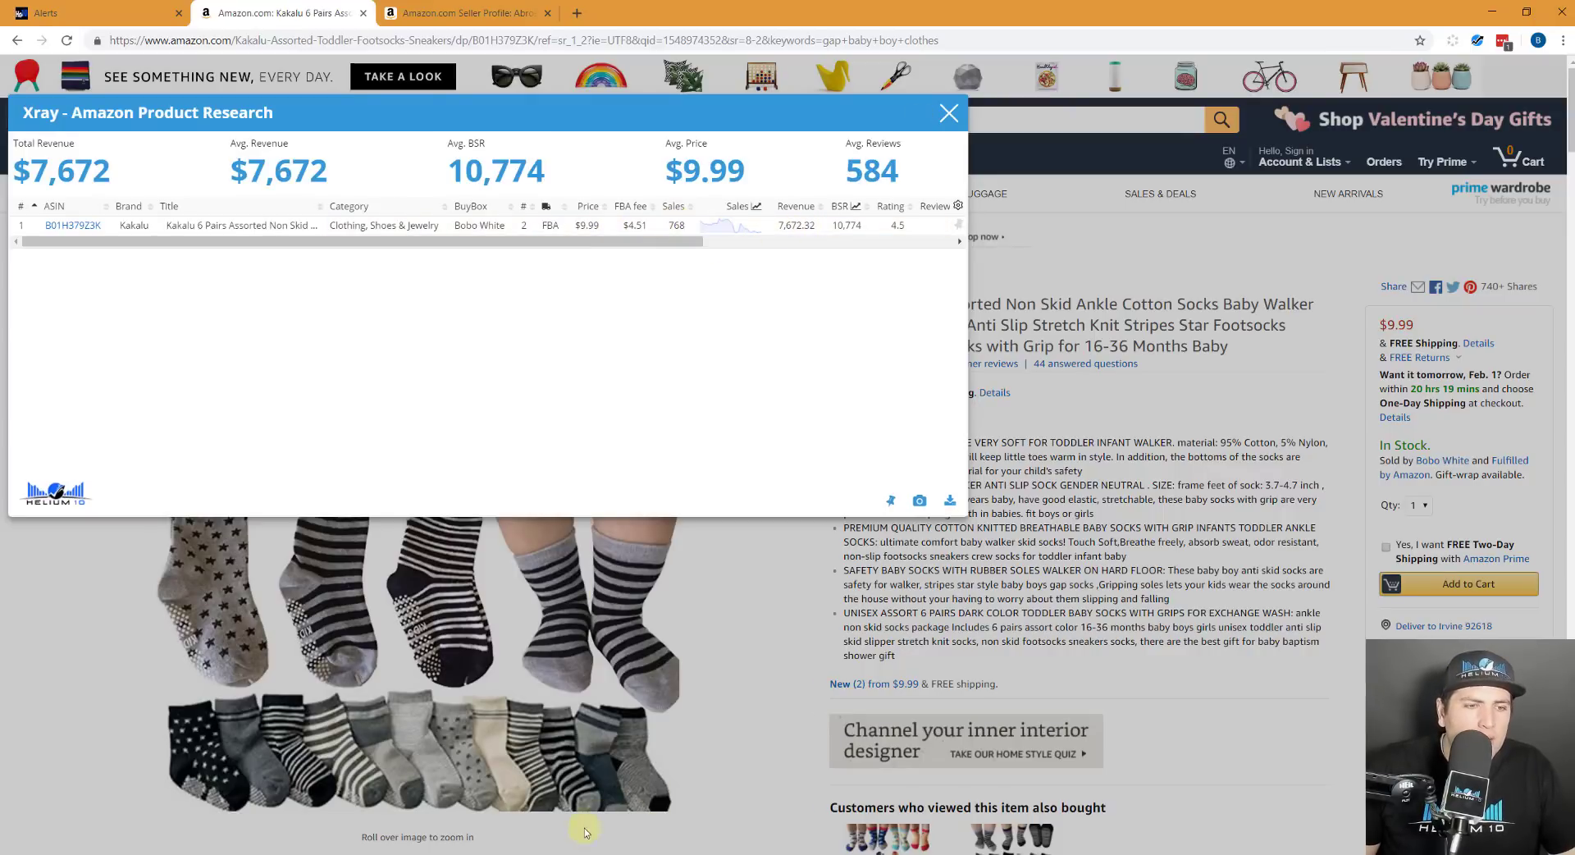
pyautogui.press('XF86Calculator')
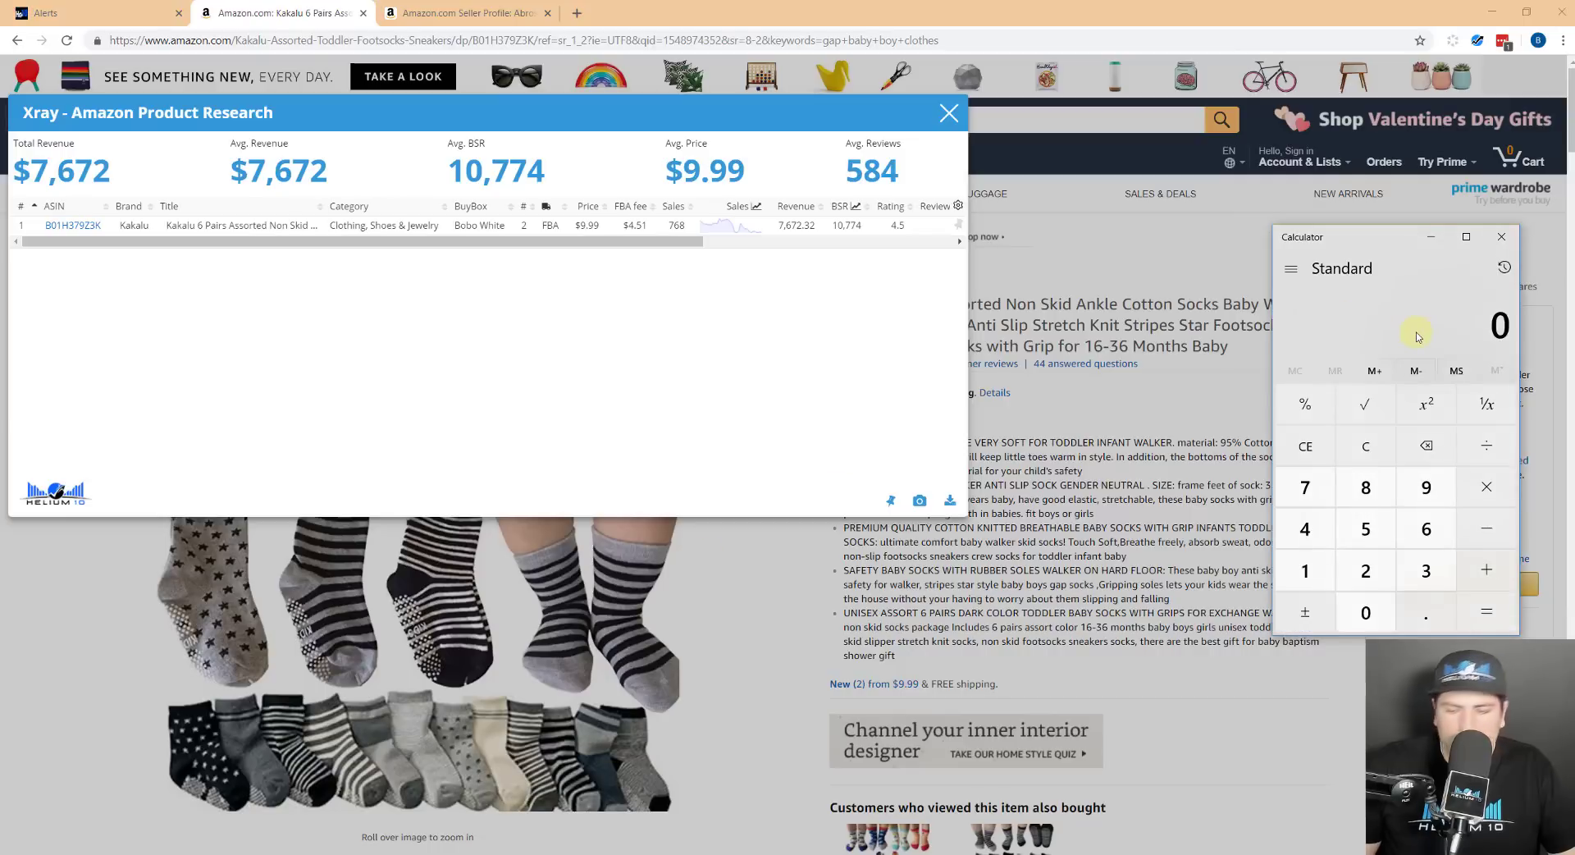
pyautogui.write('768')
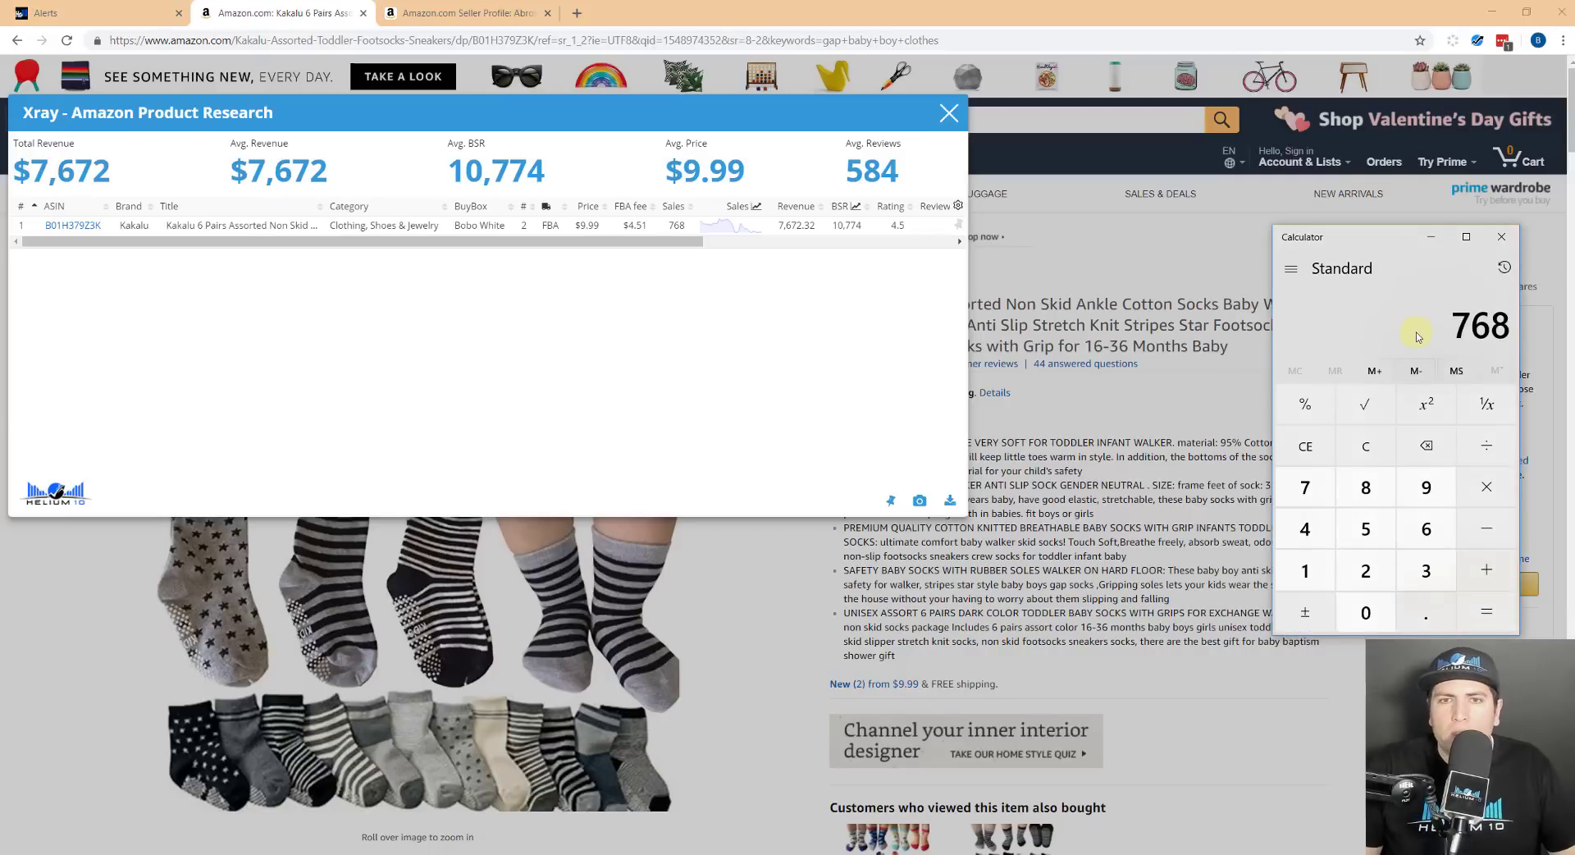
pyautogui.click(941, 119)
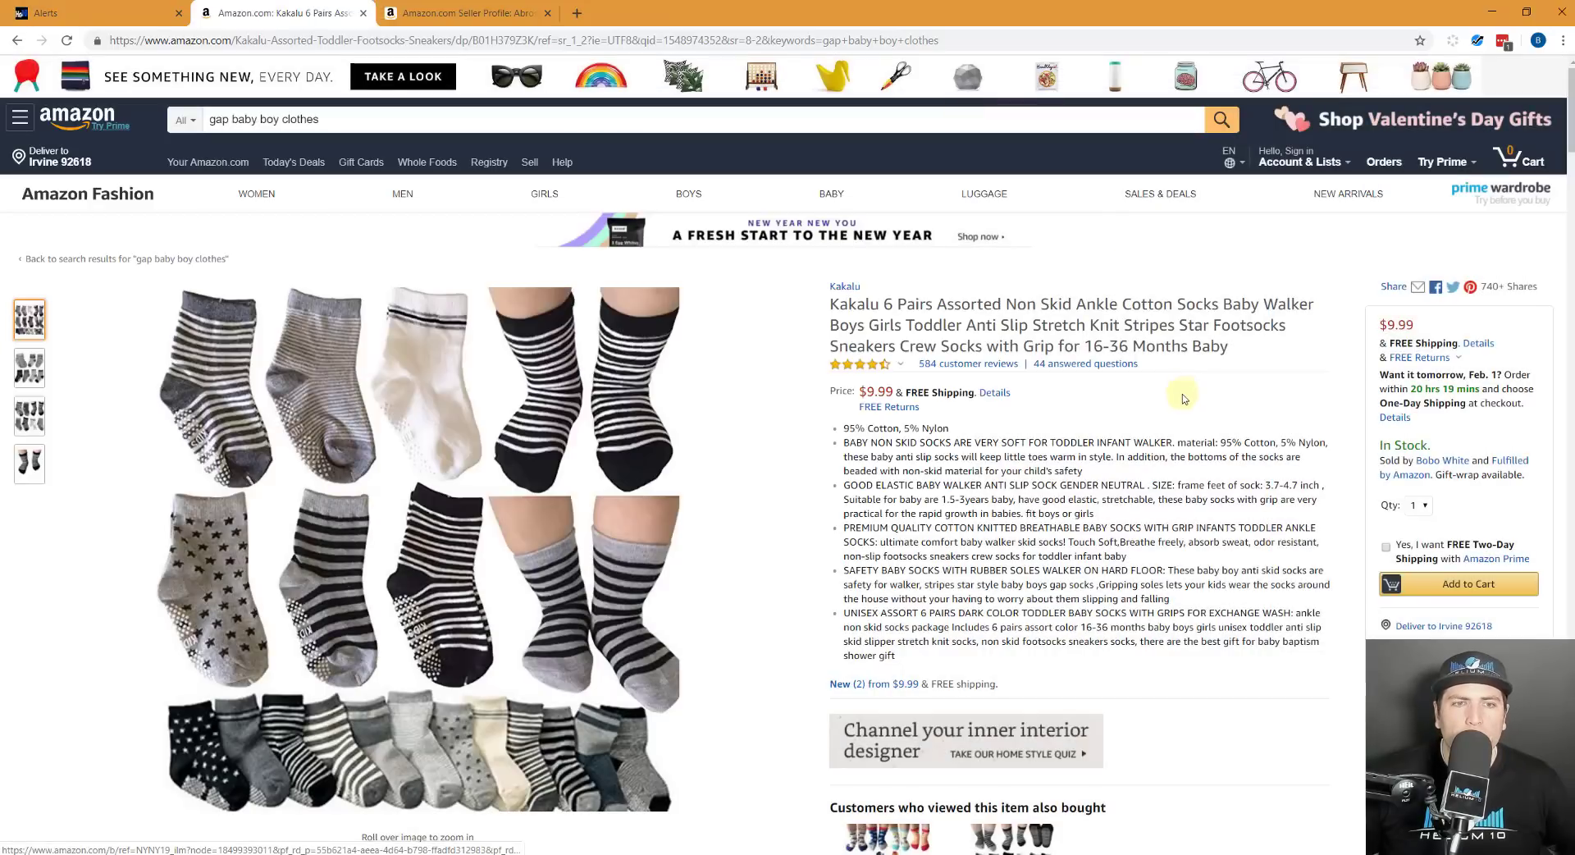
# Open the Helium 10 Profitability Calculator for the socks, move its window clear of the page edge, and check the January–September net profit
pyautogui.click(1477, 41)
pyautogui.click(1278, 214)
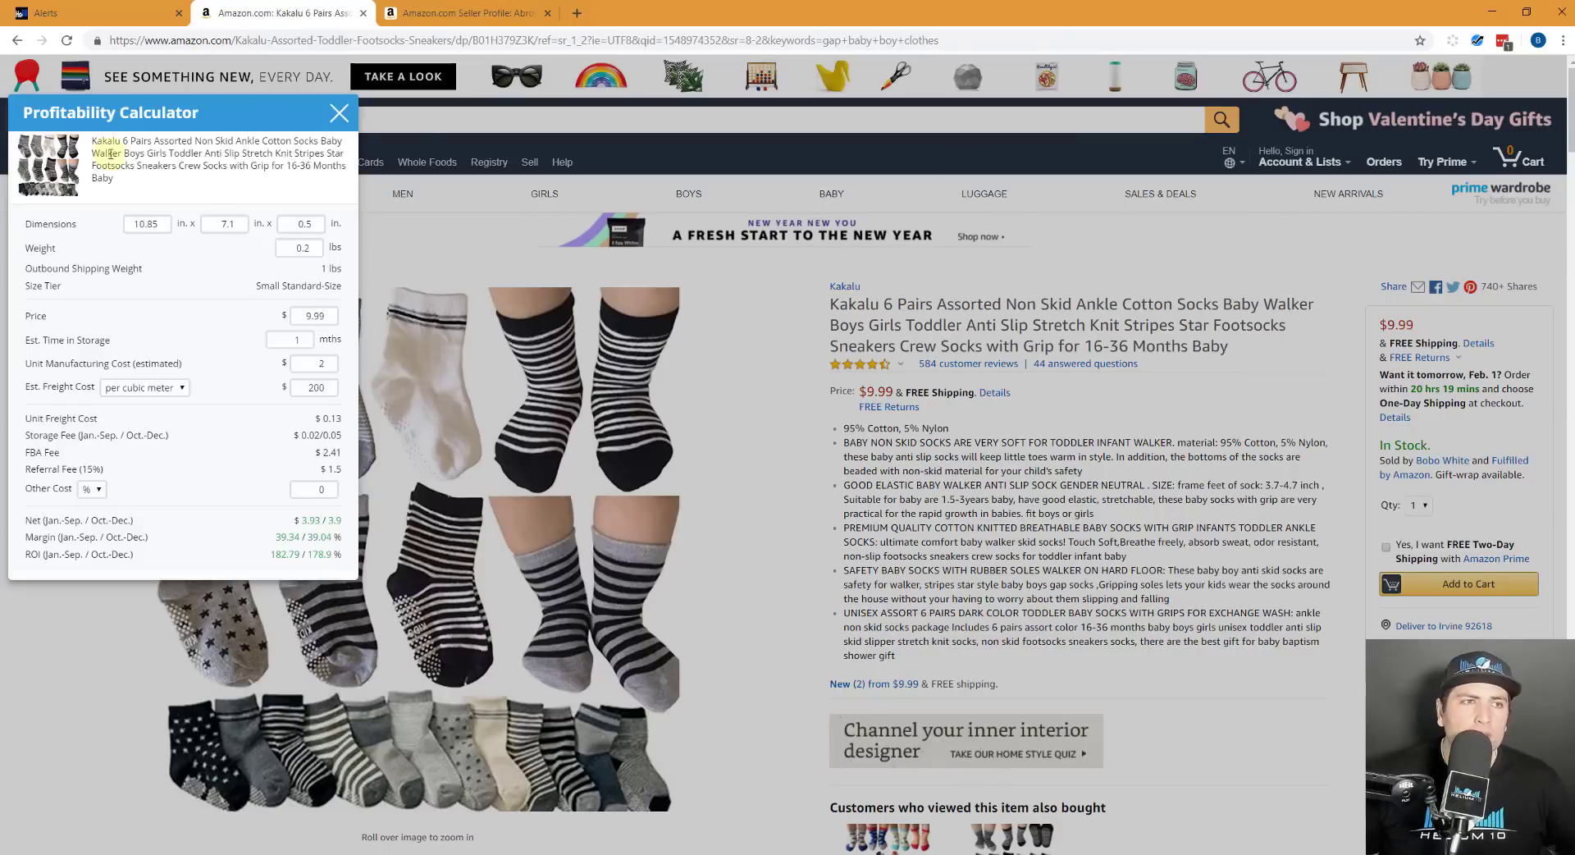
pyautogui.moveTo(182, 115); pyautogui.dragTo(453, 187)
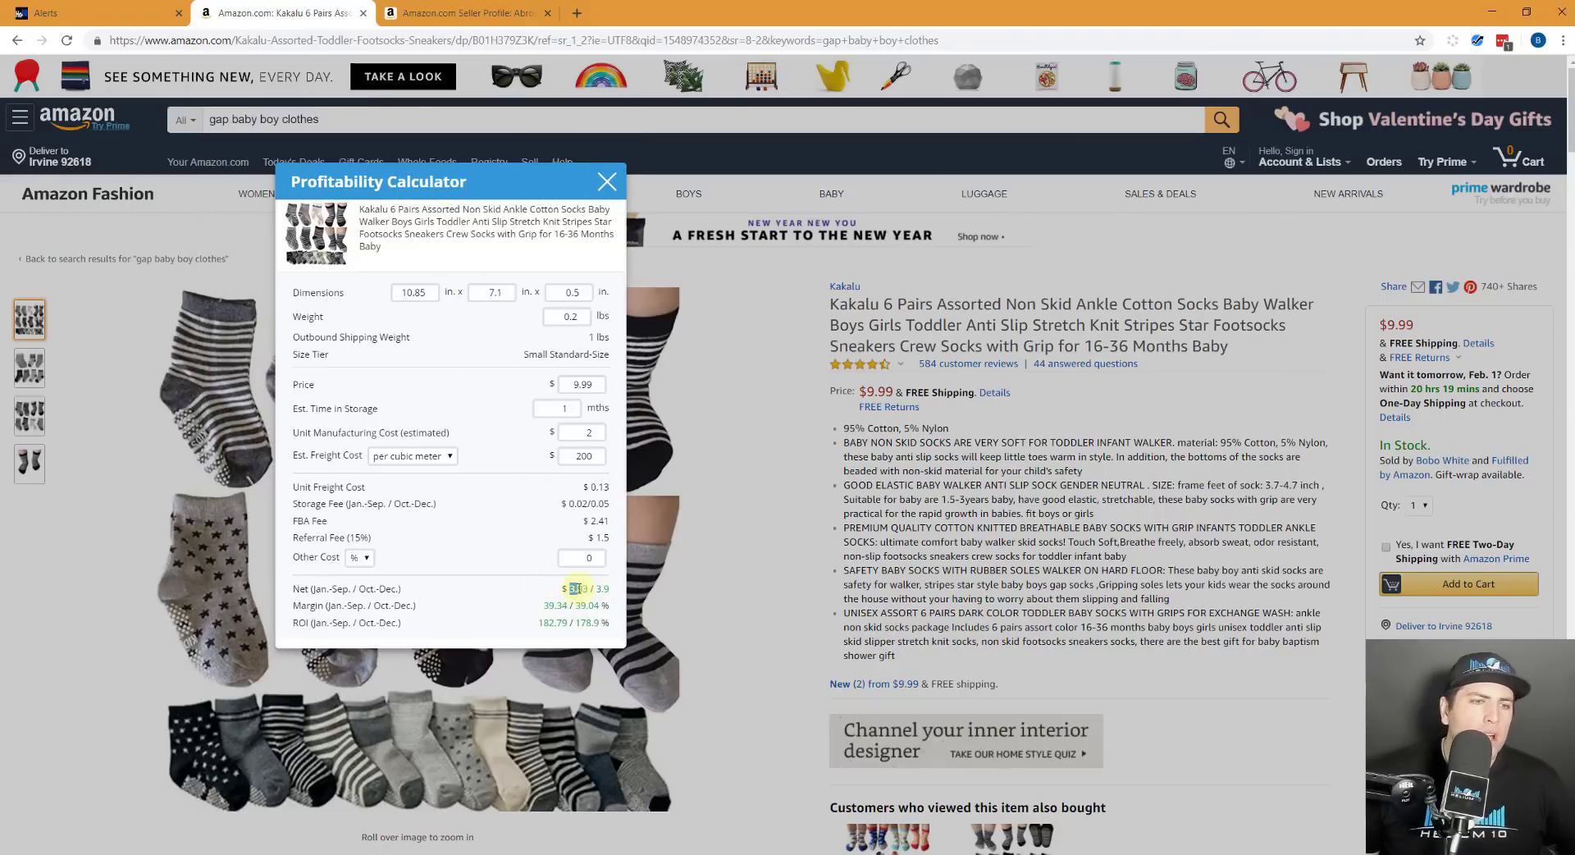
pyautogui.moveTo(572, 589); pyautogui.dragTo(589, 589)
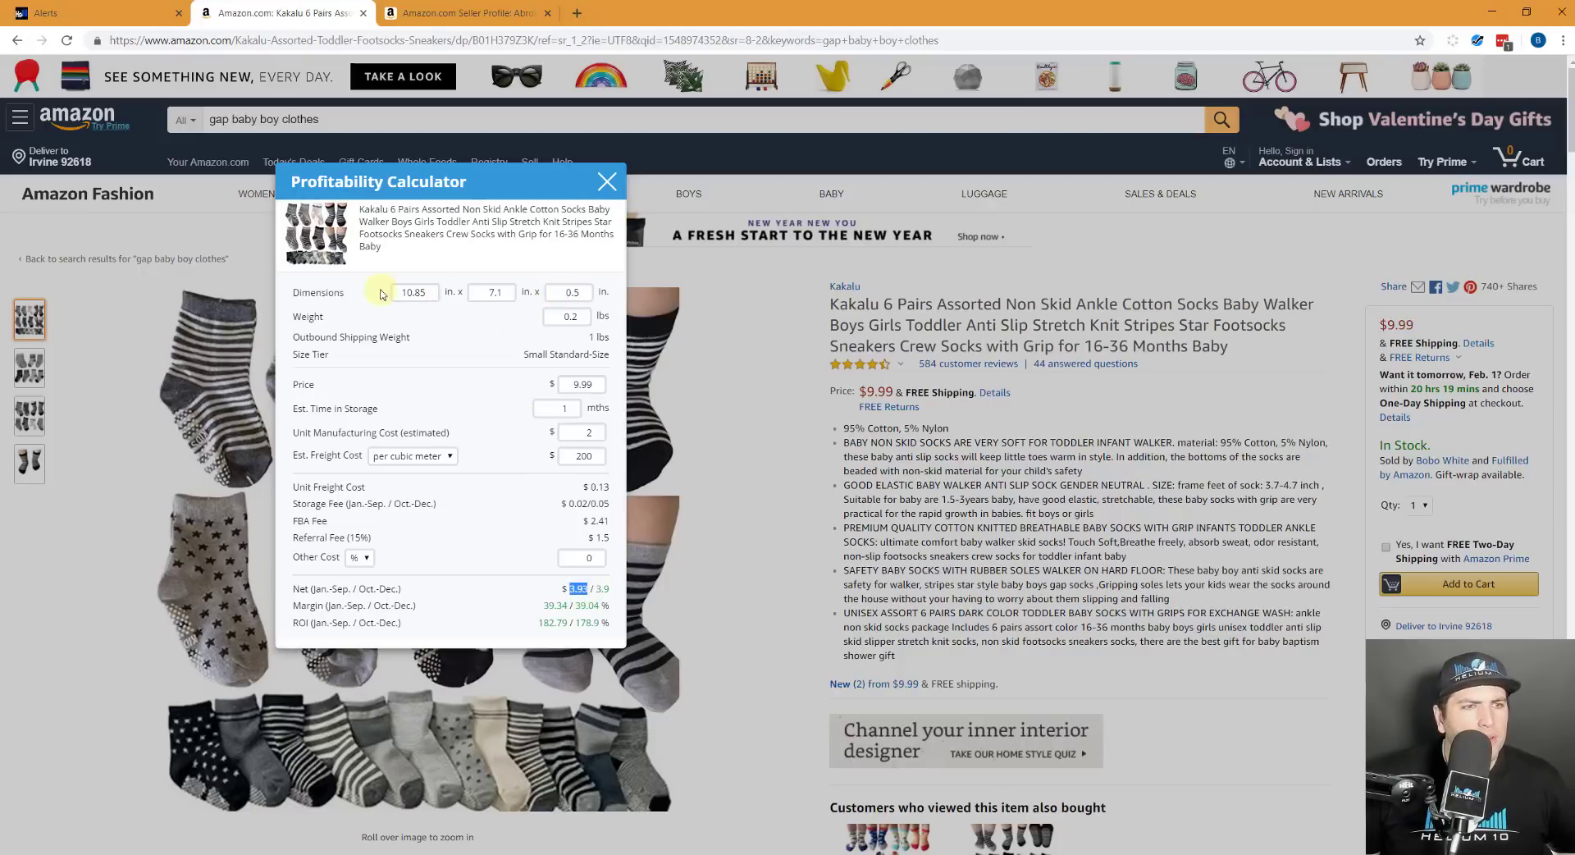
# Set the socks' third dimension to 1 inch in the Profitability Calculator and check the resulting size tier
pyautogui.doubleClick(568, 291)
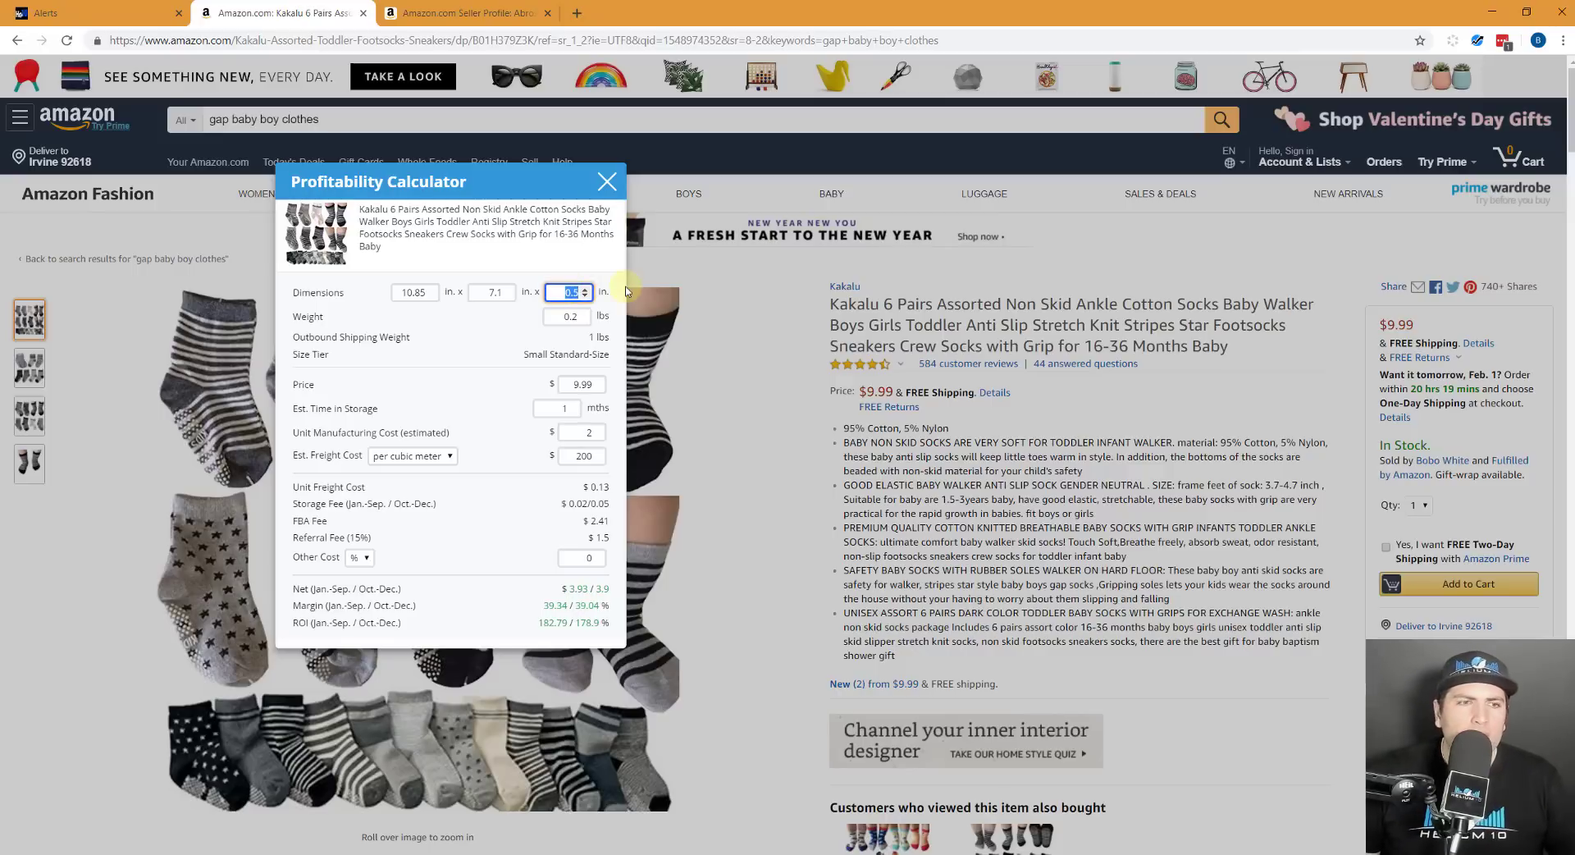
pyautogui.write('1')
pyautogui.click(524, 342)
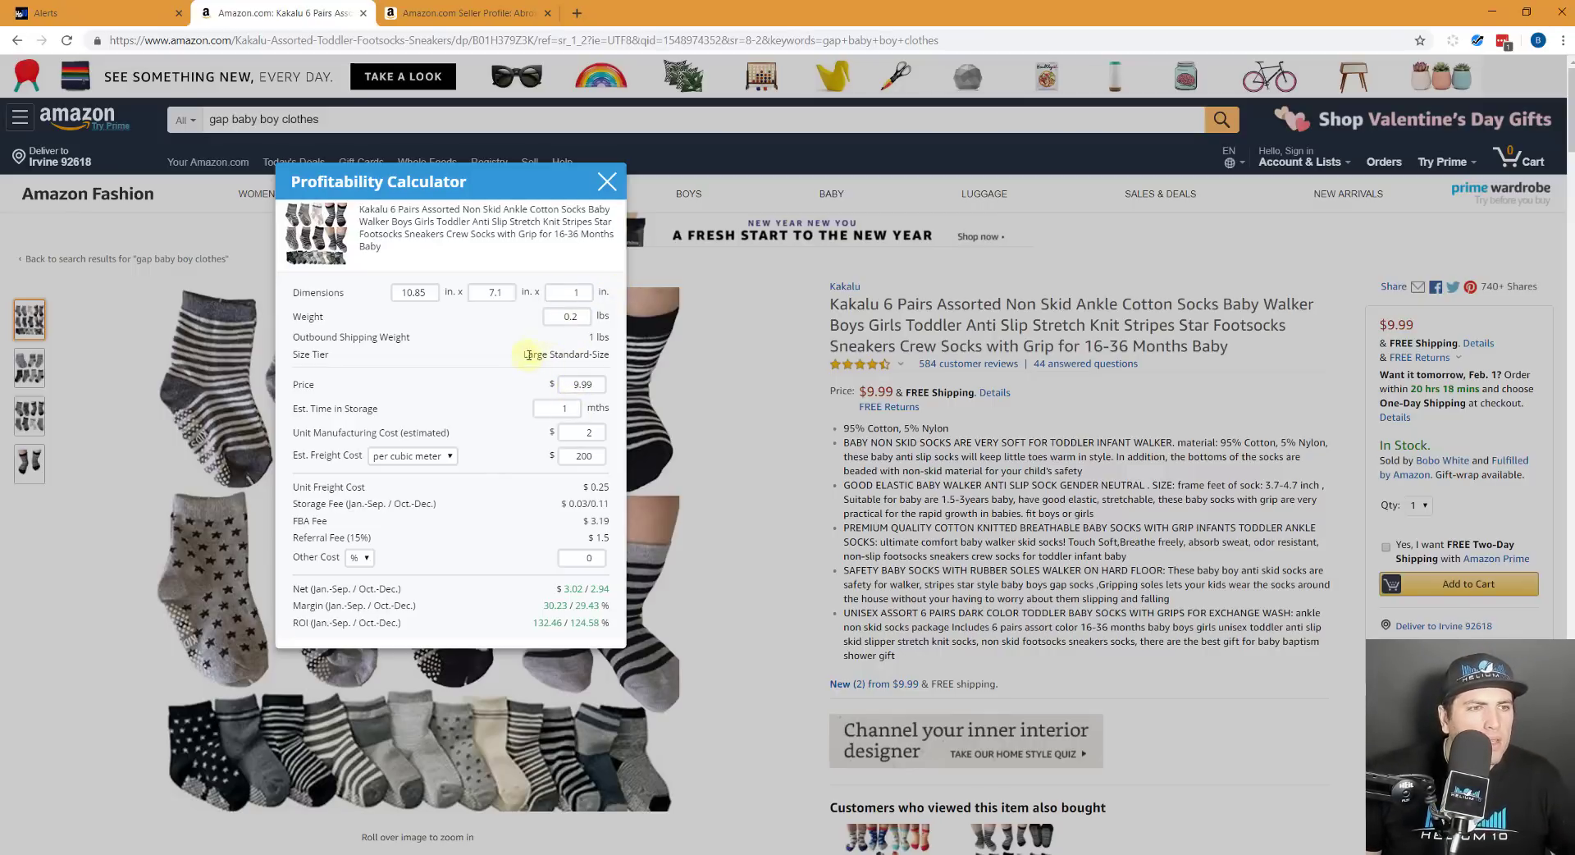
pyautogui.moveTo(522, 355); pyautogui.dragTo(628, 351)
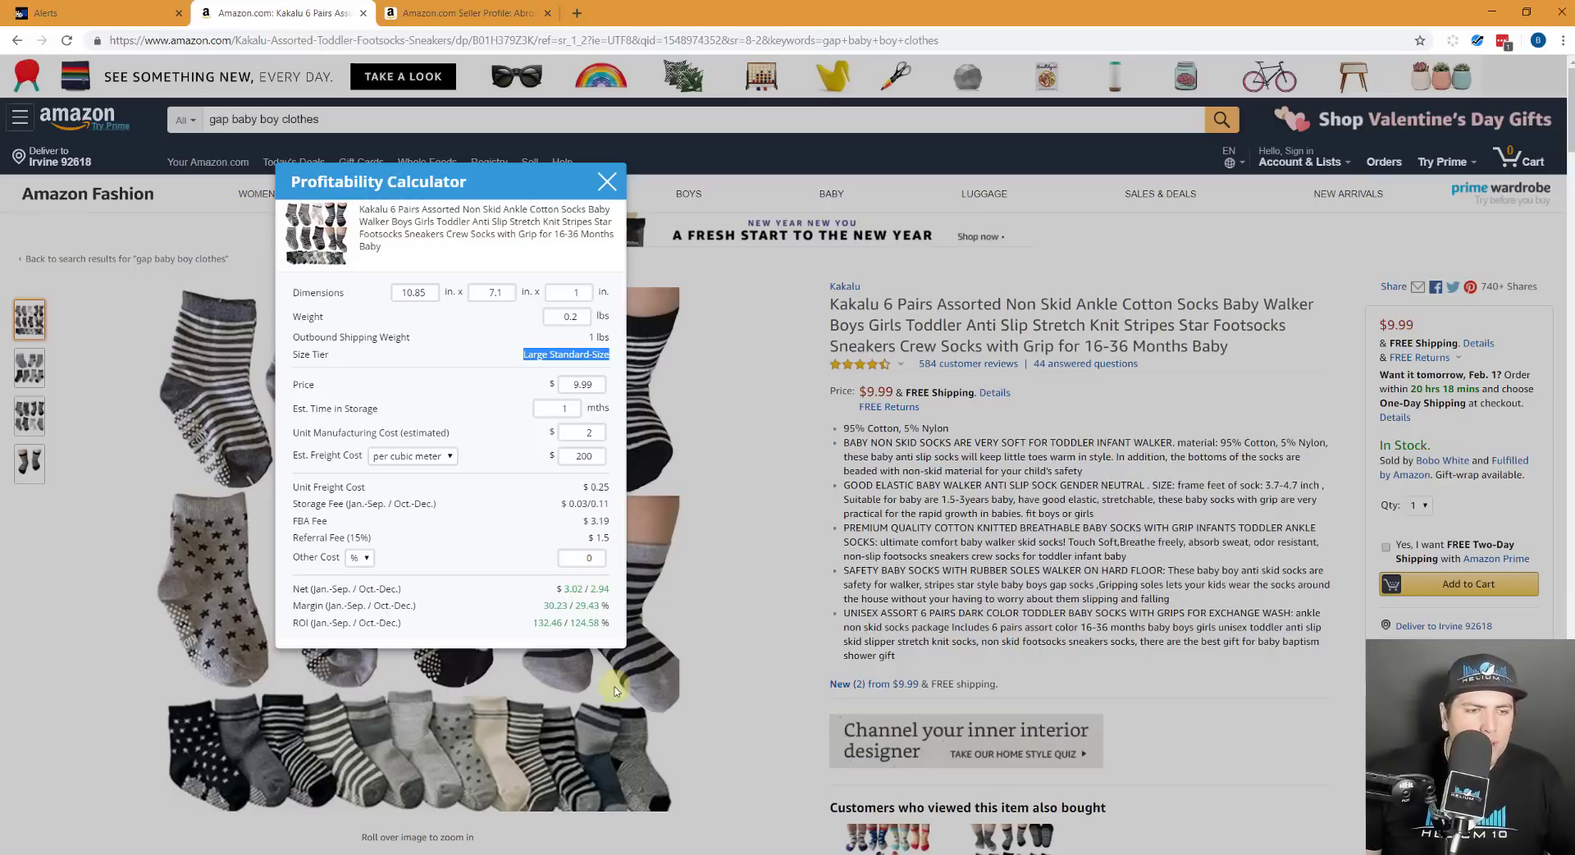
# Switch to the system Calculator, multiply the sales figure of 768 by 0.88, and multiply that result by 12 for the yearly amount
pyautogui.click(552, 852)
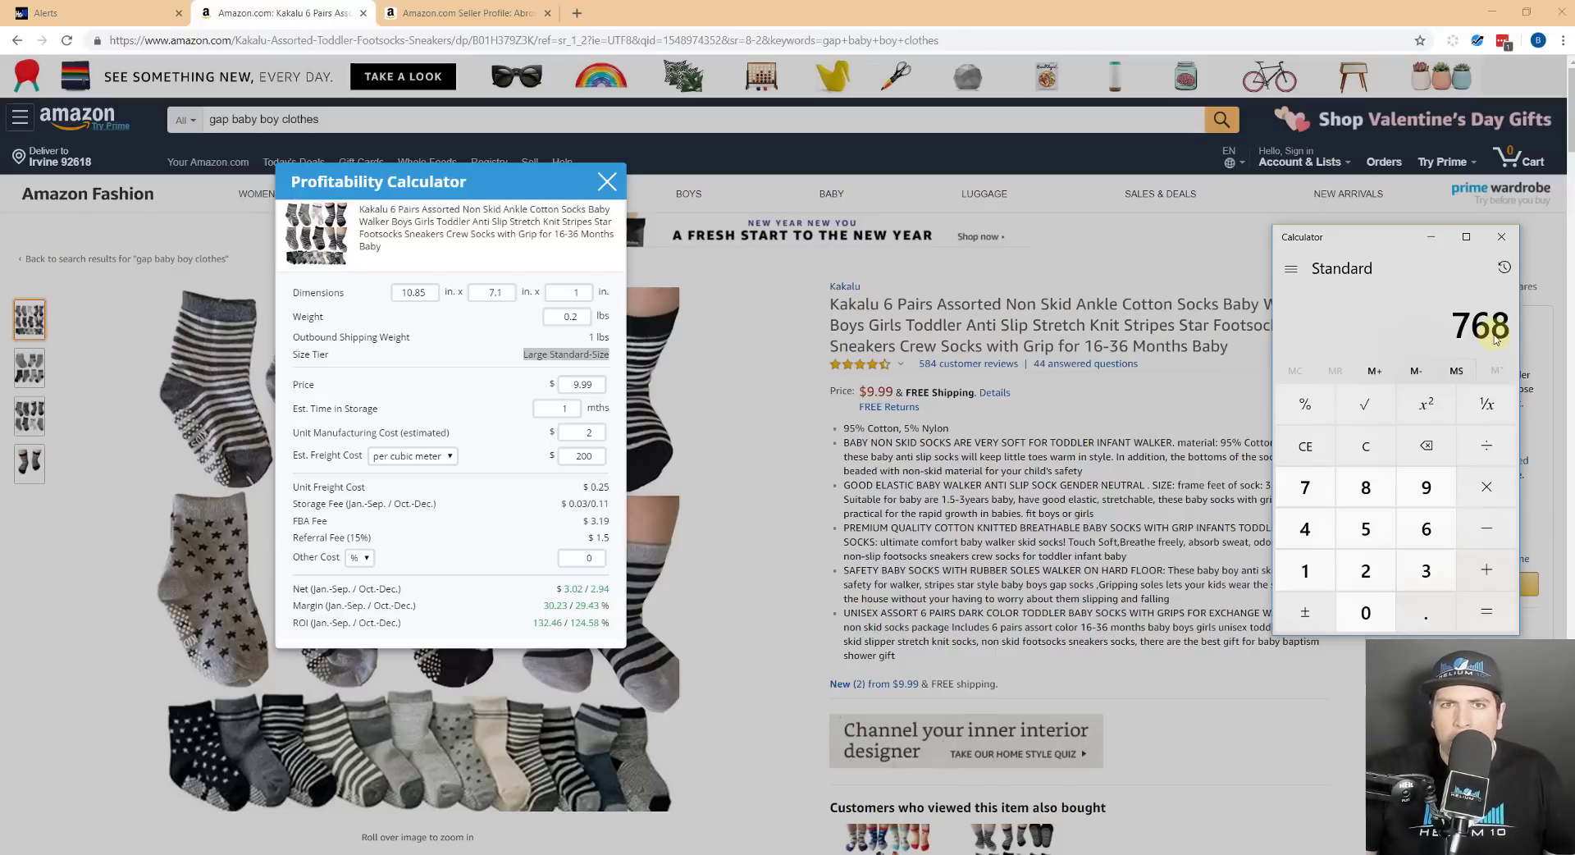
pyautogui.press('*')
pyautogui.press('.')
pyautogui.press('8')
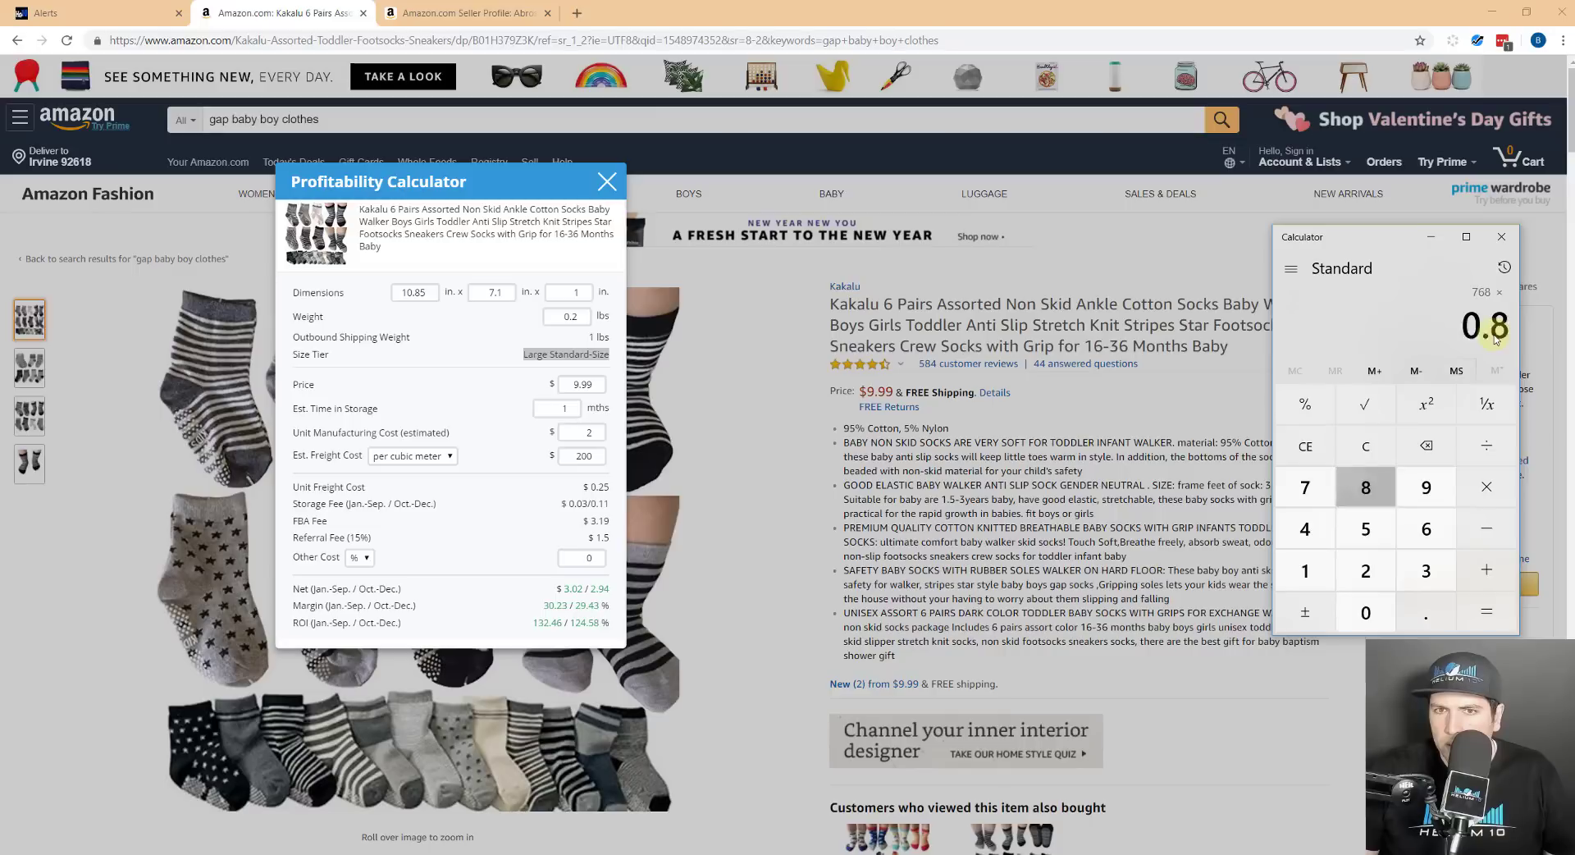
pyautogui.press('8')
pyautogui.press('Return')
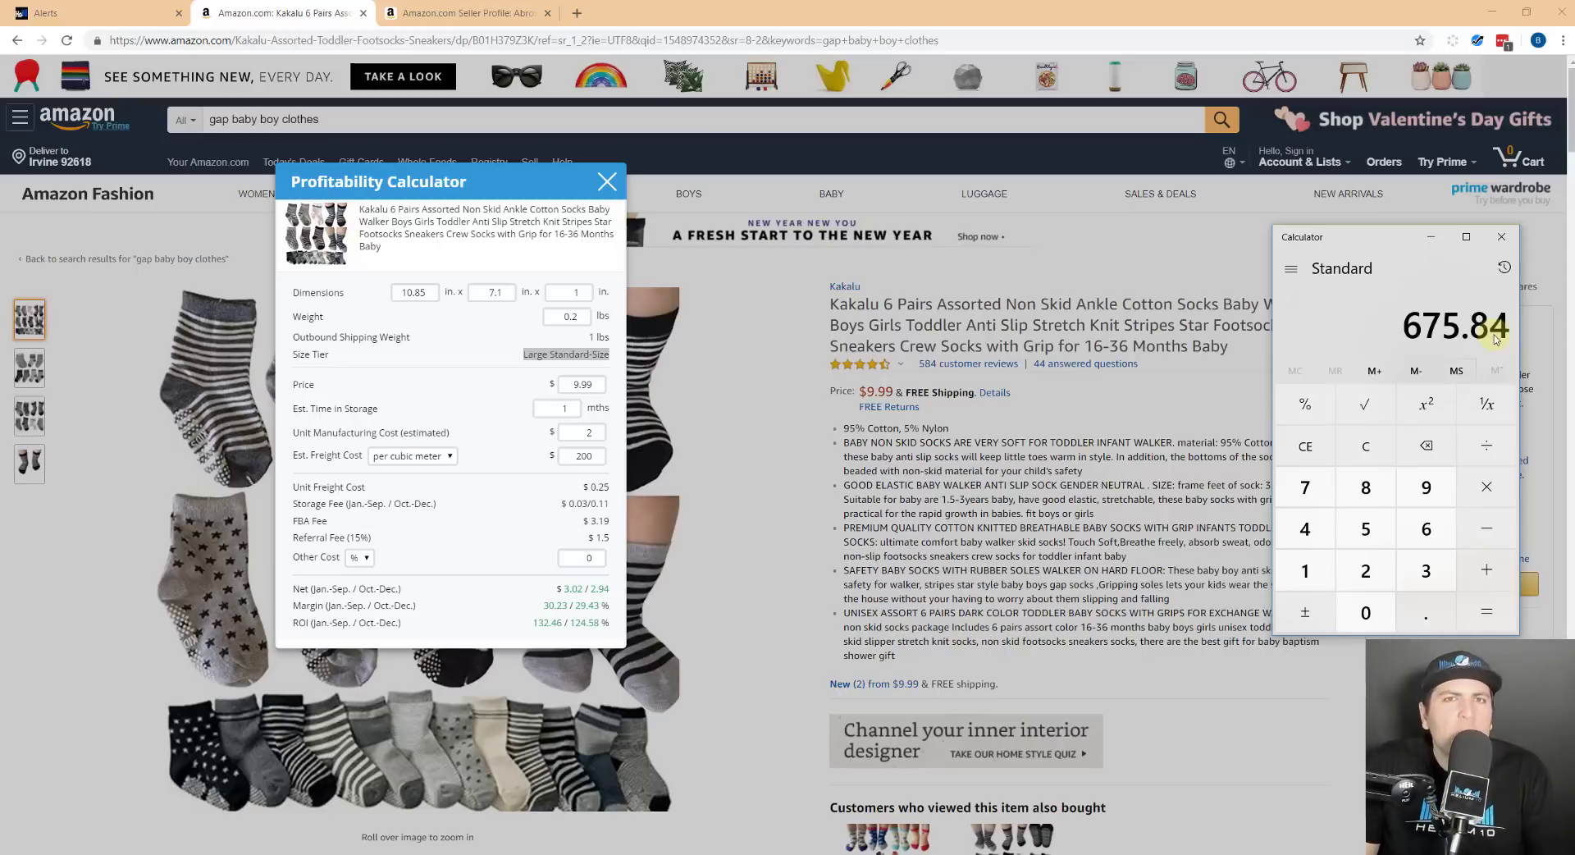
pyautogui.write('*12')
pyautogui.press('Return')
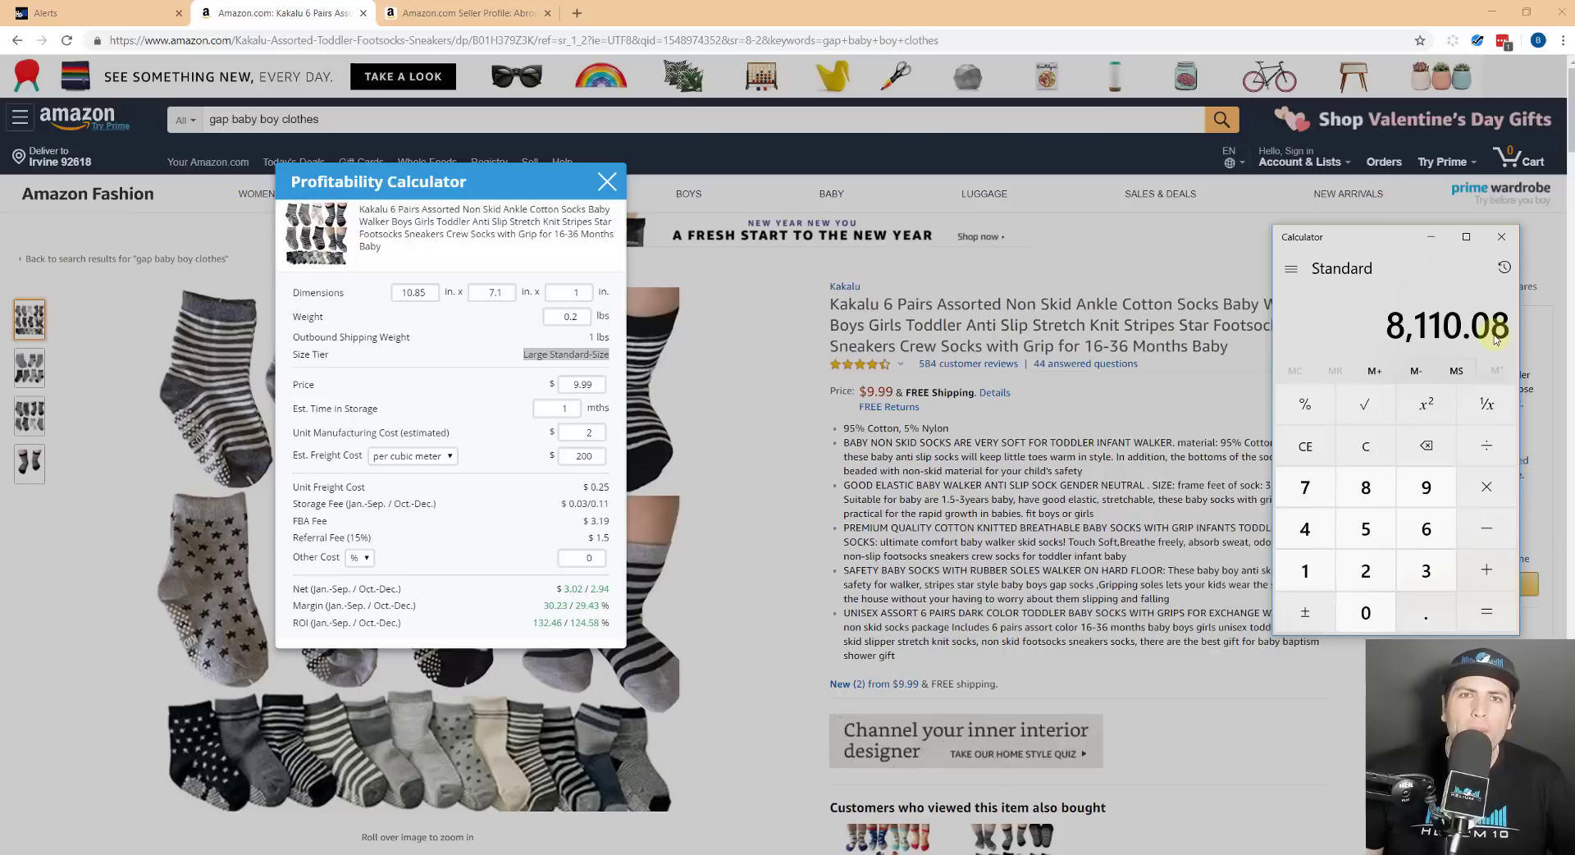
# Return to the Helium 10 Alerts page and review the monitored products and the overview at the top of the page
pyautogui.click(88, 20)
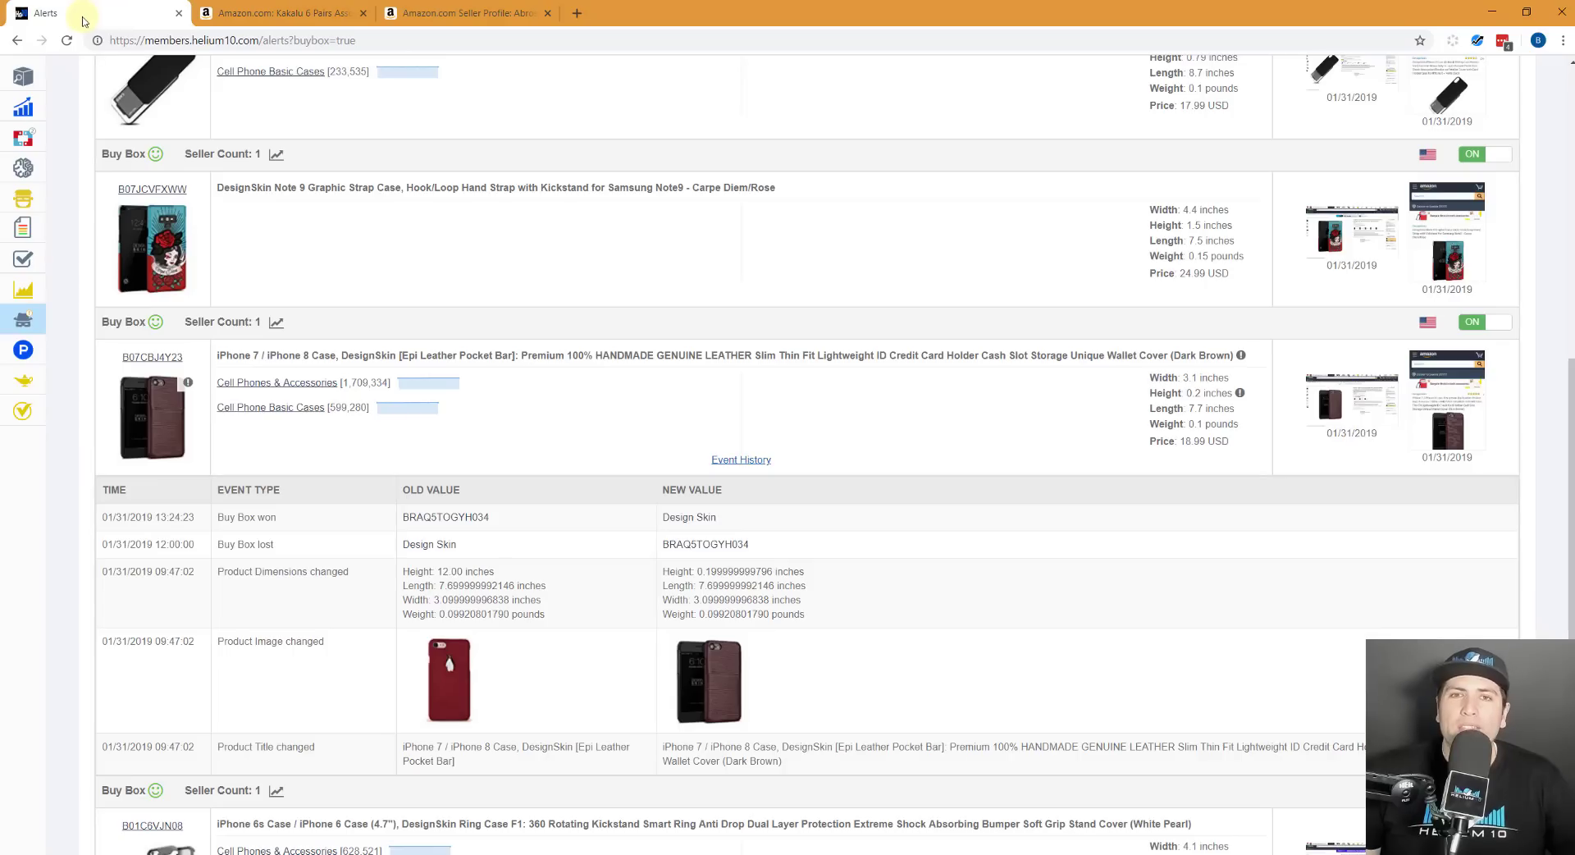
pyautogui.scroll(2, 270, 189)
pyautogui.scroll(2, 270, 189)
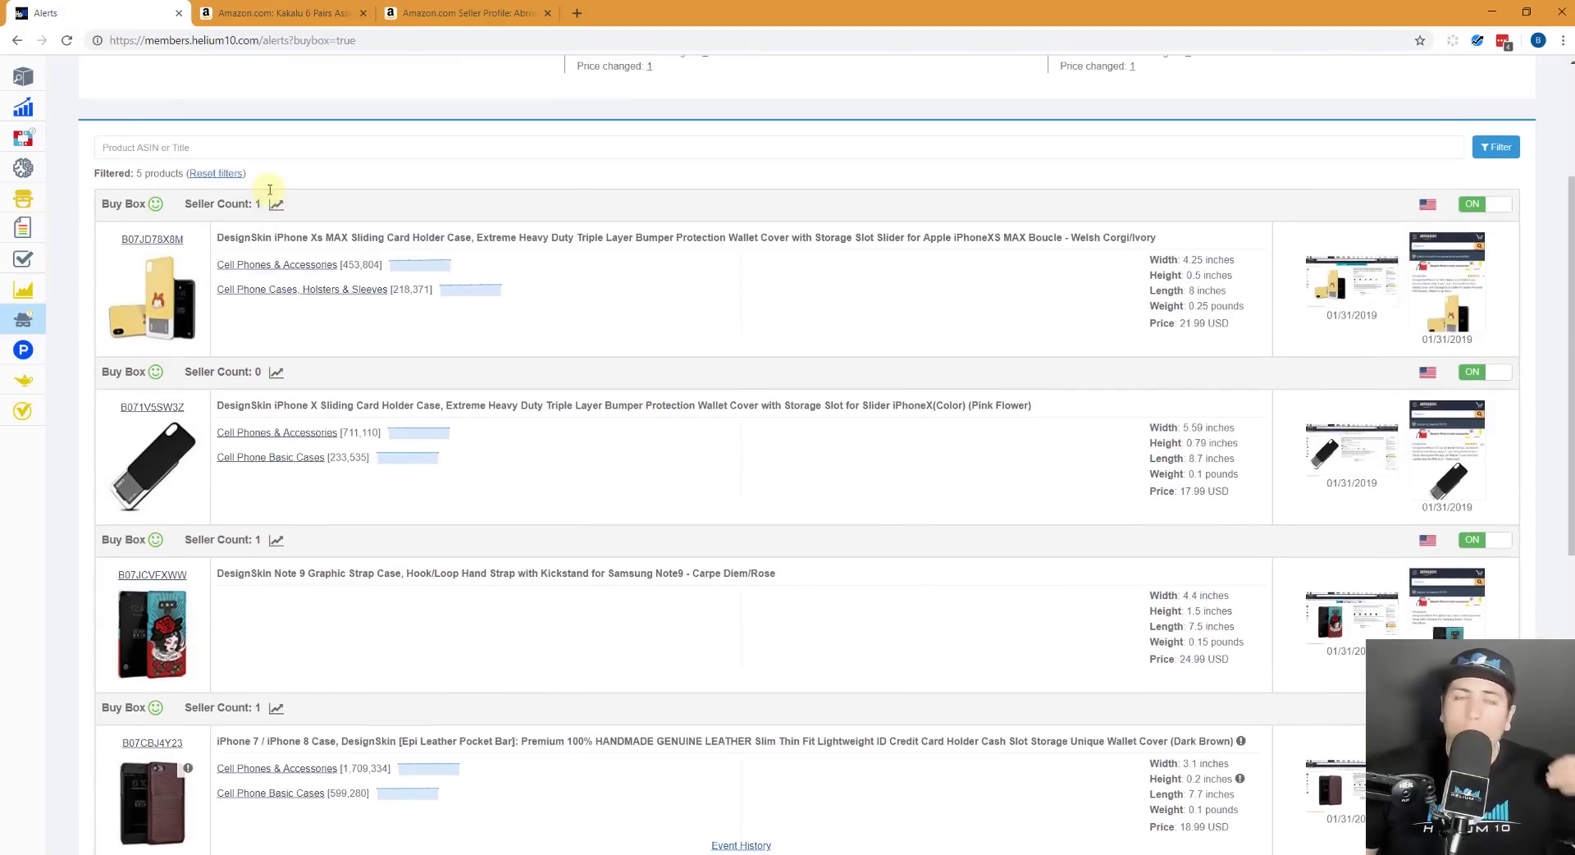
pyautogui.moveTo(54, 327)
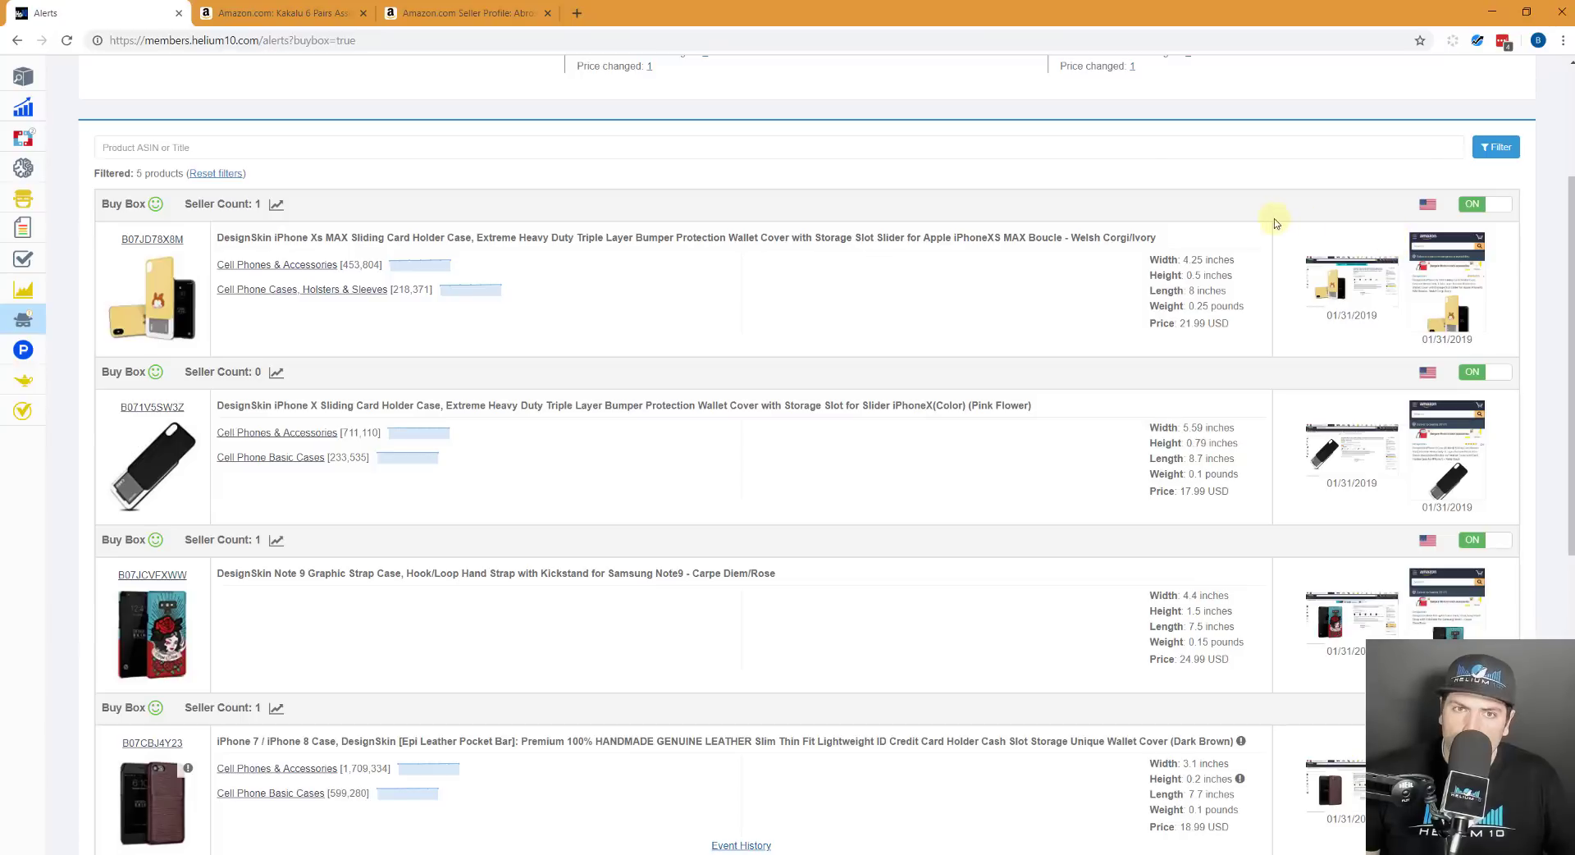
pyautogui.scroll(3, 1493, 146)
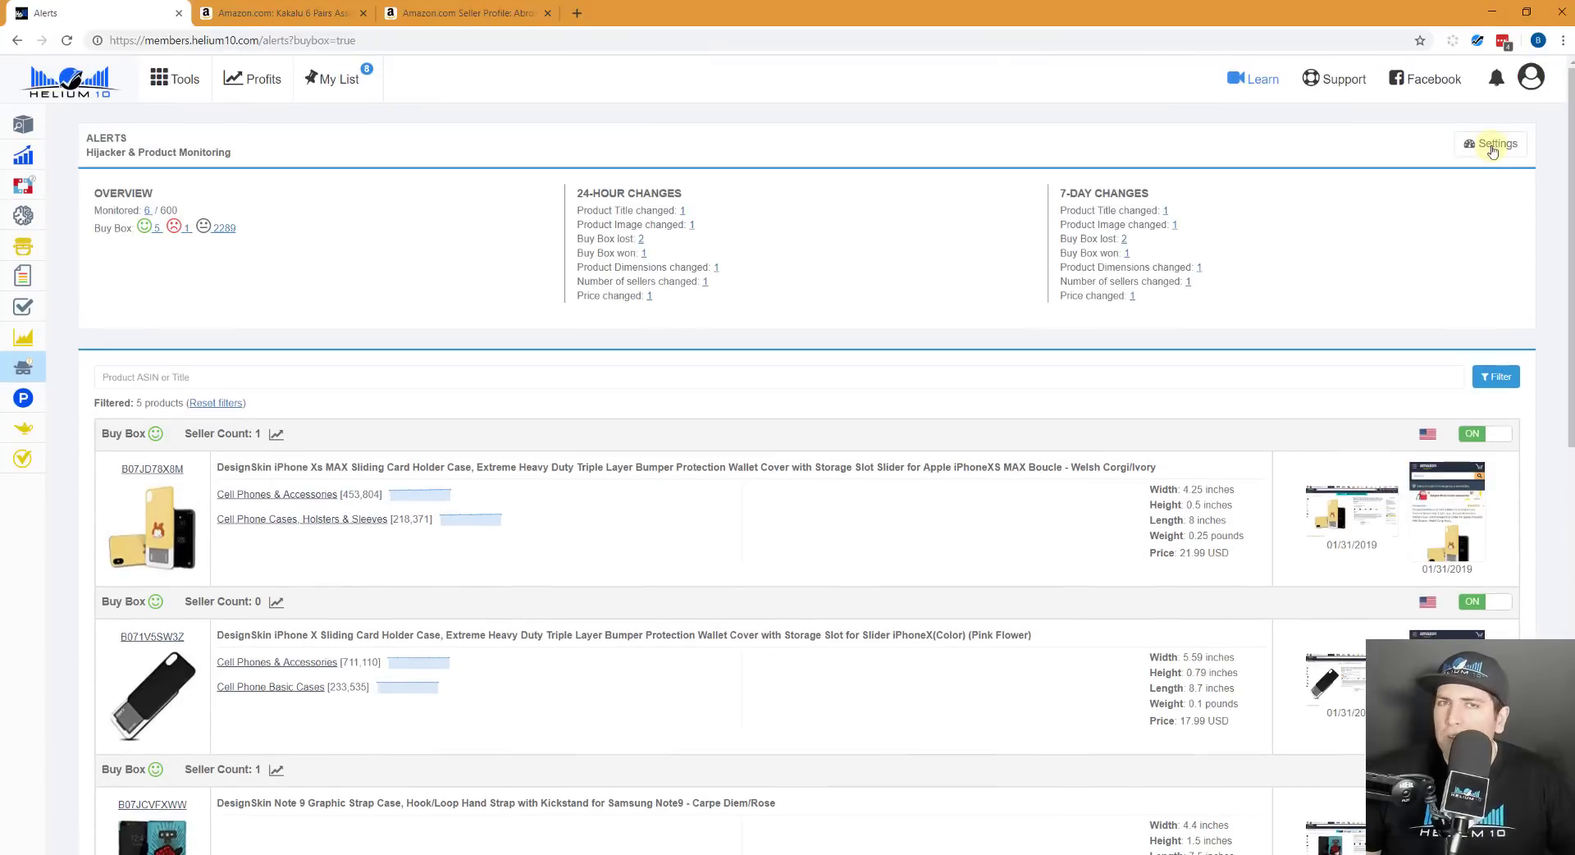